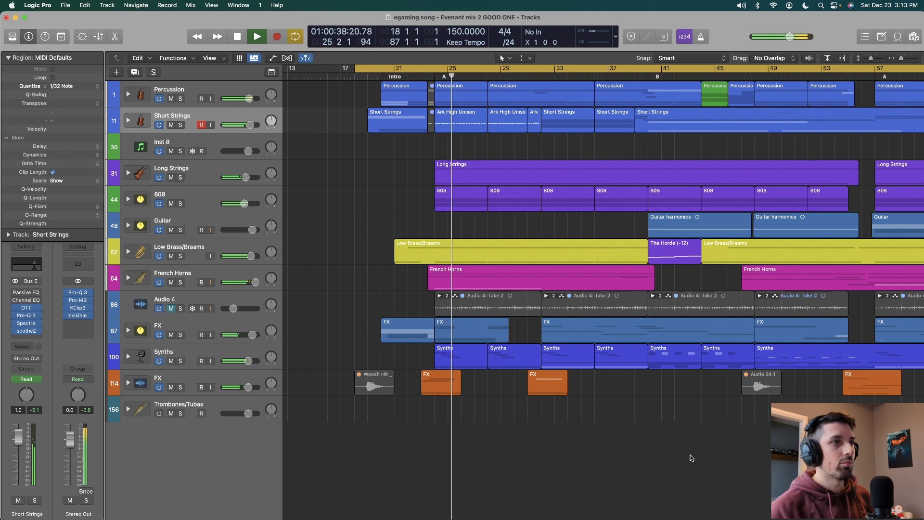
- Play the whole arrangement through with every section in view, stopping playback after the climax near bar 83
scroll(691, 458, "right", 3)
scroll(690, 458, "left", 1)
key("super+Left")
key("super+Left")
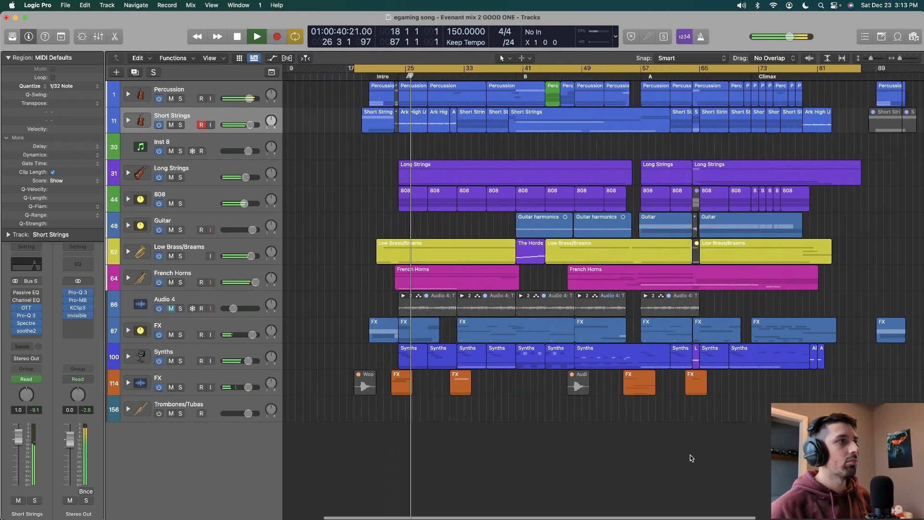
scroll(691, 458, "right", 1)
key("super+Up")
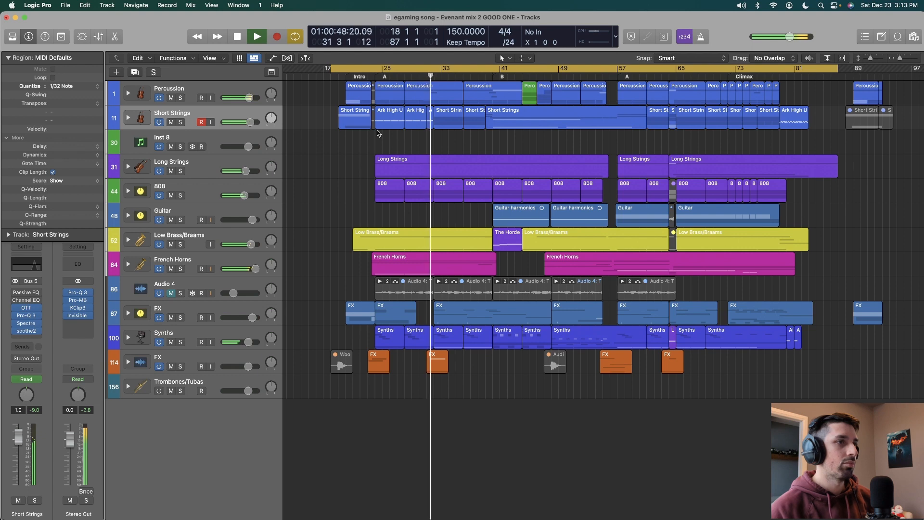
scroll(378, 134, "right", 1)
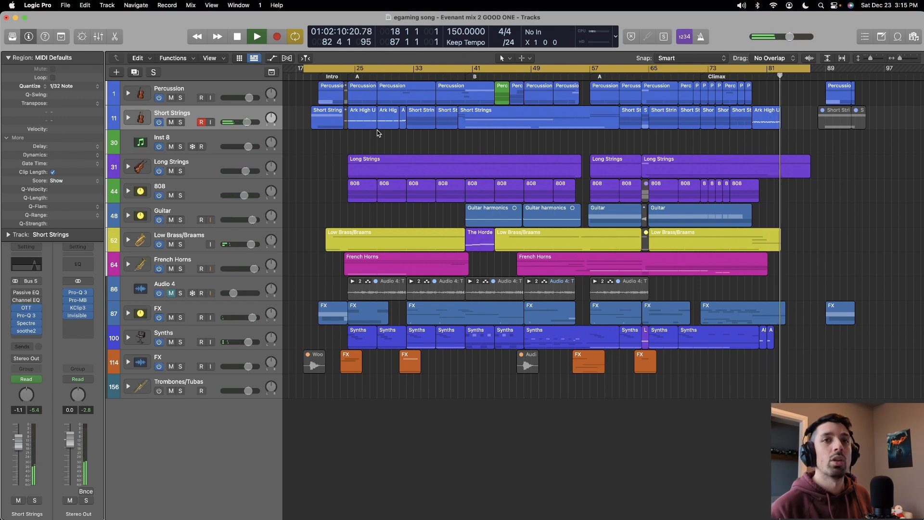
key("space")
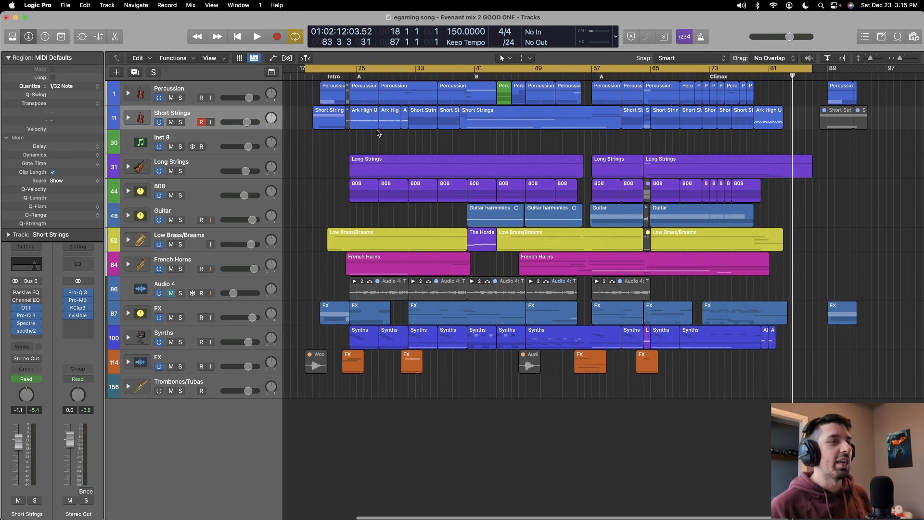
- Examine the Percussion and Short Strings stacks by selecting each in turn, and briefly solo Percussion before clearing the solo
scroll(378, 133, "left", 3)
key("super+Down")
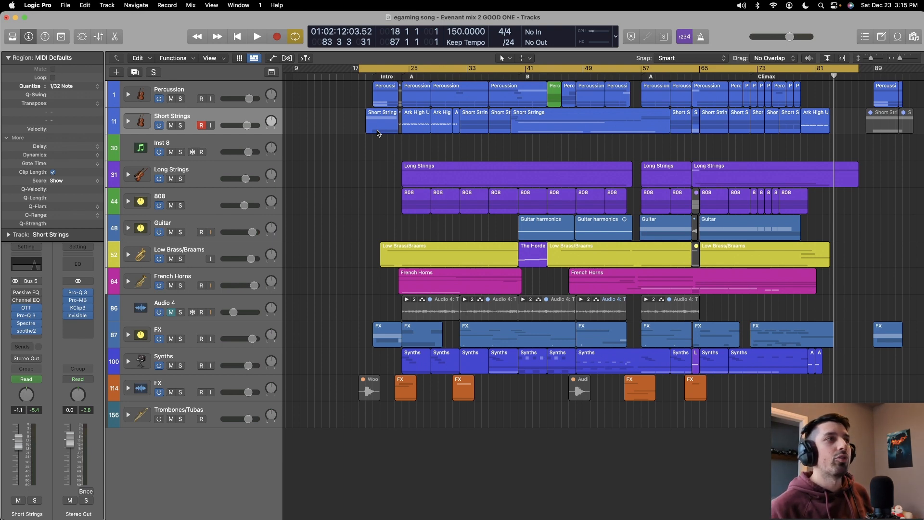
key("super+Down")
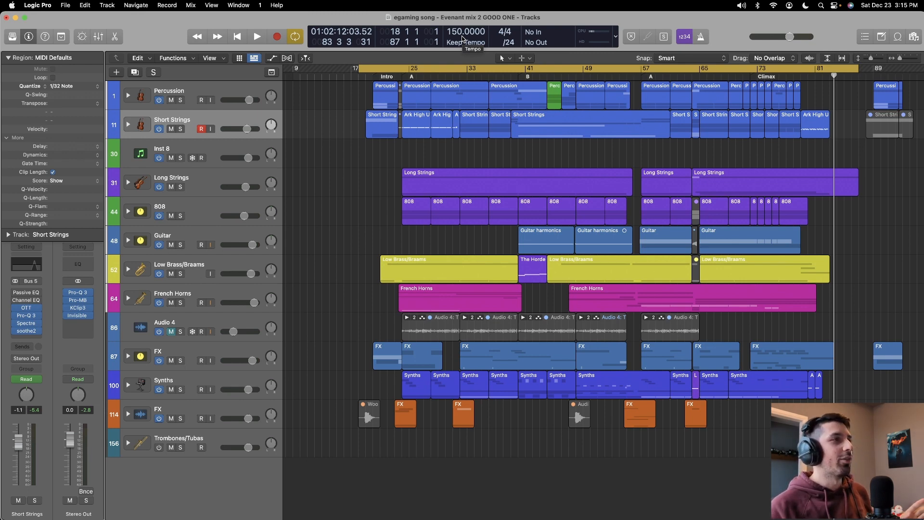
left_click(195, 85)
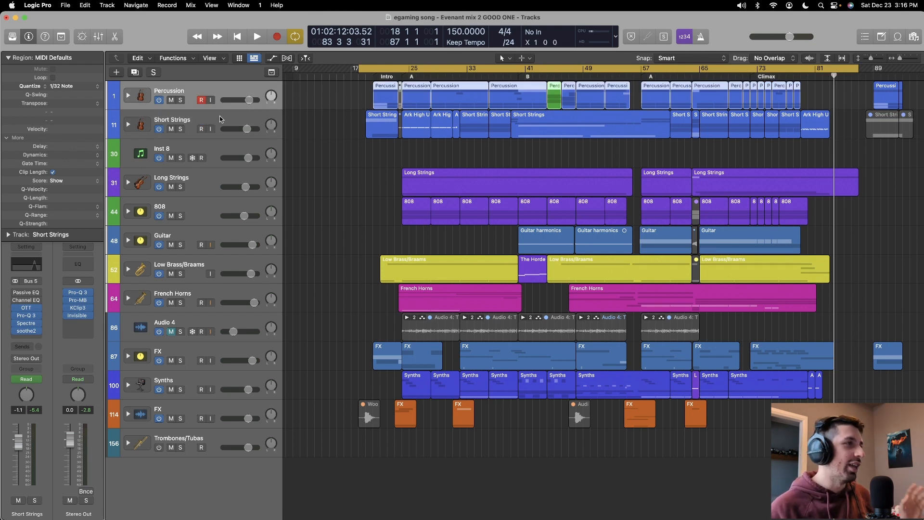
left_click(220, 116)
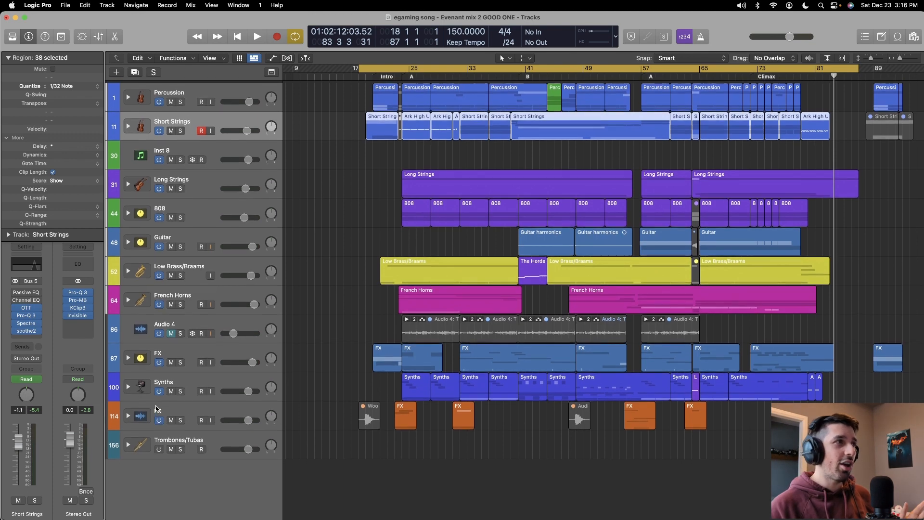
left_click(180, 100)
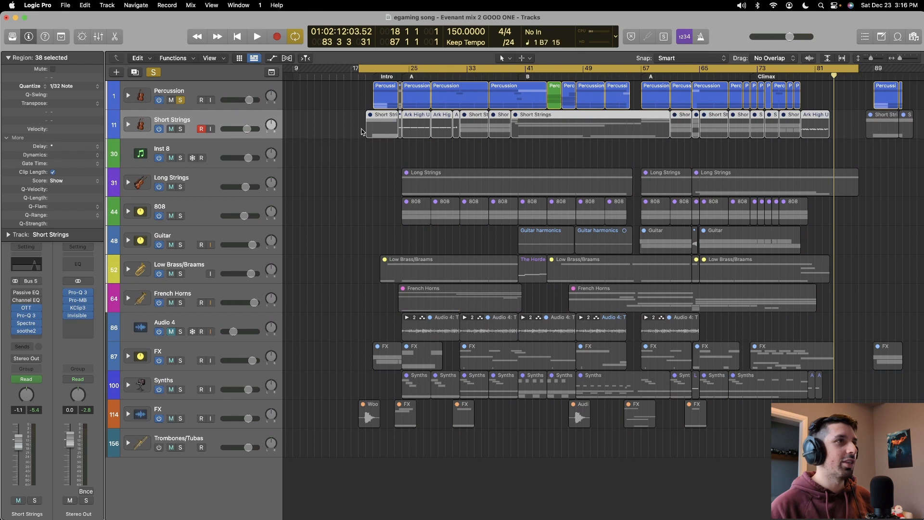
left_click(153, 72)
- Listen to the intro from bar 20 and stop playback just before section A
key("super+Right")
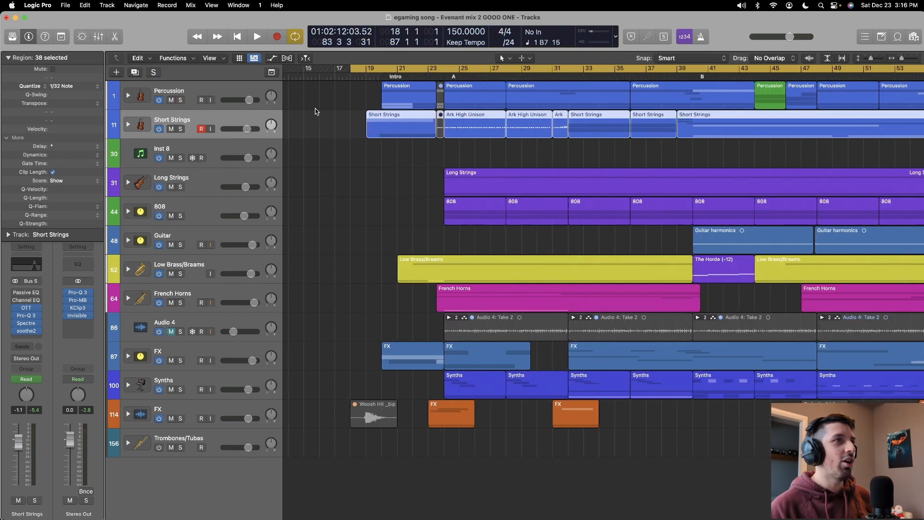
key("super+Left")
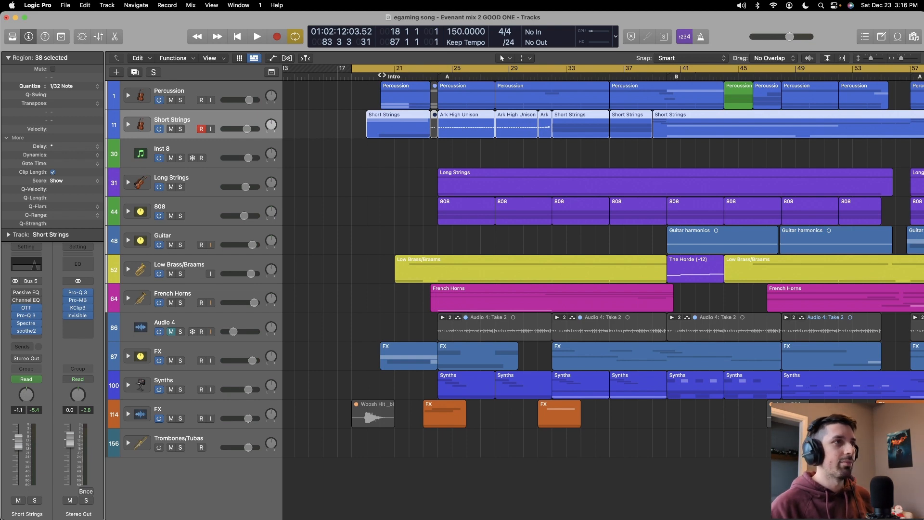
left_click(382, 76)
key("space")
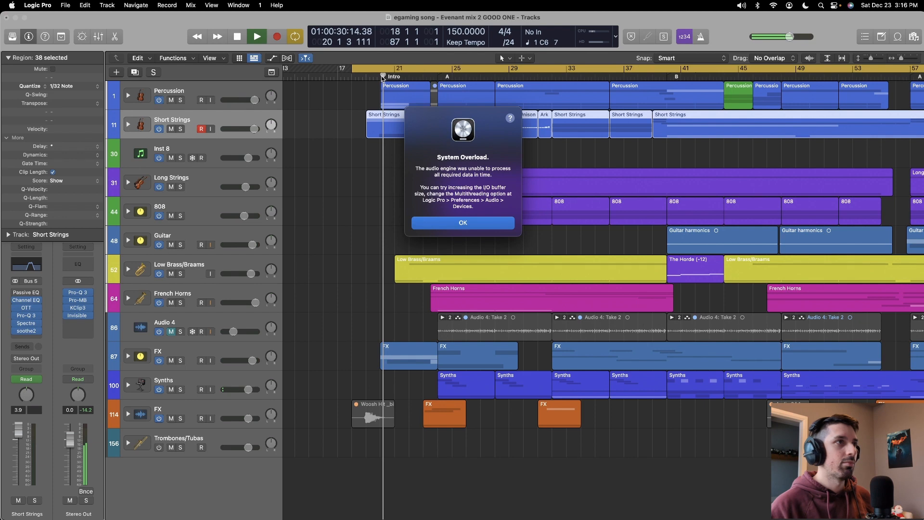
left_click(453, 222)
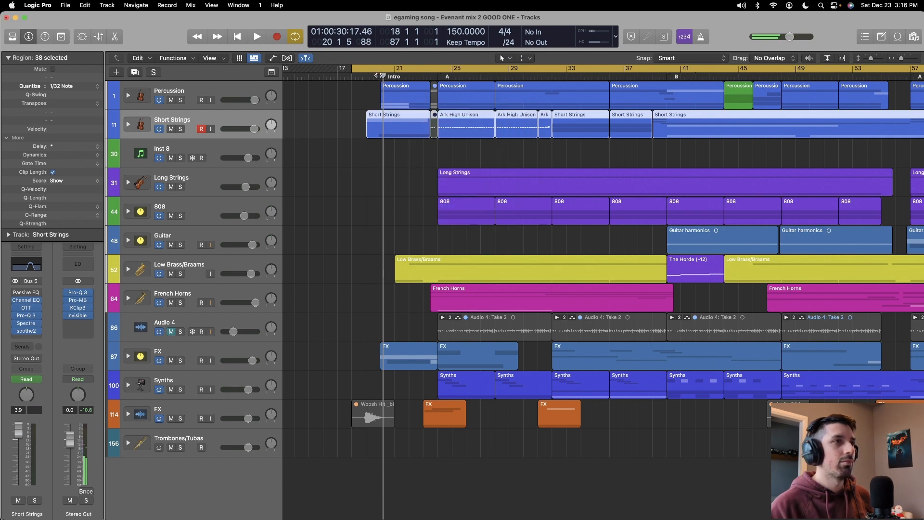
key("space")
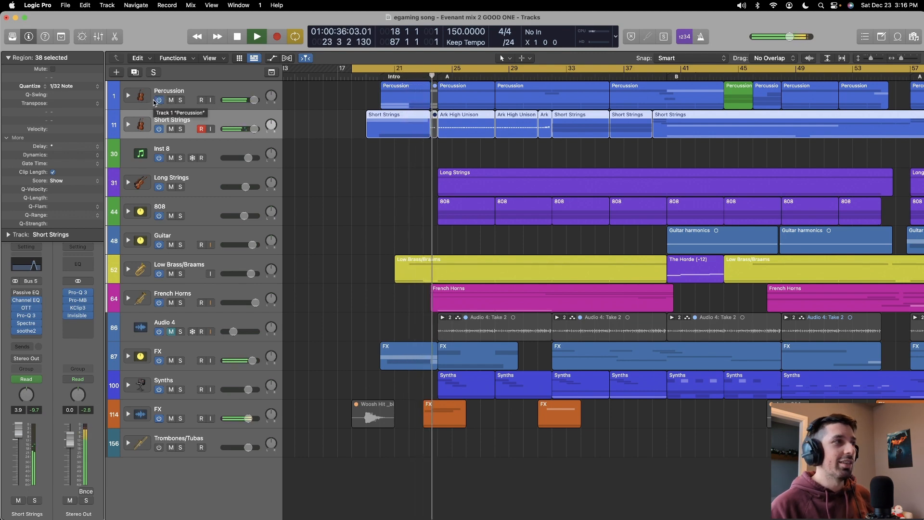
key("space")
- Expand the Percussion stack to show its subtracks and open the stack's Channel EQ
left_click(137, 100)
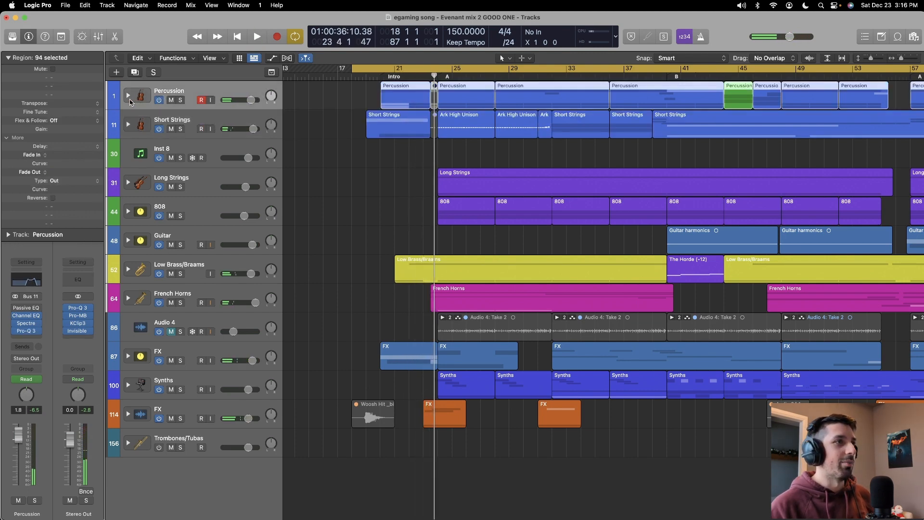
left_click(128, 96)
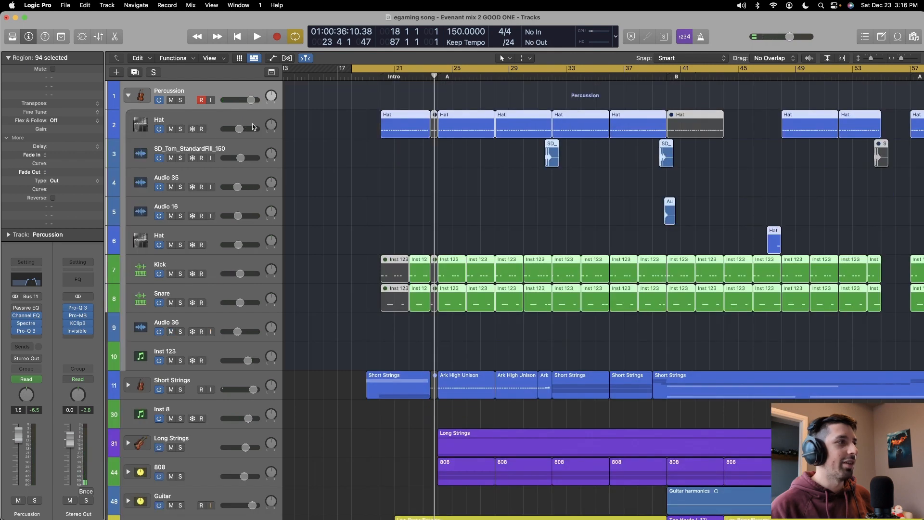
left_click(28, 319)
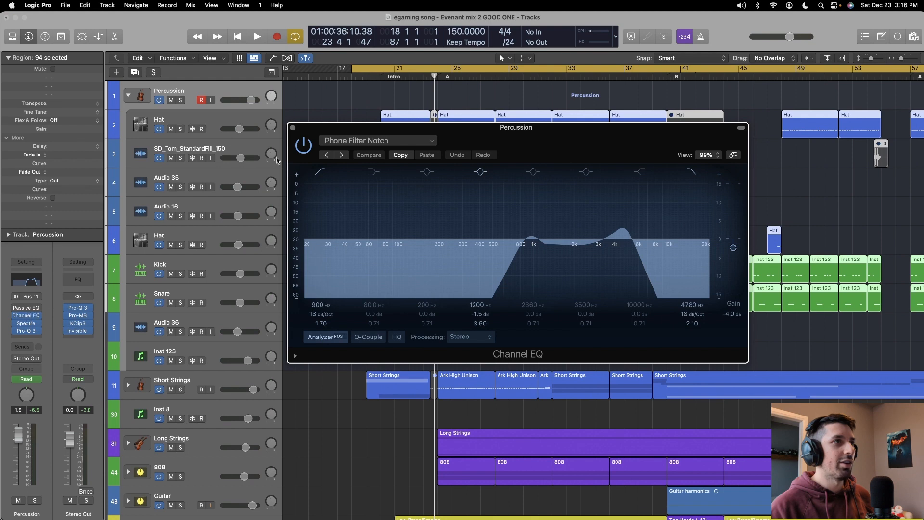
- Play the intro while watching the Percussion Channel EQ, compare its state at bars 24 and 25, and close the EQ
left_click(374, 75)
key("space")
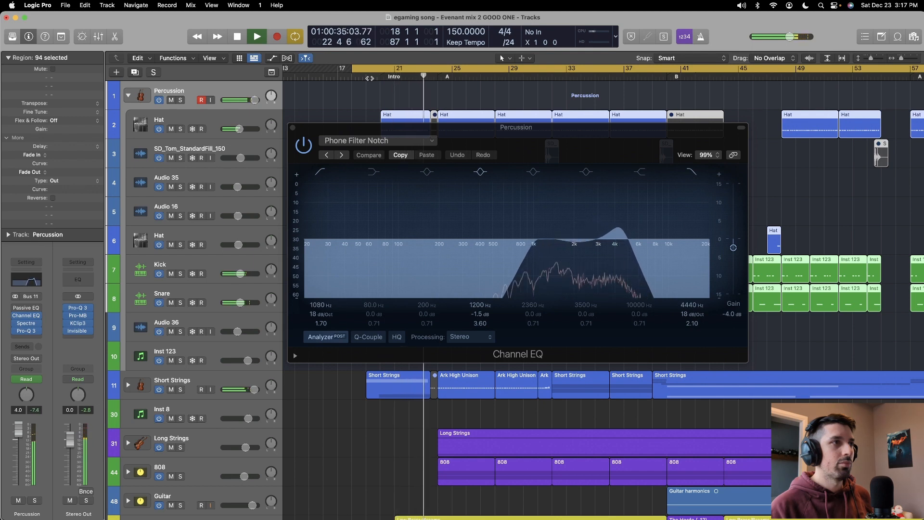
key("space")
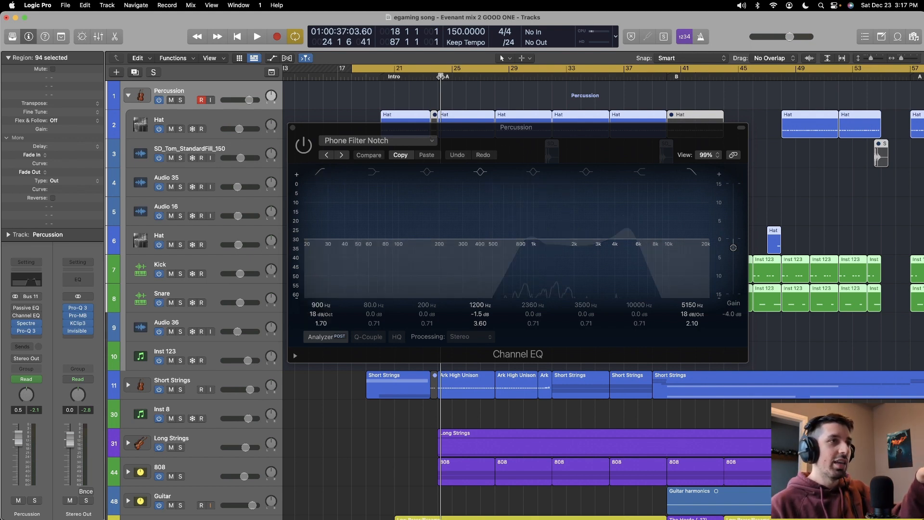
left_click_drag(441, 76, 437, 76)
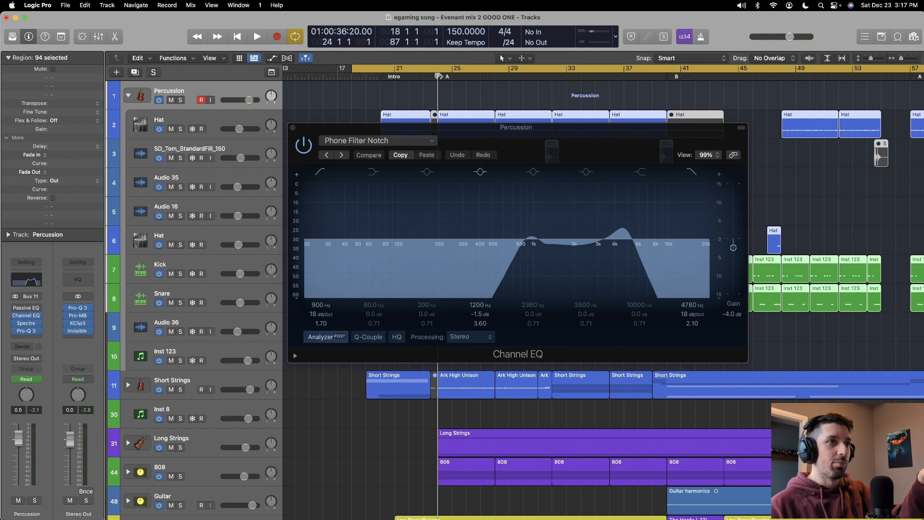
left_click_drag(438, 76, 451, 76)
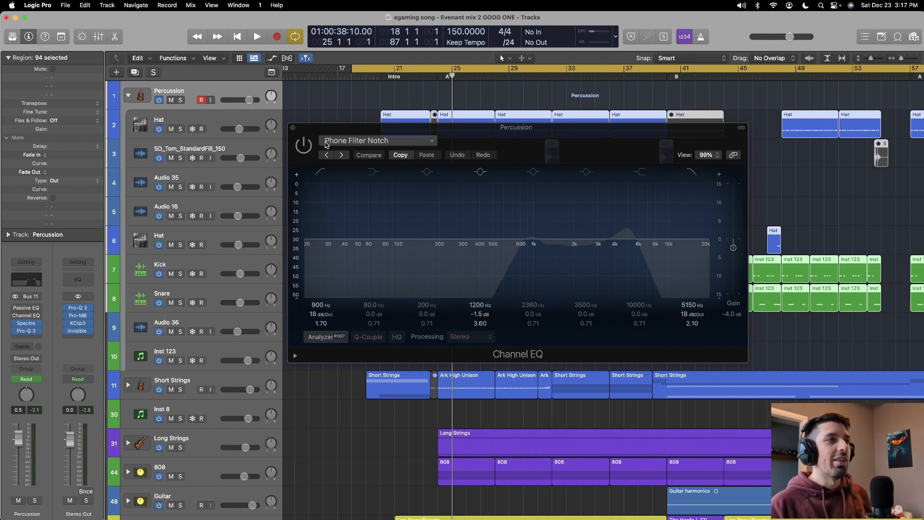
left_click(292, 128)
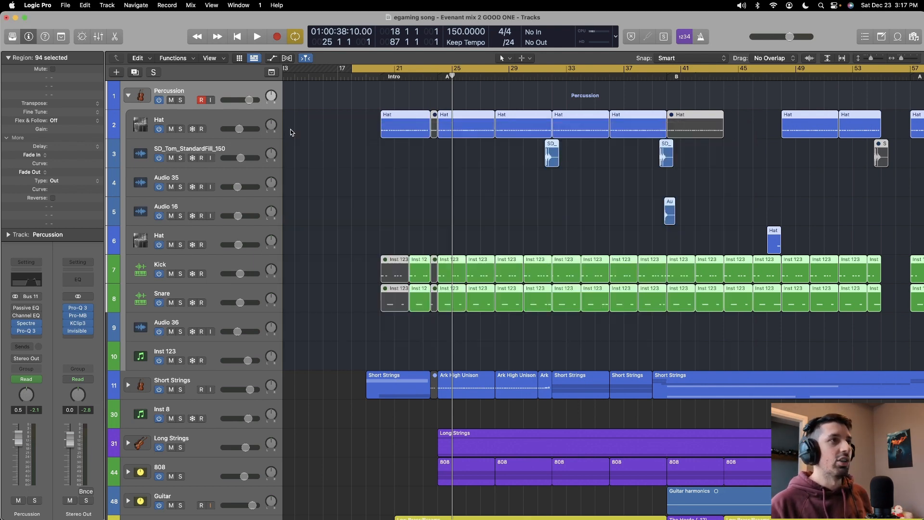
- Look over the percussion subtracks, selecting the Hat, Kick and Snare tracks in turn
scroll(292, 132, "down", 2)
scroll(292, 131, "up", 2)
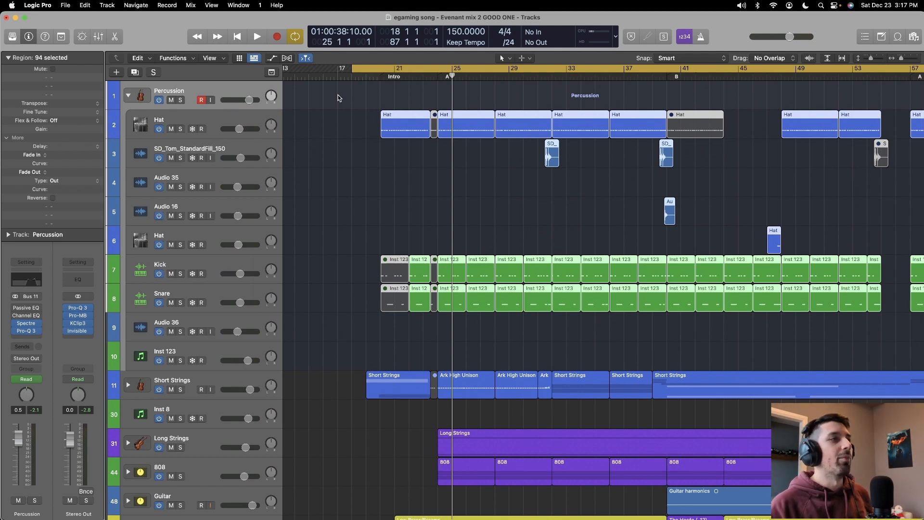
left_click(202, 120)
left_click(210, 264)
left_click(204, 300, "shift")
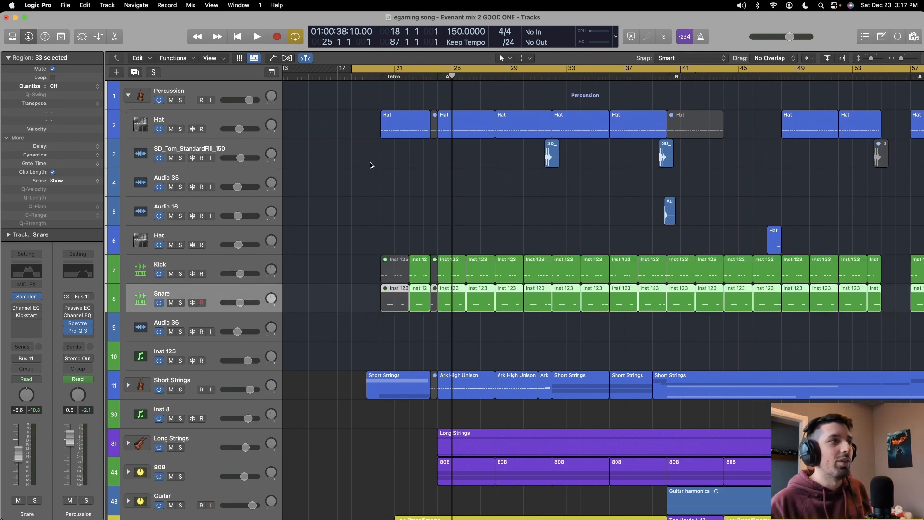
- Solo the Percussion stack and listen to it from the intro into section A, stopping near bar 28
scroll(370, 165, "up", 6)
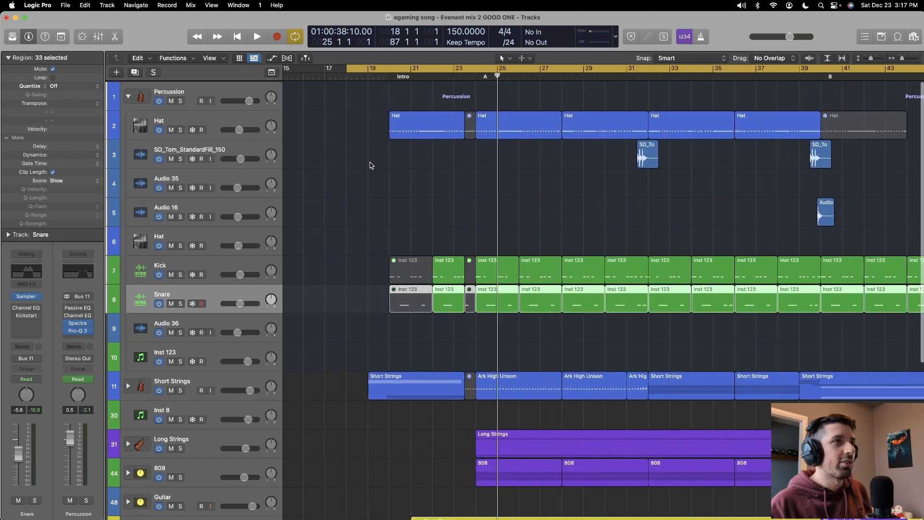
left_click(180, 100)
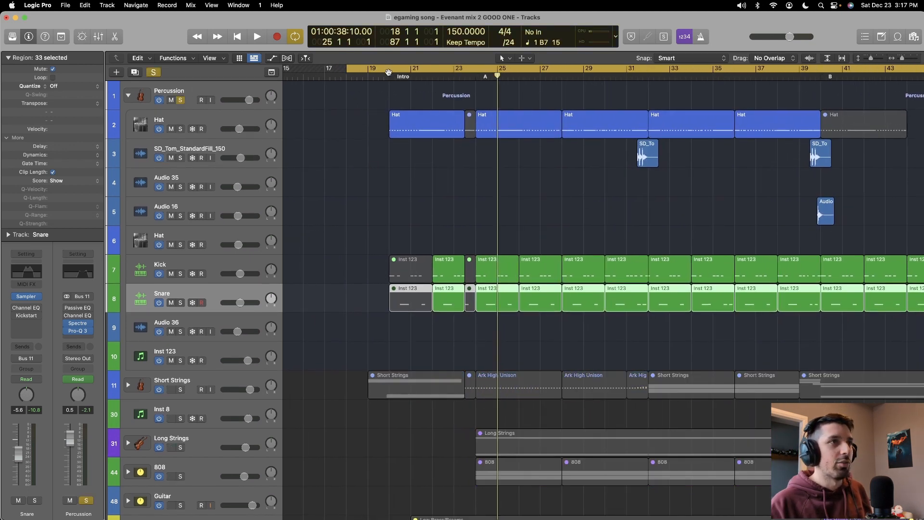
key("space")
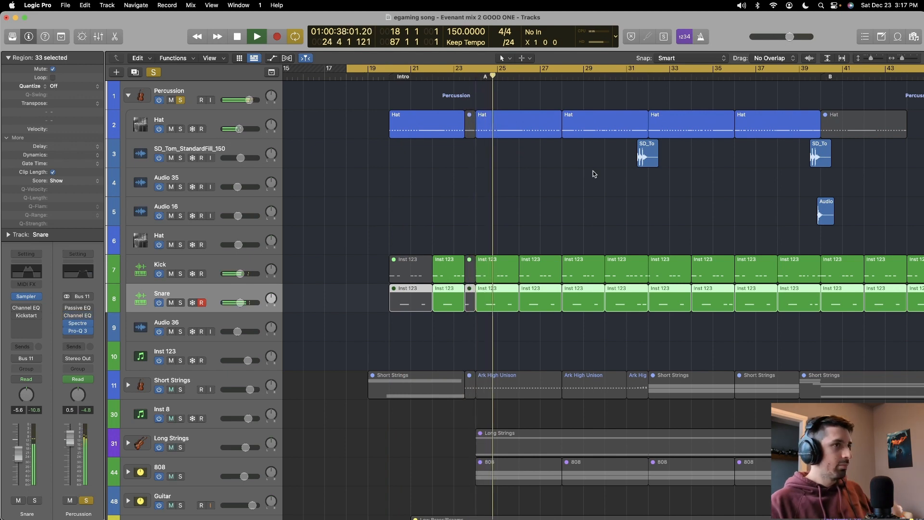
scroll(595, 174, "right", 1)
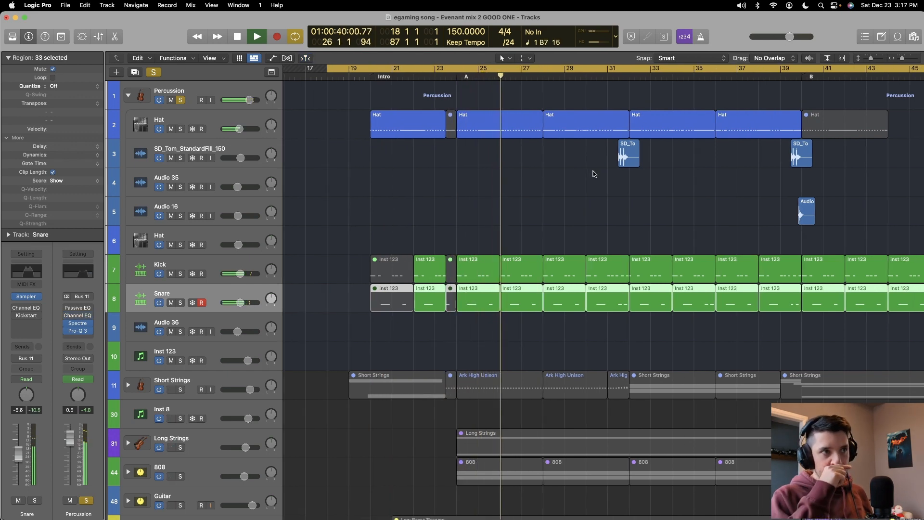
scroll(595, 174, "right", 1)
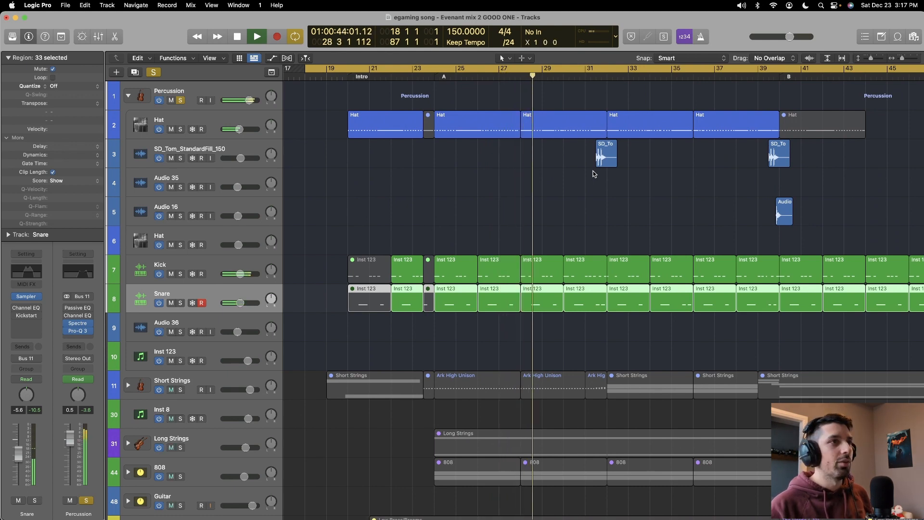
key("space")
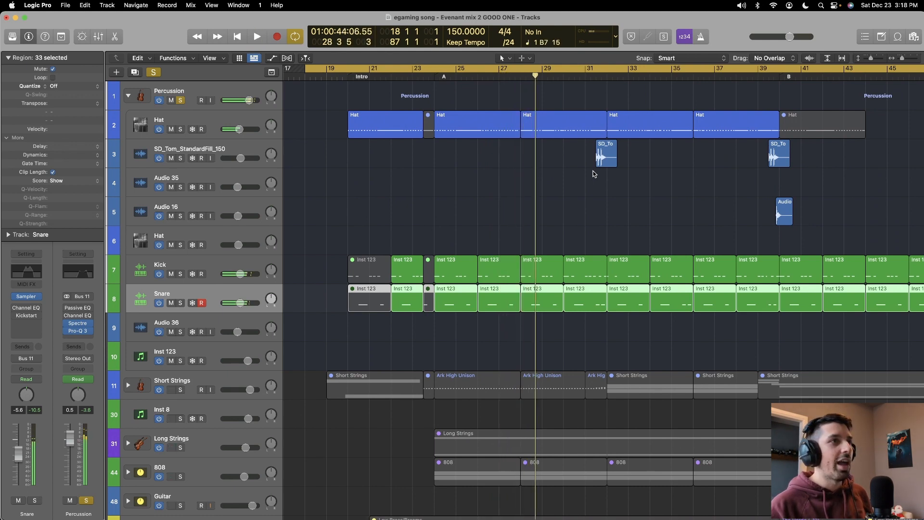
- Open the Hat region at bar 24 in the Piano Roll and switch the solo from the Percussion stack to the Hat track
double_click(462, 124)
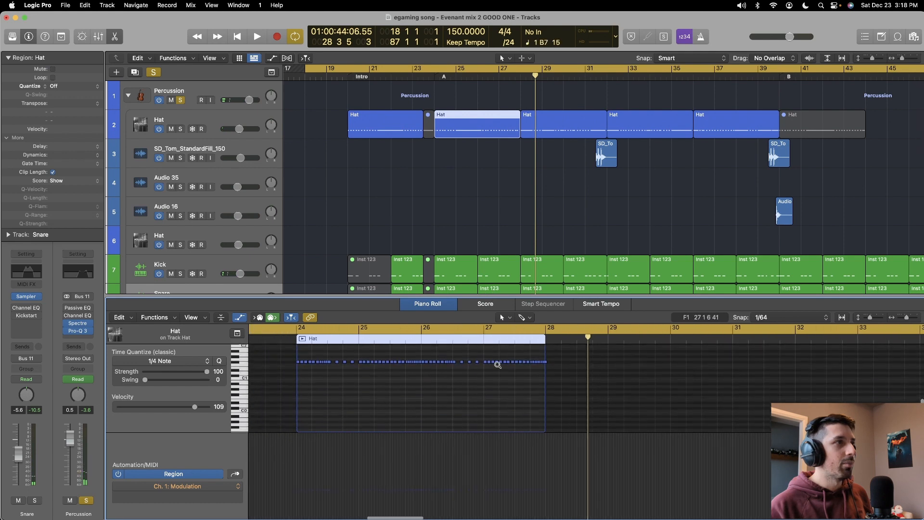
left_click(180, 100)
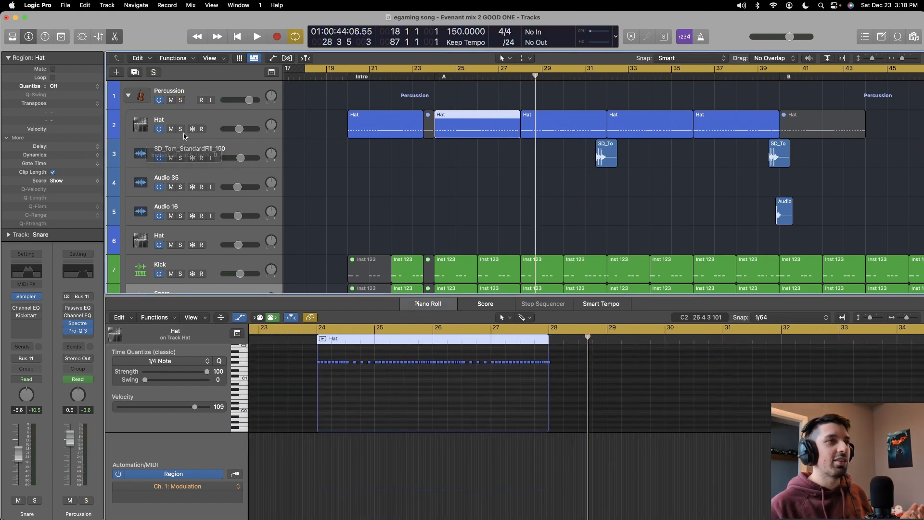
left_click(181, 130)
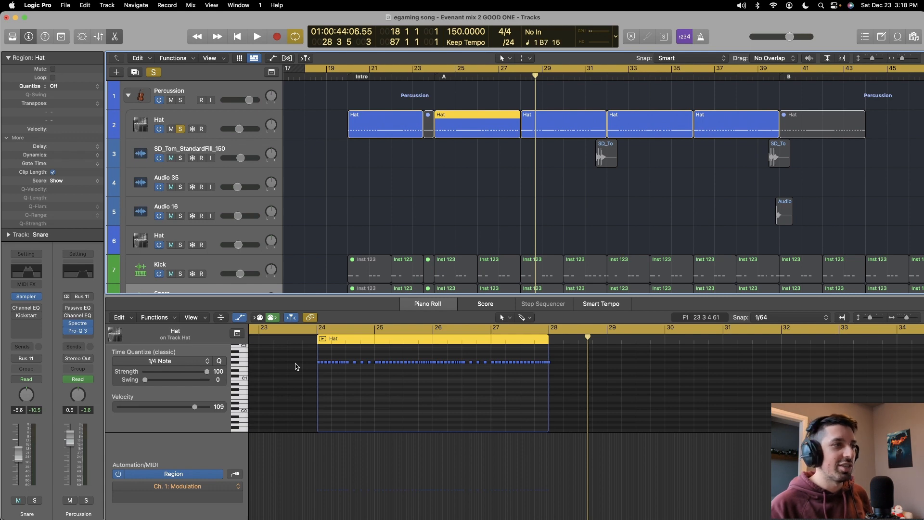
- Play the soloed Hat region from just before bar 24 to bar 28 while watching its notes, and close the Piano Roll
left_click(309, 341)
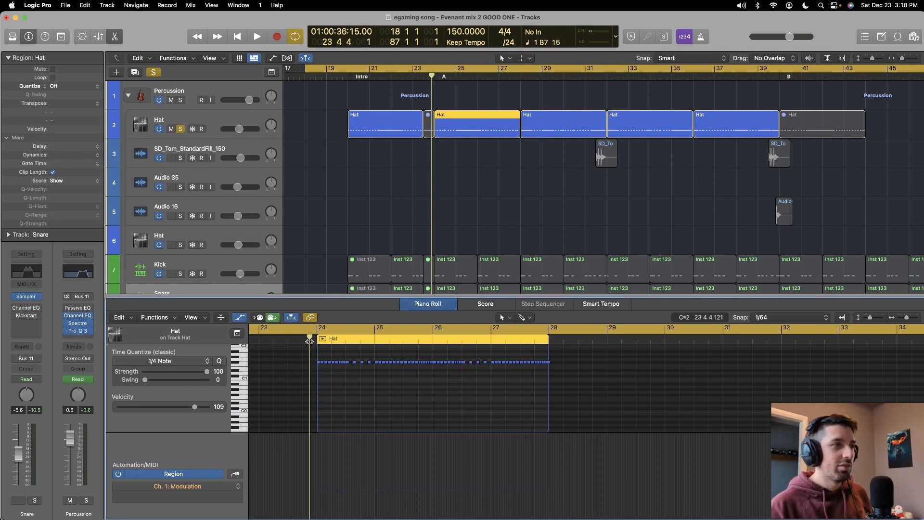
key("space")
key("super+Right")
key("super+Right")
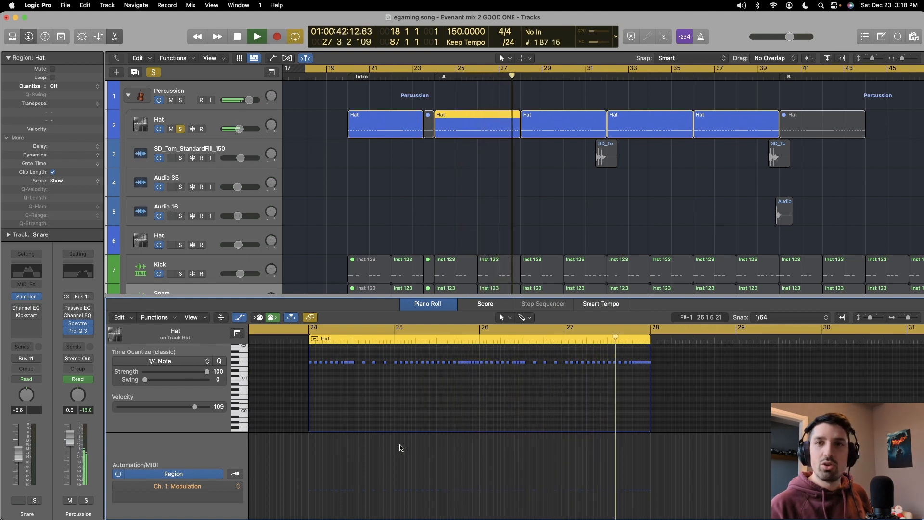
key("space")
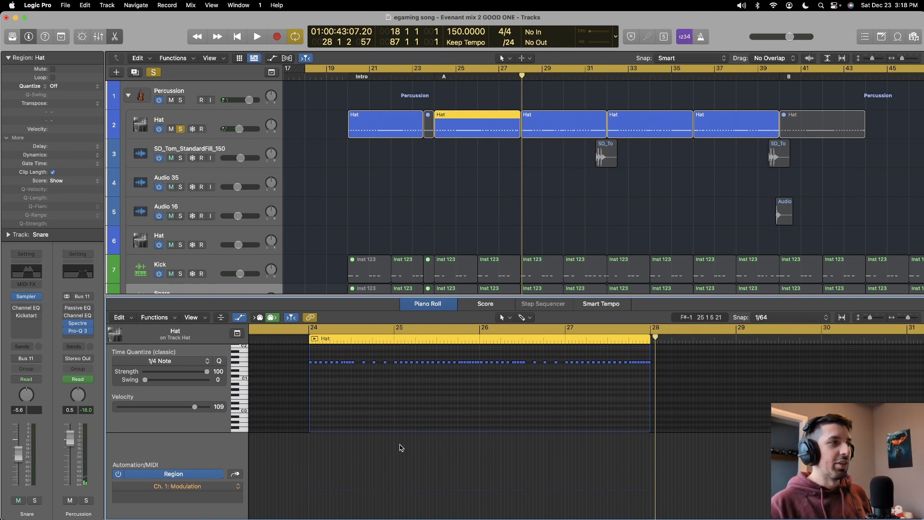
key("e")
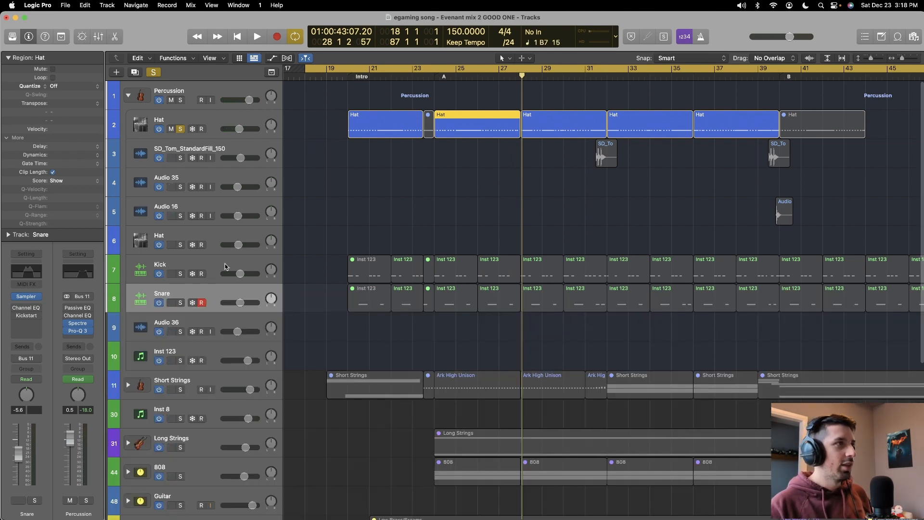
- Switch the solo from the Hat to the Kick and Snare tracks and listen to them together from the start of section A
left_click(223, 266)
left_click(181, 129)
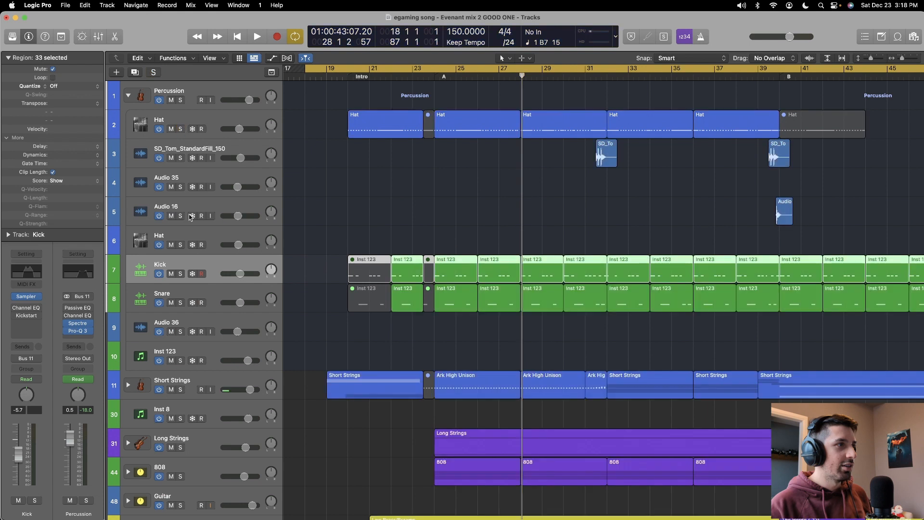
left_click(181, 274)
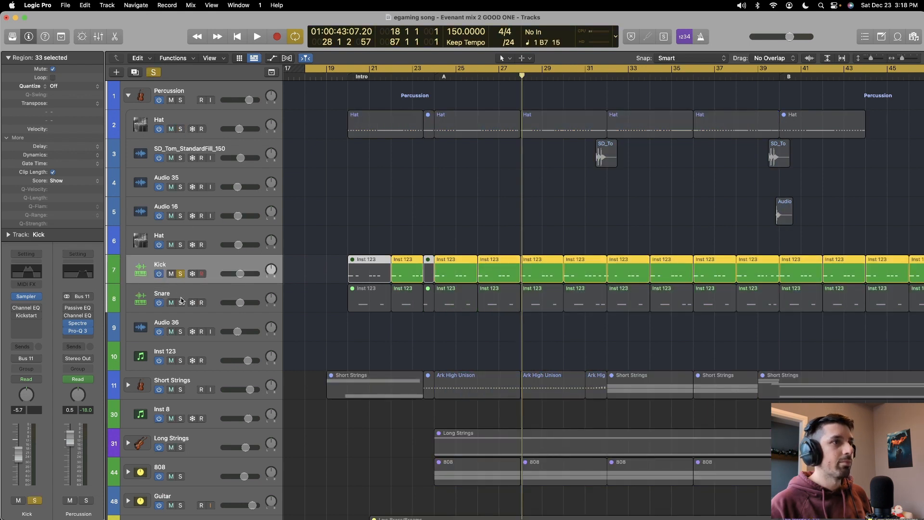
left_click(181, 300)
left_click(434, 85)
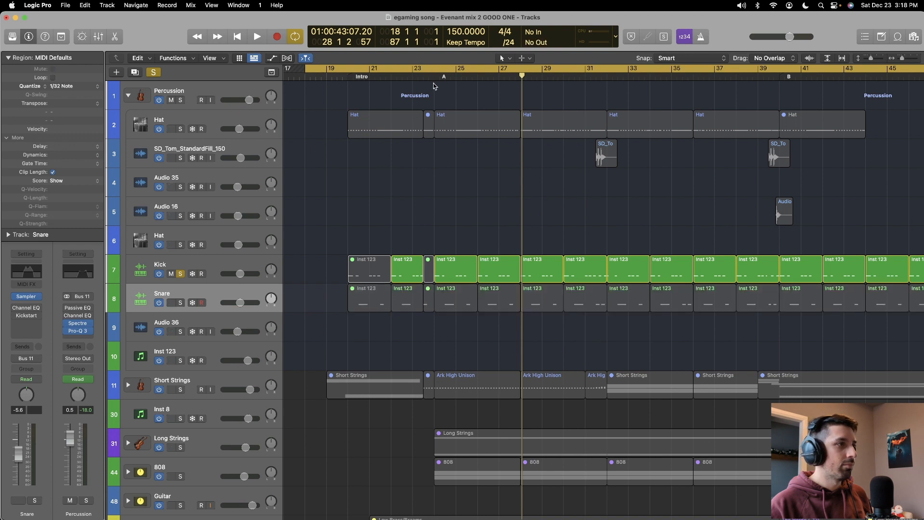
left_click(434, 79)
key("space")
left_click(181, 302)
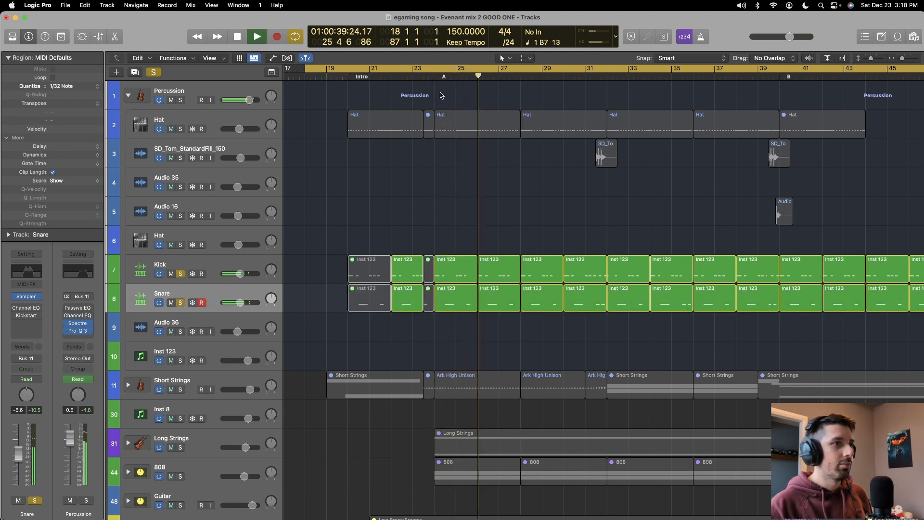
left_click(425, 80)
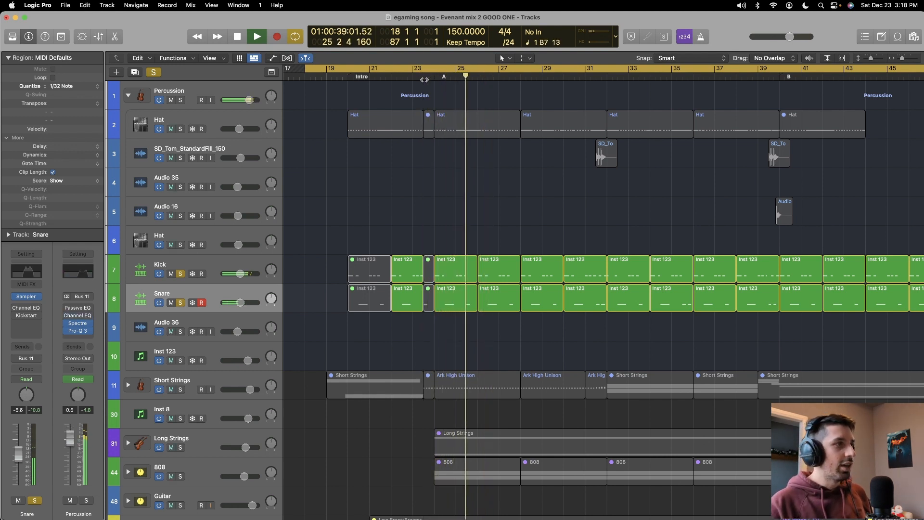
key("space")
- Collapse the Percussion stack, solo the Short Strings stack and play briefly from just before section A
left_click(220, 260)
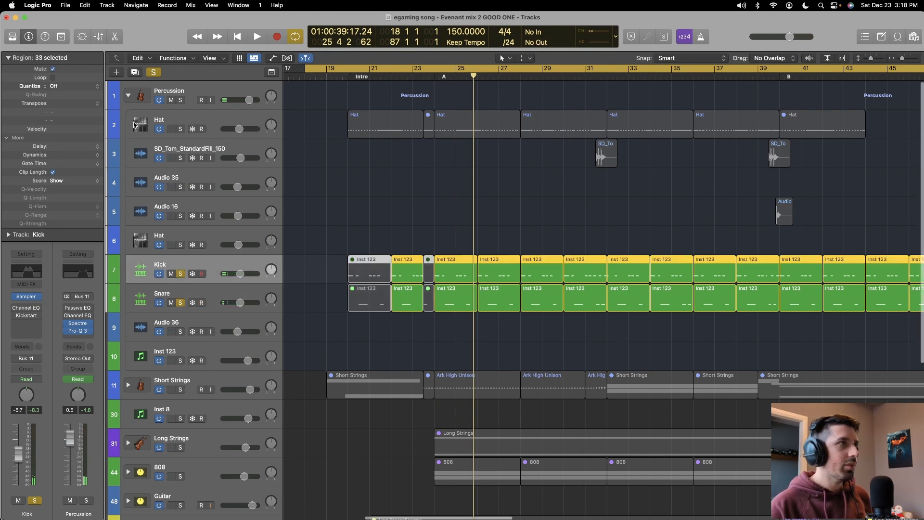
left_click(128, 96)
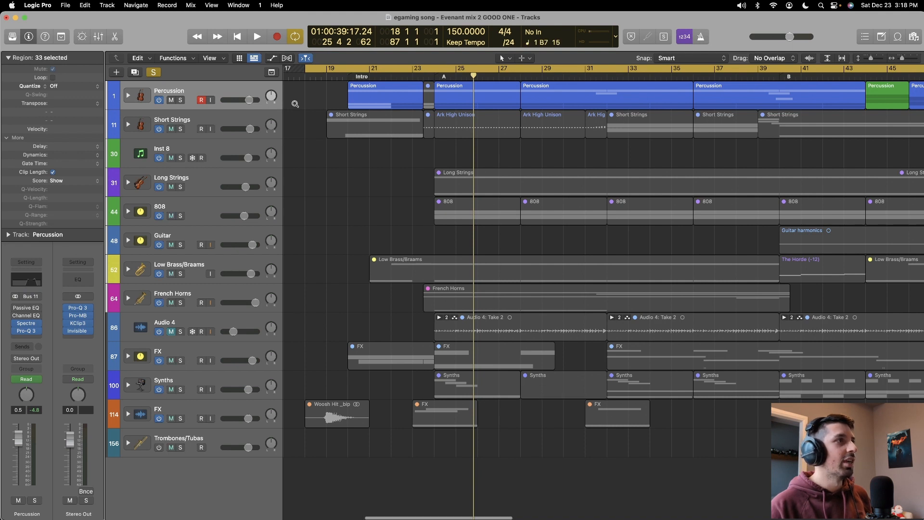
key("super+Down")
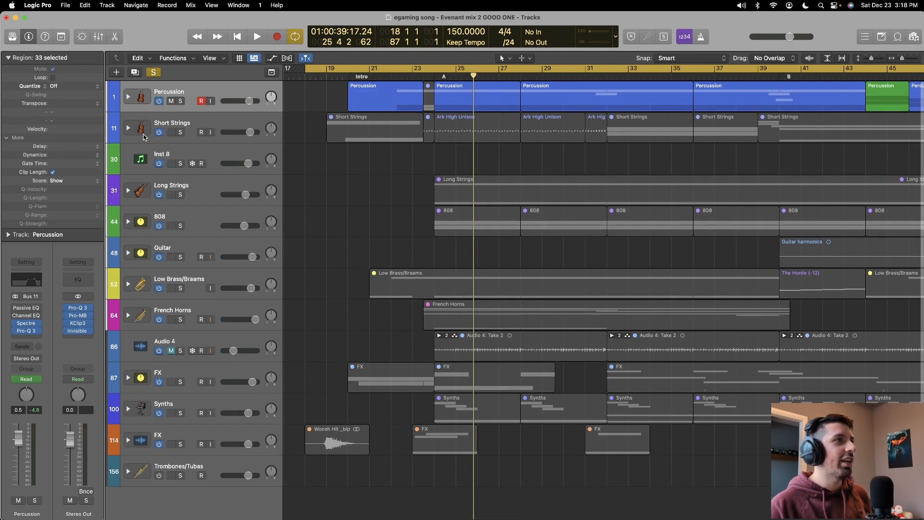
left_click(181, 133)
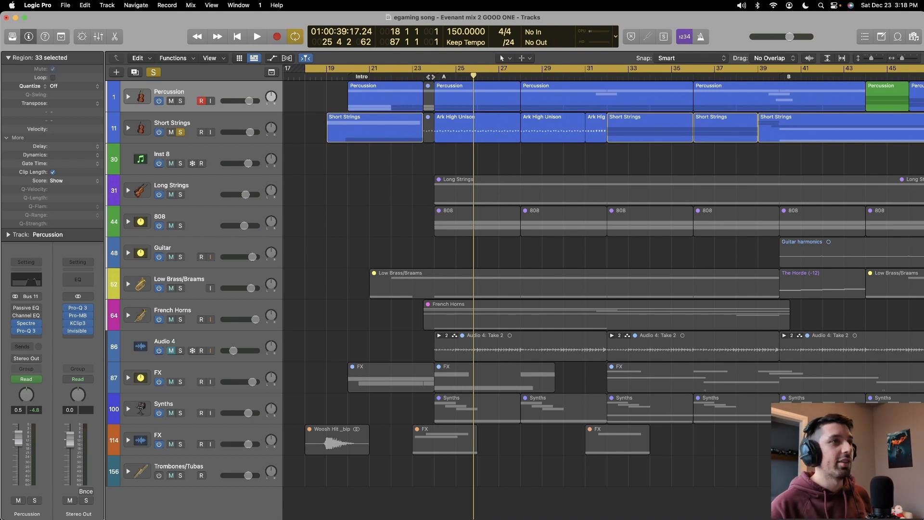
left_click(430, 77)
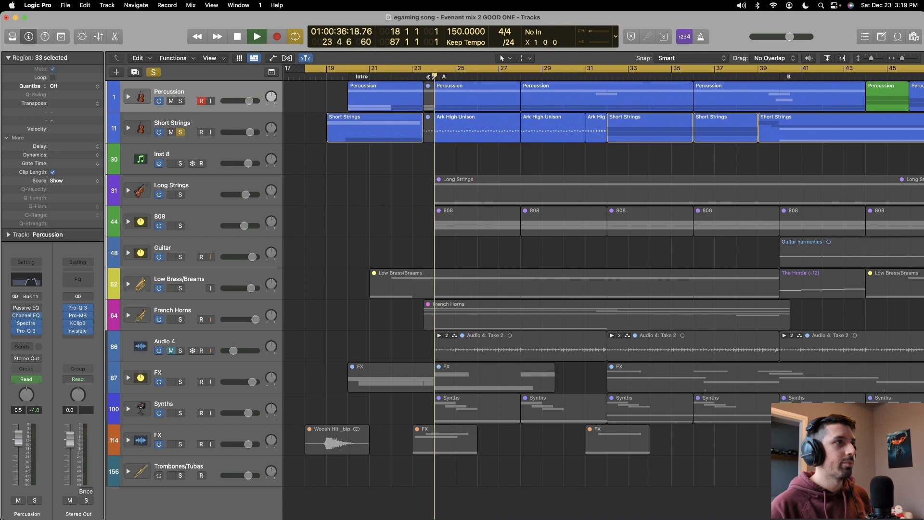
key("space")
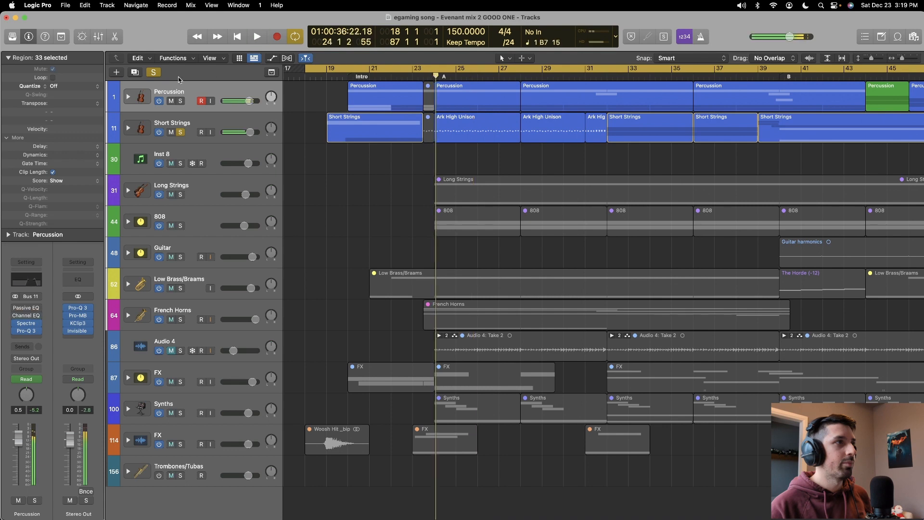
- Toggle the Percussion and Short Strings solos, leaving Short Strings soloed, and start playback from about bar 23
left_click(179, 132)
left_click(180, 101)
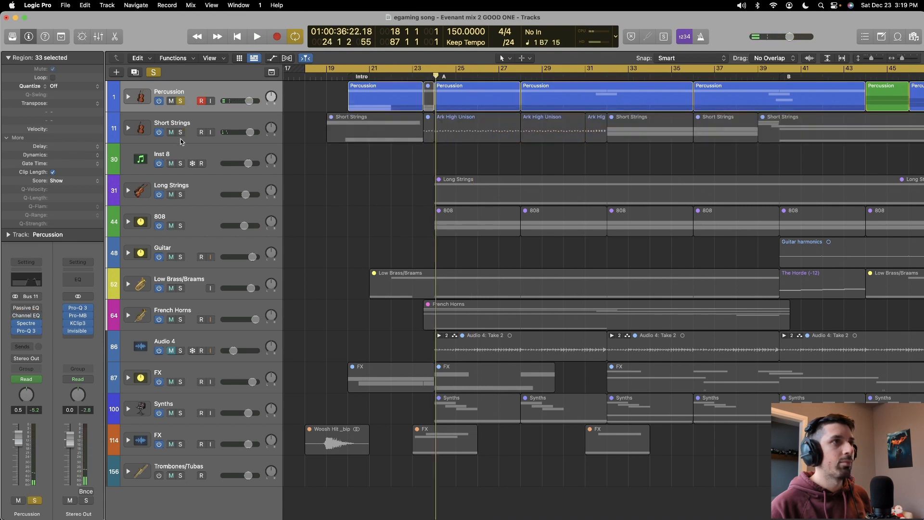
left_click(180, 132)
left_click(181, 101)
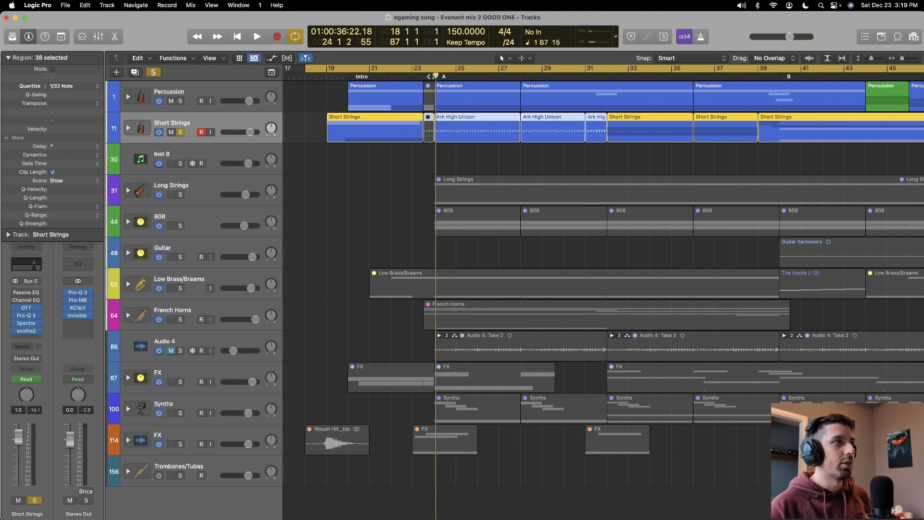
key("space")
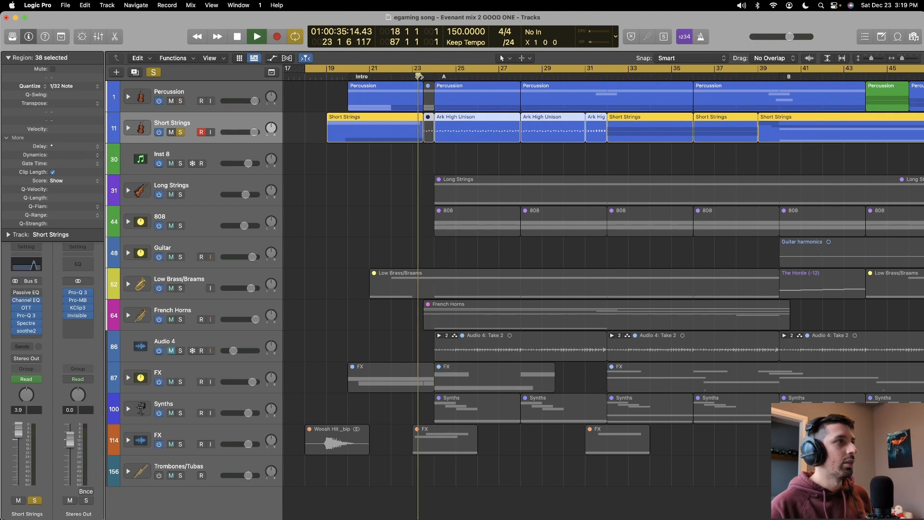
- Expand the Percussion stack and remove the solos from the Kick and Snare tracks so that only Short Strings stays soloed
left_click(128, 97)
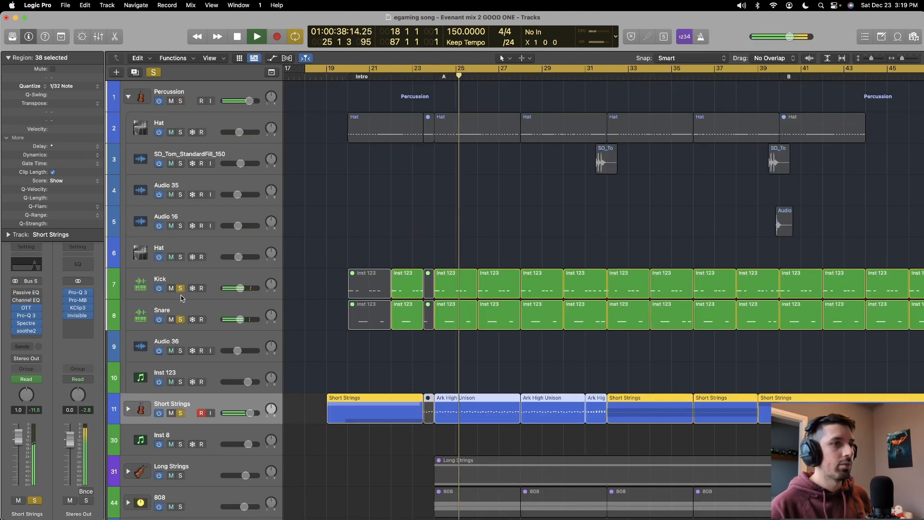
left_click(180, 319)
key("super+Left")
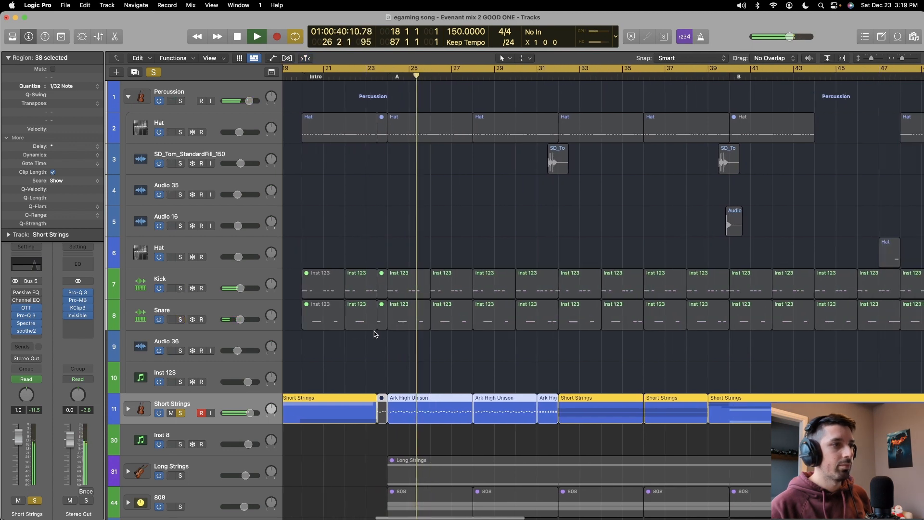
key("super+Up")
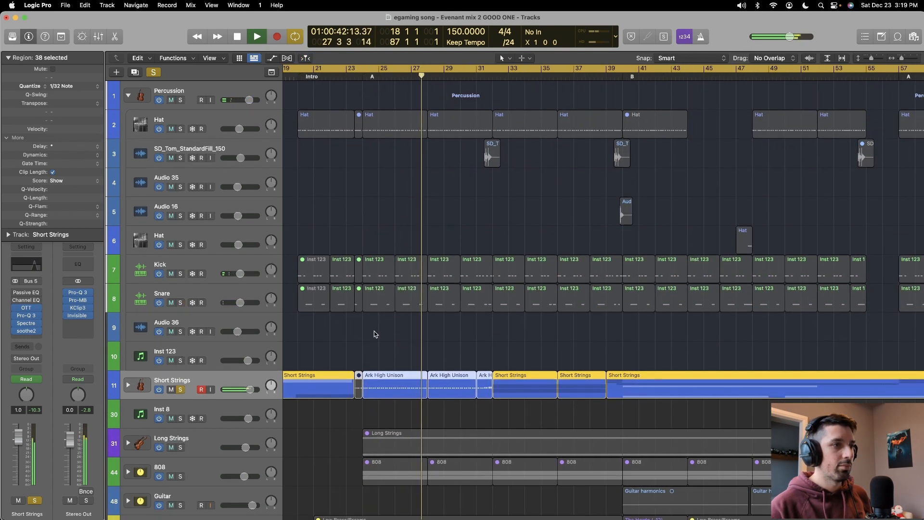
- Open the Short Strings regions from section A to bar 36 in the Piano Roll and listen until about bar 33
left_click_drag(413, 353, 498, 392)
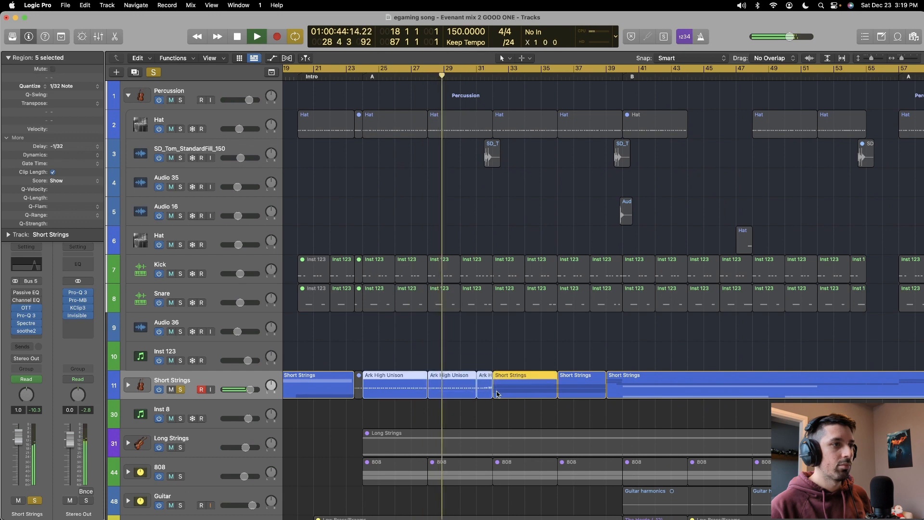
key("e")
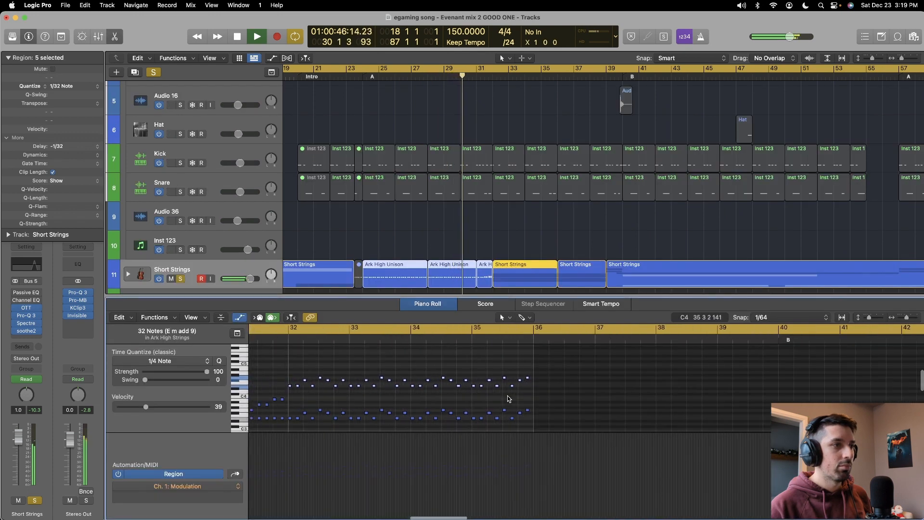
scroll(509, 397, "down", 2)
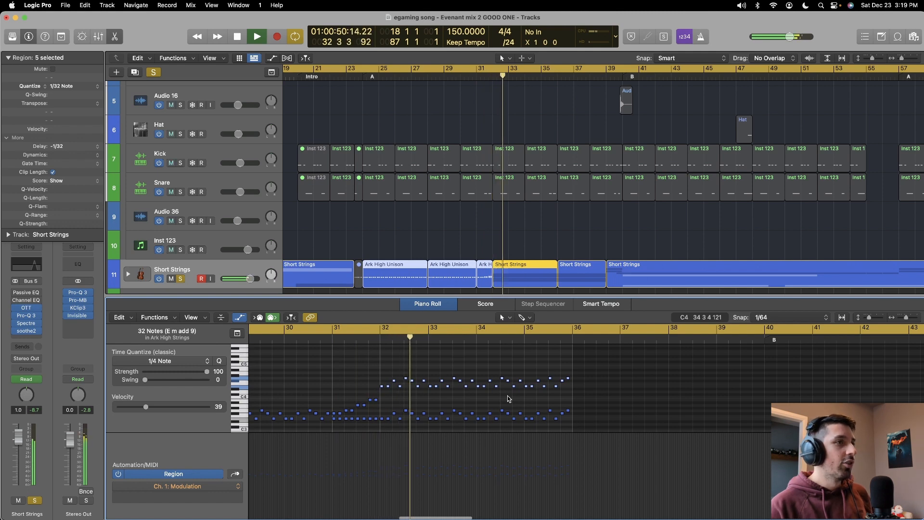
key("space")
- Examine the short strings notes around the rise into bar 32 in the Piano Roll and place the playhead at bar 31
scroll(477, 176, "down", 3)
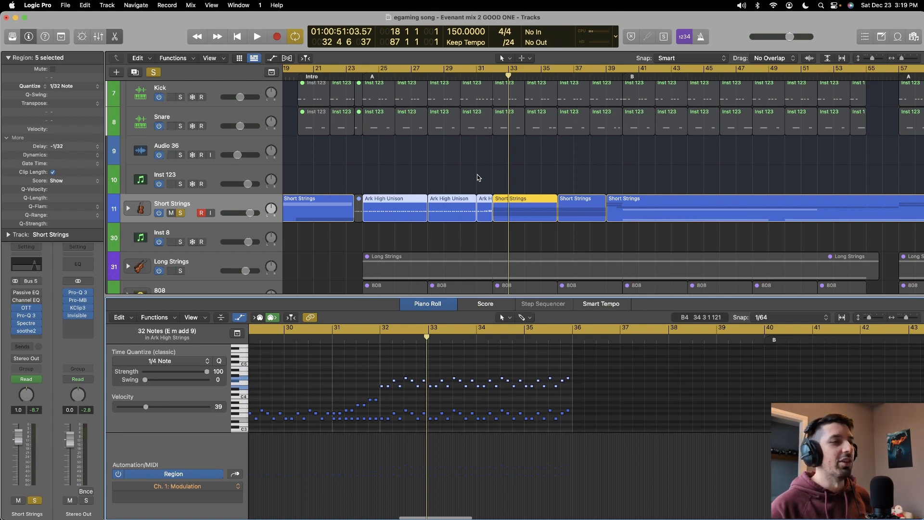
scroll(382, 359, "left", 2)
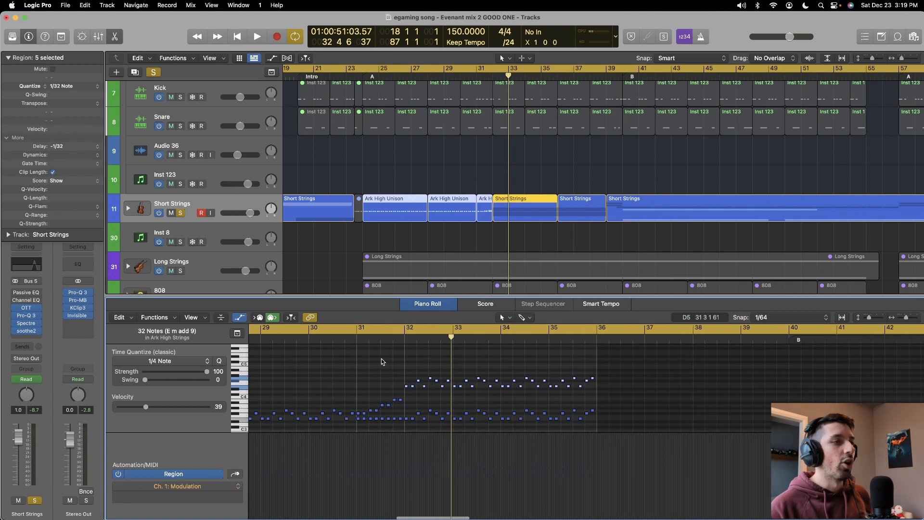
scroll(383, 361, "left", 4)
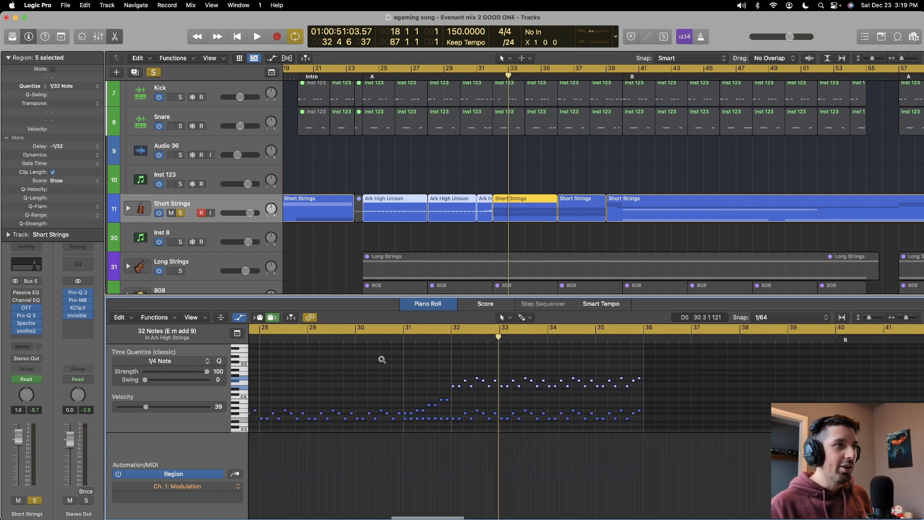
scroll(382, 361, "down", 3)
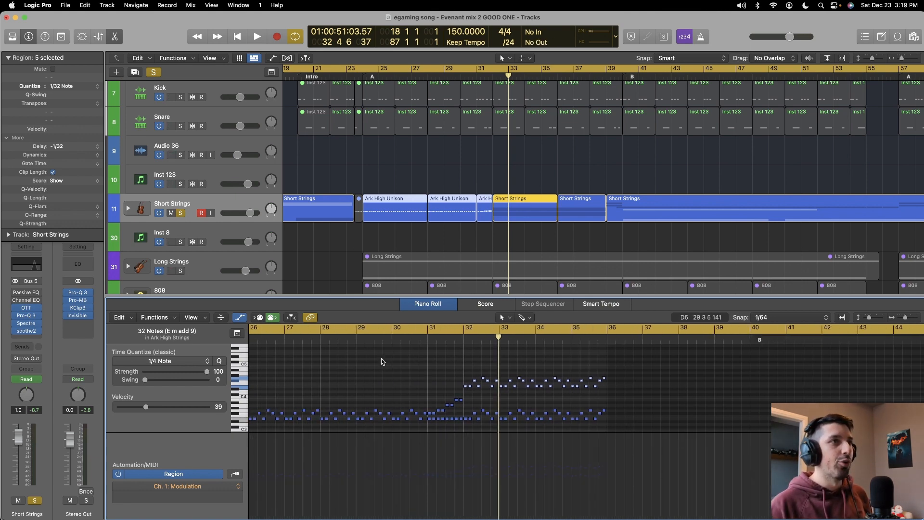
left_click(477, 79)
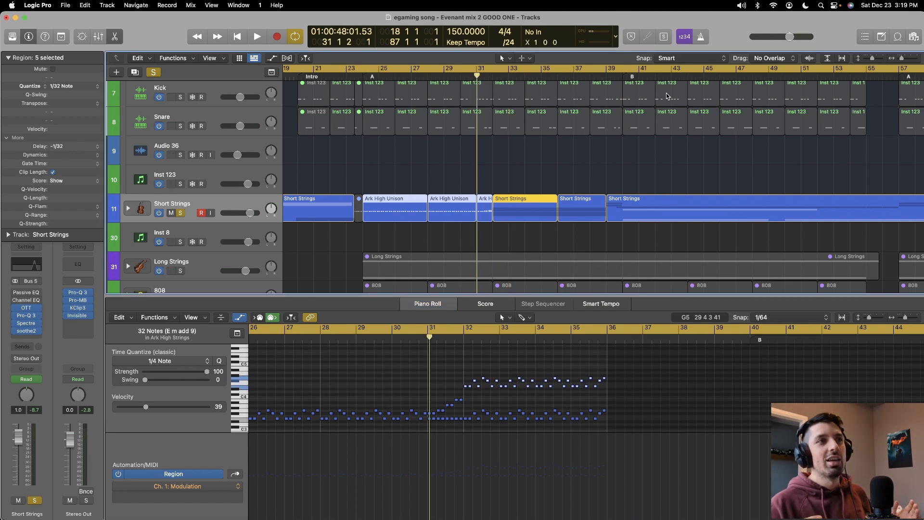
- Look over the arrangement from section B to the Climax, comparing the Short Strings regions, and return to section A
scroll(668, 95, "right", 4)
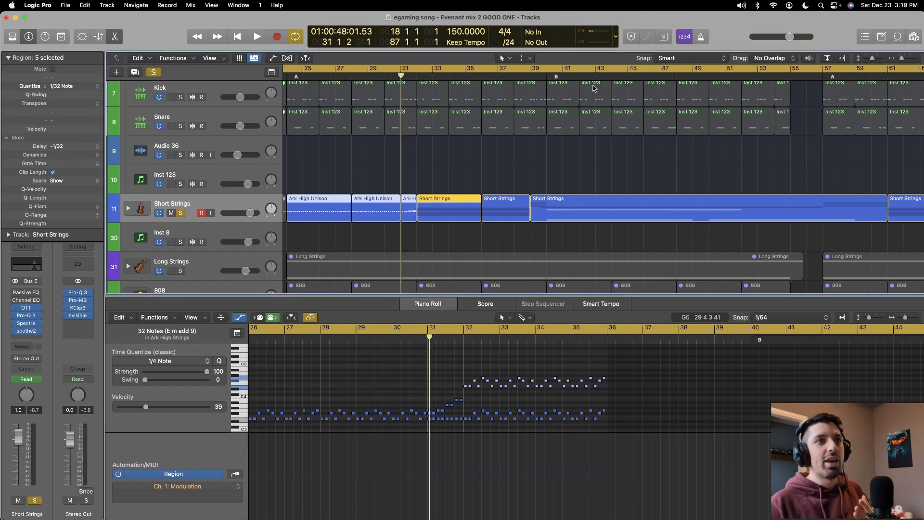
scroll(595, 88, "right", 8)
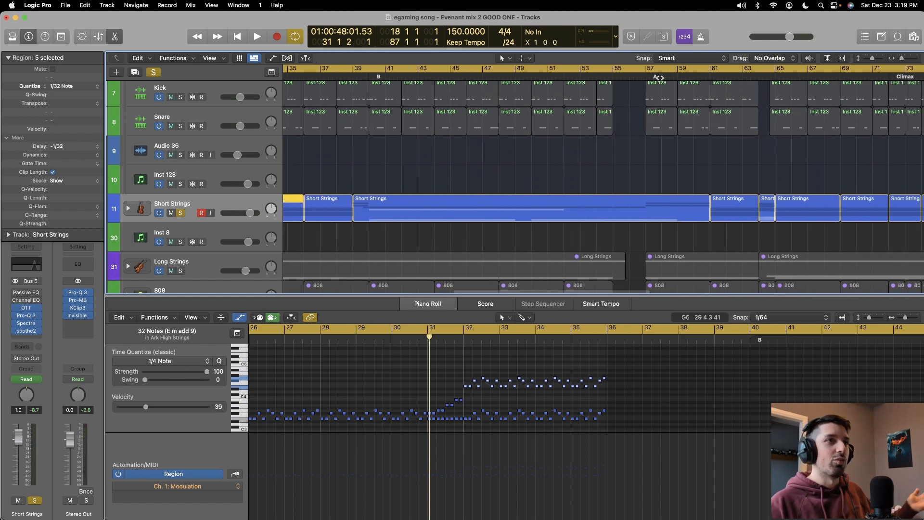
scroll(657, 76, "left", 2)
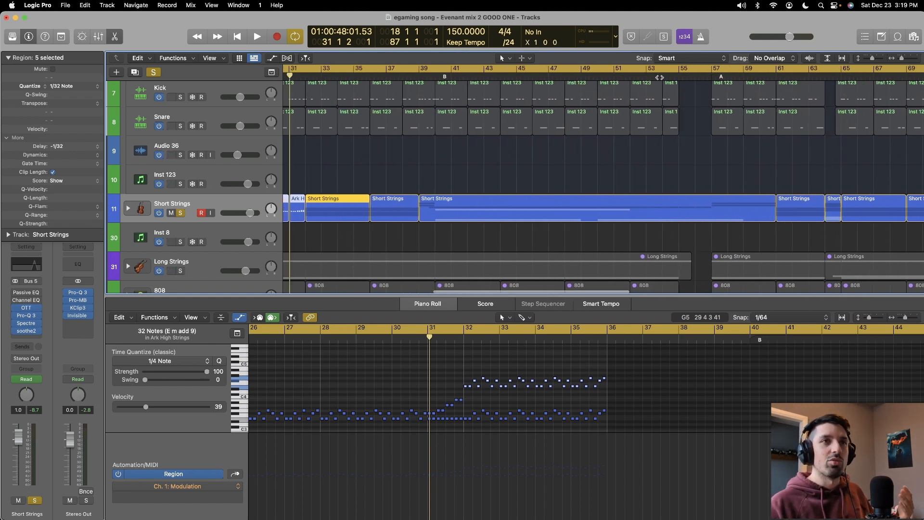
scroll(659, 77, "right", 15)
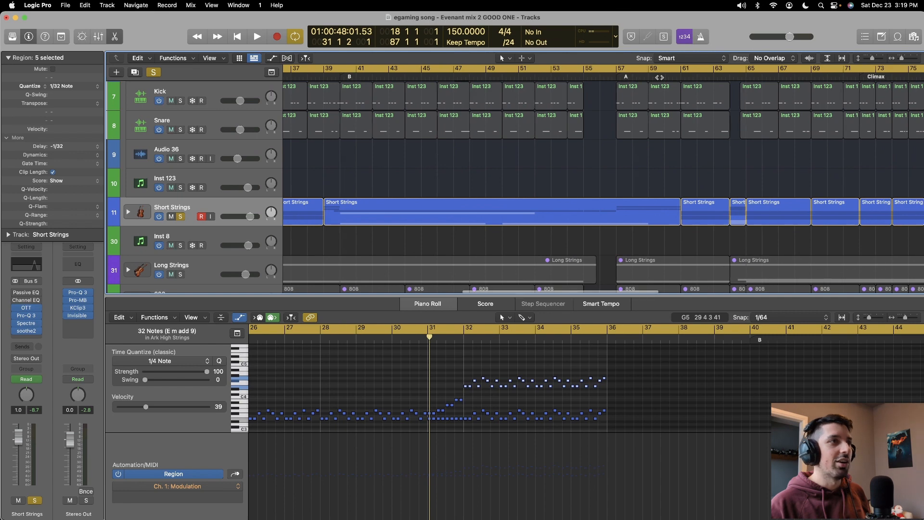
scroll(549, 144, "left", 15)
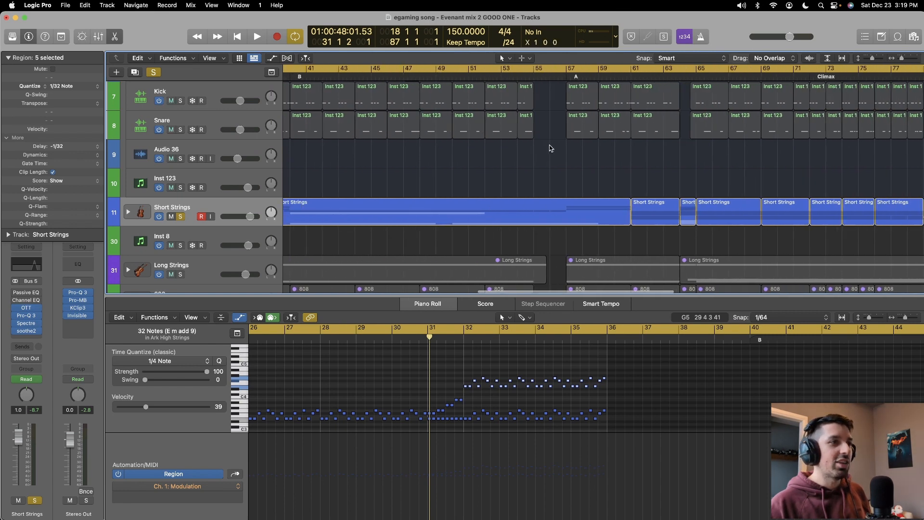
scroll(550, 147, "left", 6)
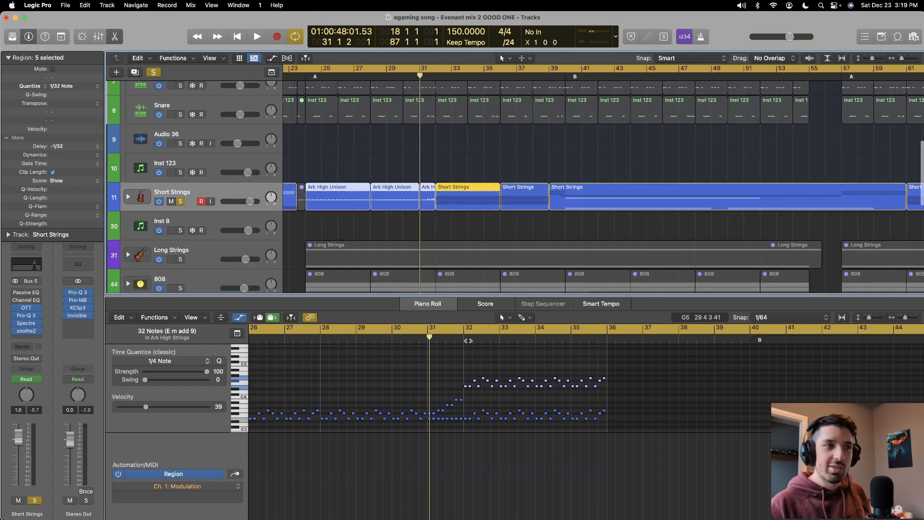
- Select the upper short strings notes from the rise at bar 31, listen from bar 31 to bar 36, and clear the note selection
scroll(551, 147, "down", 1)
left_click(472, 365, "ctrl+alt")
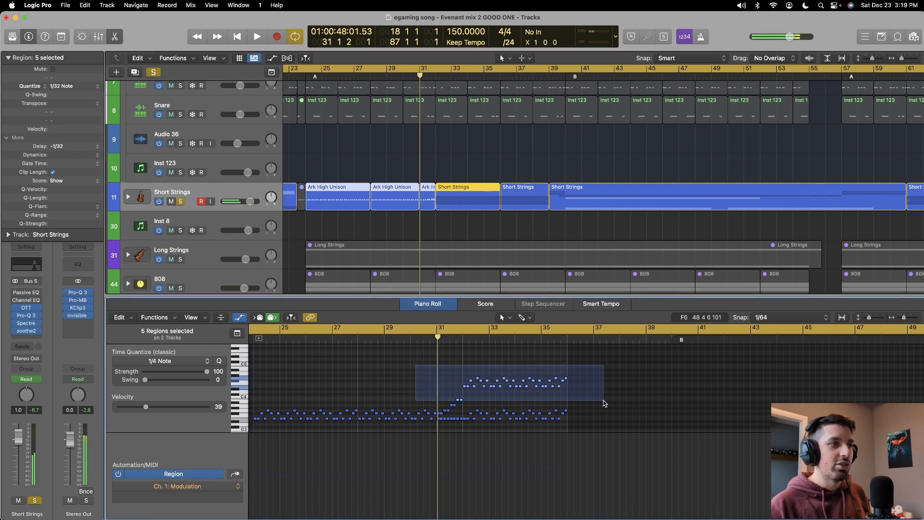
key("space")
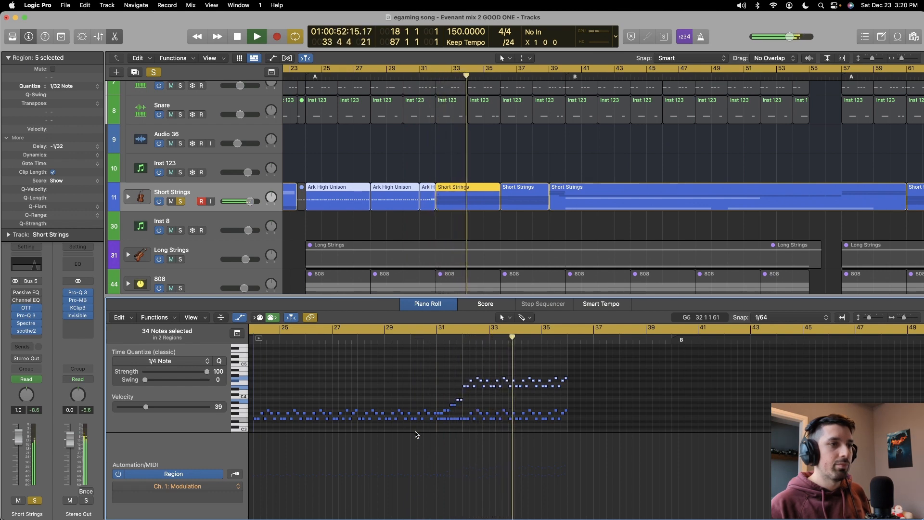
left_click(405, 384)
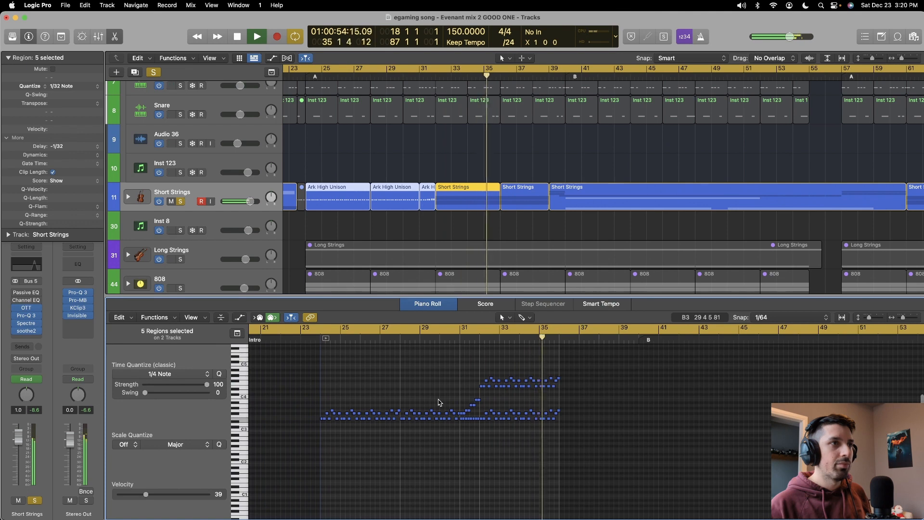
key("space")
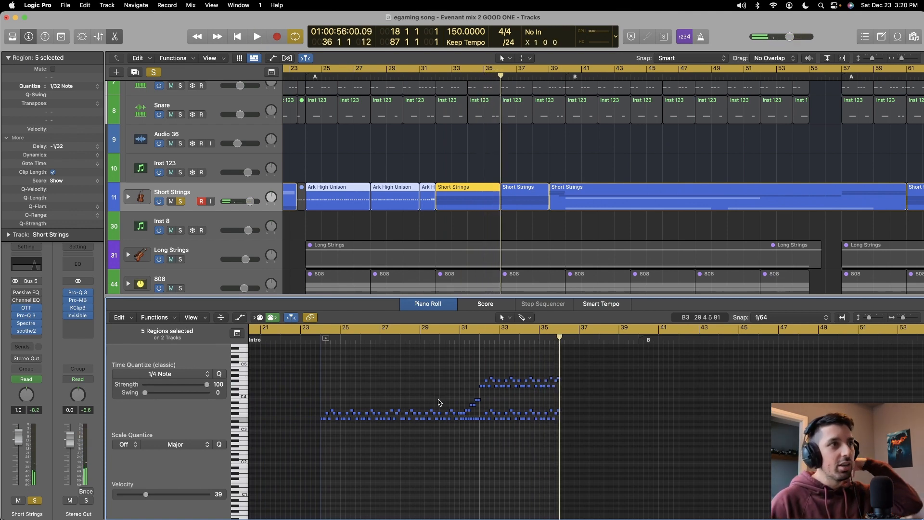
- Place the playhead at section B, bar 40, and select the lower short strings notes between bars 32 and 36 in the Piano Roll
left_click(564, 71)
scroll(396, 234, "down", 2)
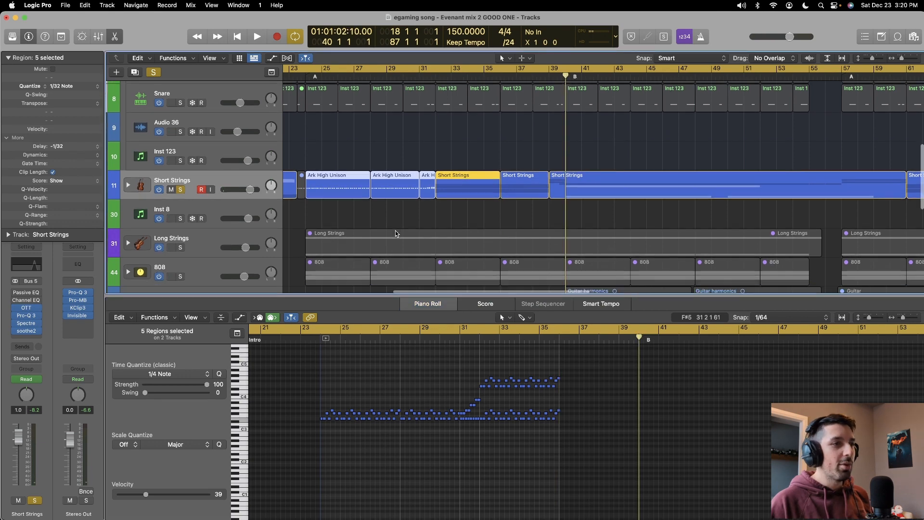
scroll(396, 234, "left", 2)
scroll(491, 409, "down", 2)
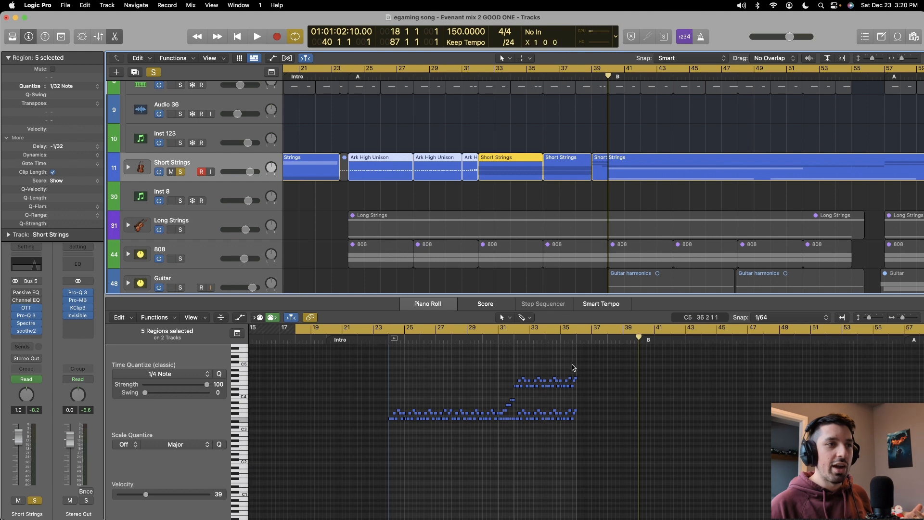
left_click(588, 392)
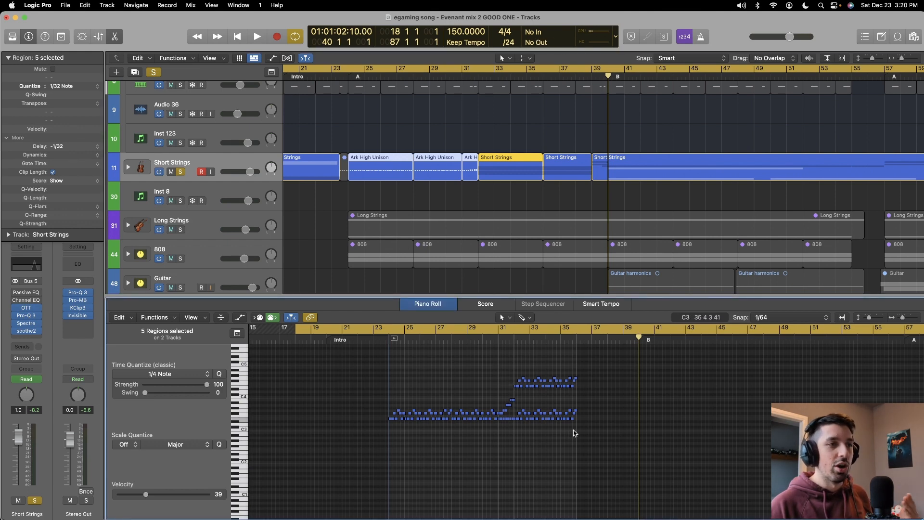
left_click_drag(590, 424, 517, 410)
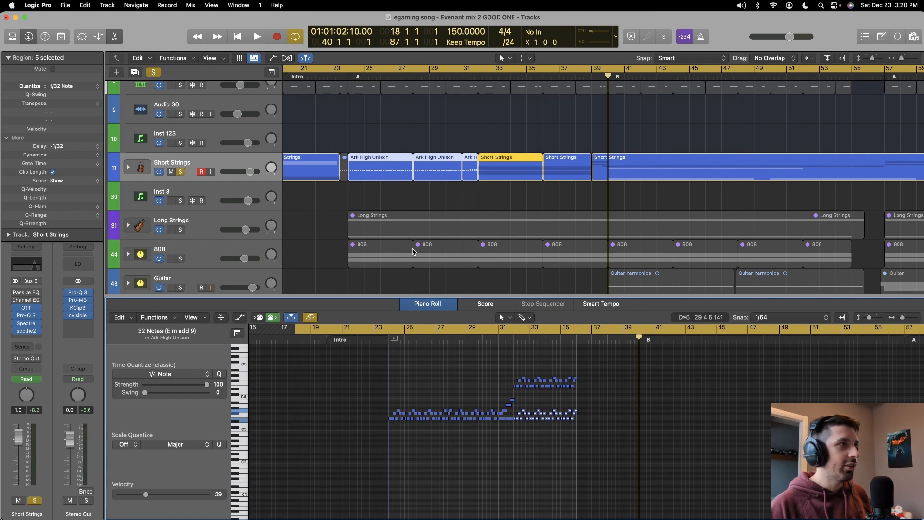
- Solo only the Long Strings stack and start playback from section A at bar 24
left_click(181, 230, "alt")
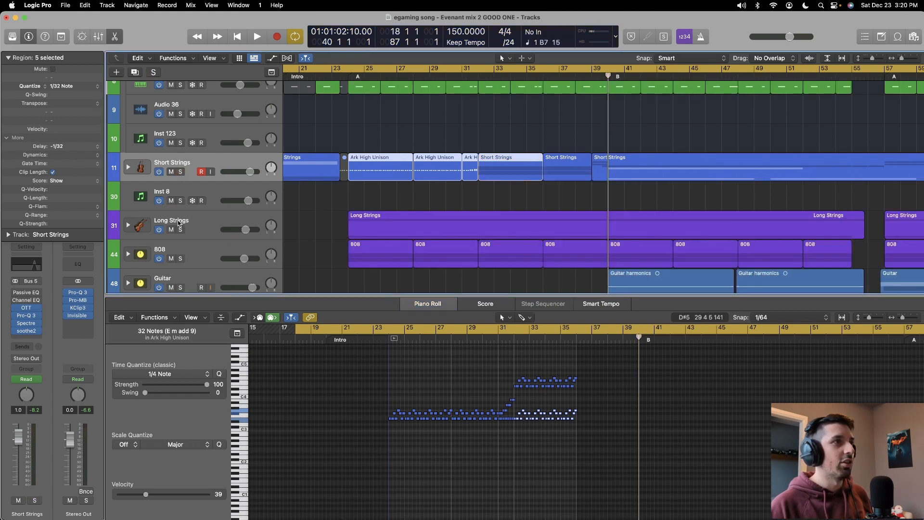
left_click(349, 78)
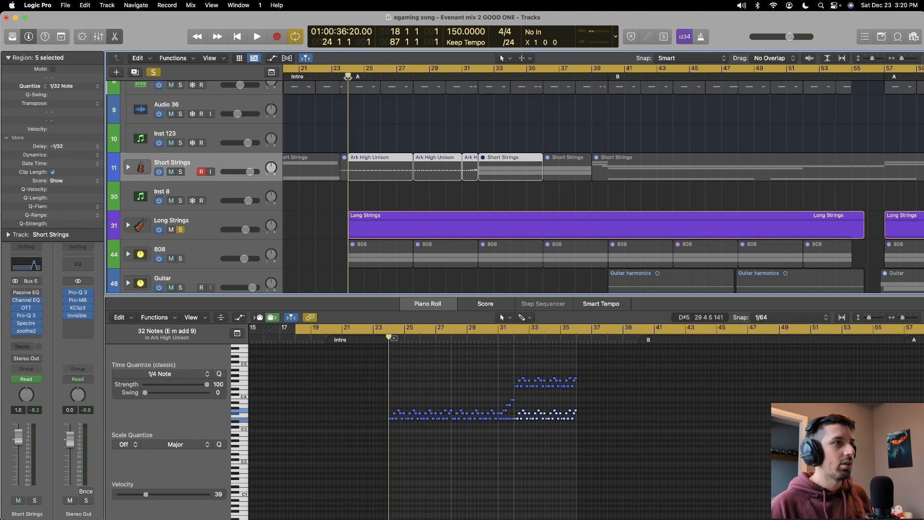
key("space")
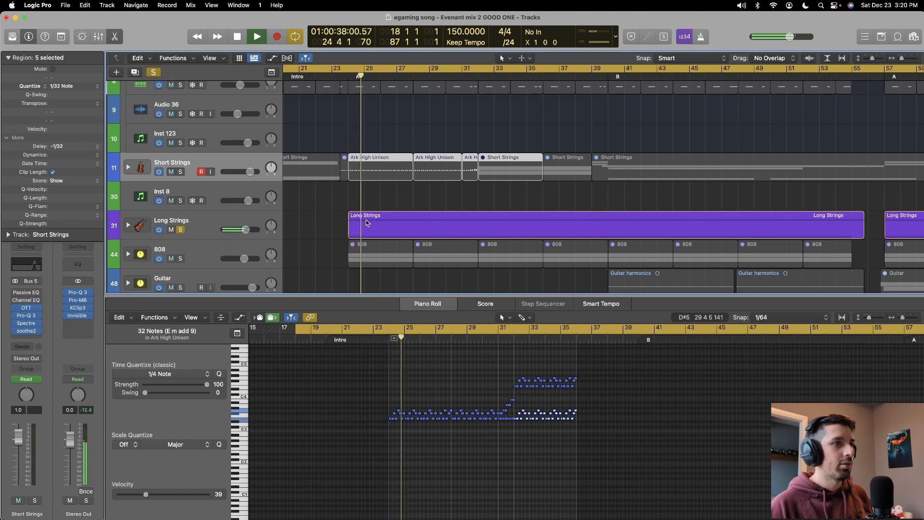
- Expand the Long Strings stack, open the section A CSS Cellos region in the Piano Roll, and listen until about bar 30
left_click(128, 225)
scroll(385, 220, "down", 5)
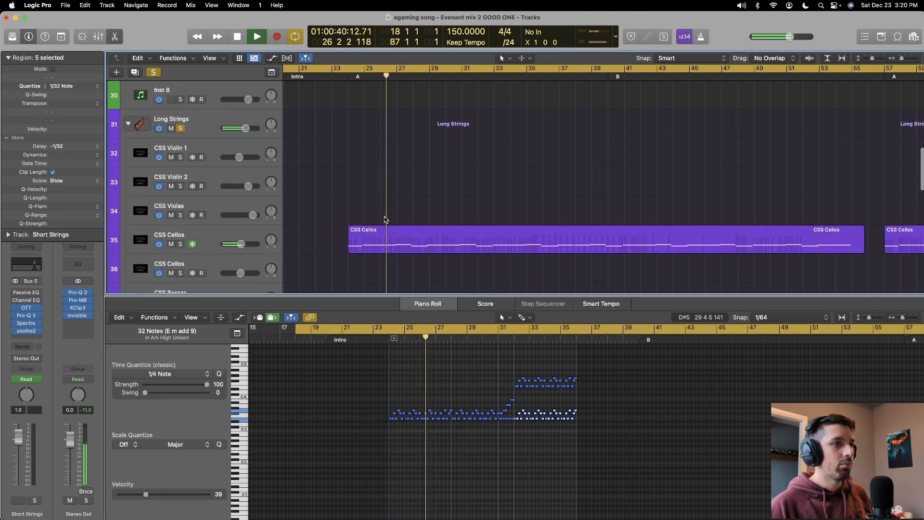
left_click(404, 241)
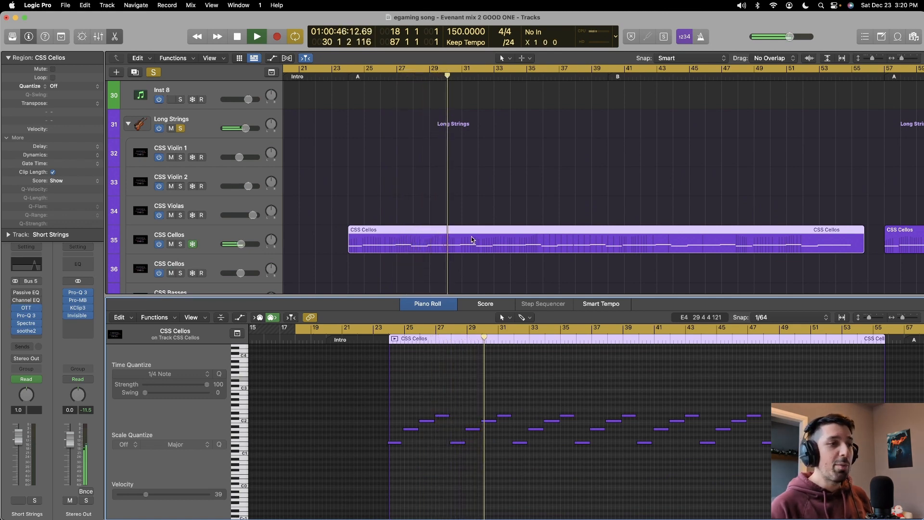
key("space")
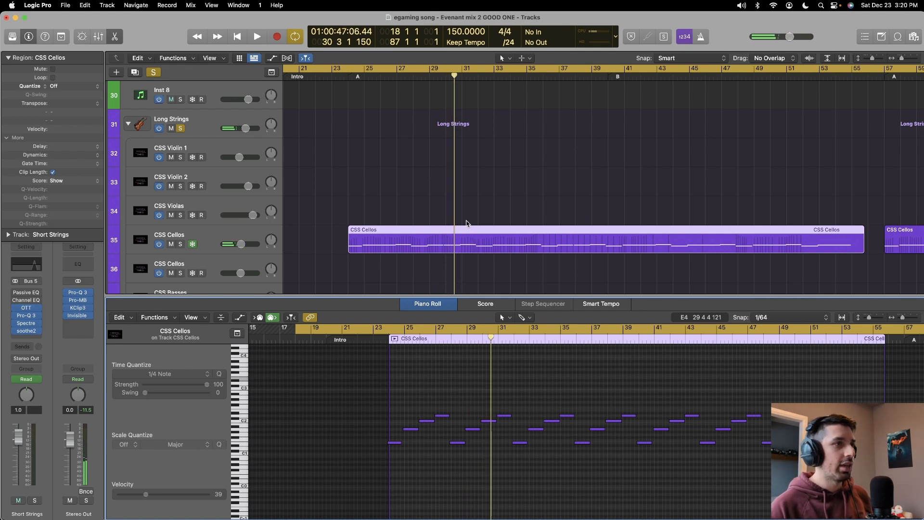
- Look over the Long Strings subtracks, select the CSS Cellos track with its regions, and close the Piano Roll
scroll(421, 186, "down", 7)
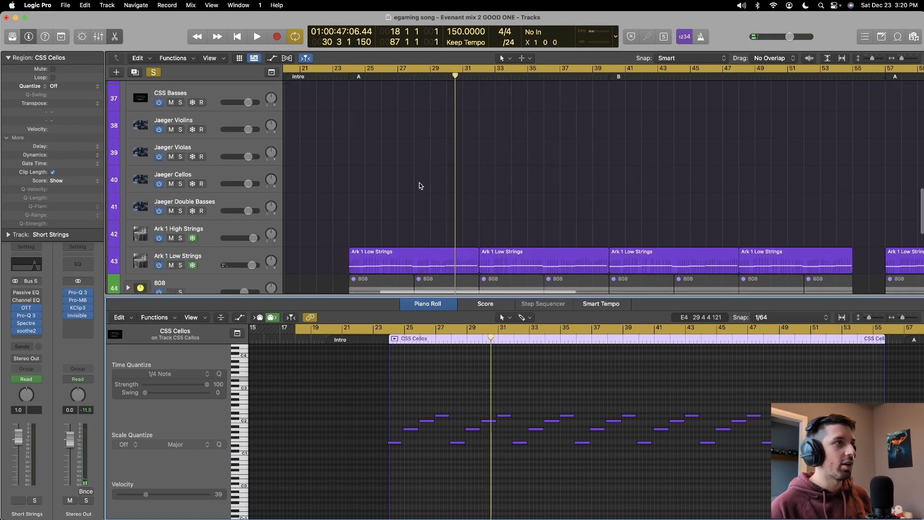
scroll(421, 186, "up", 3)
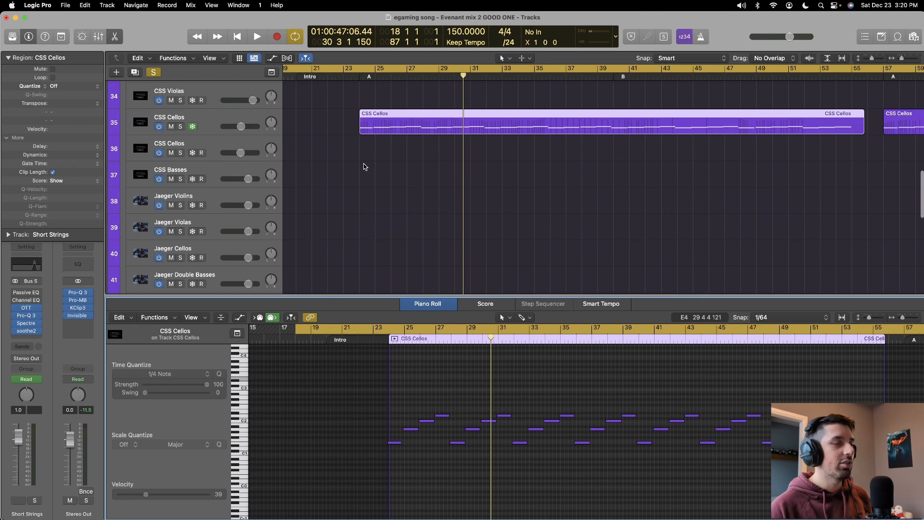
left_click(225, 118)
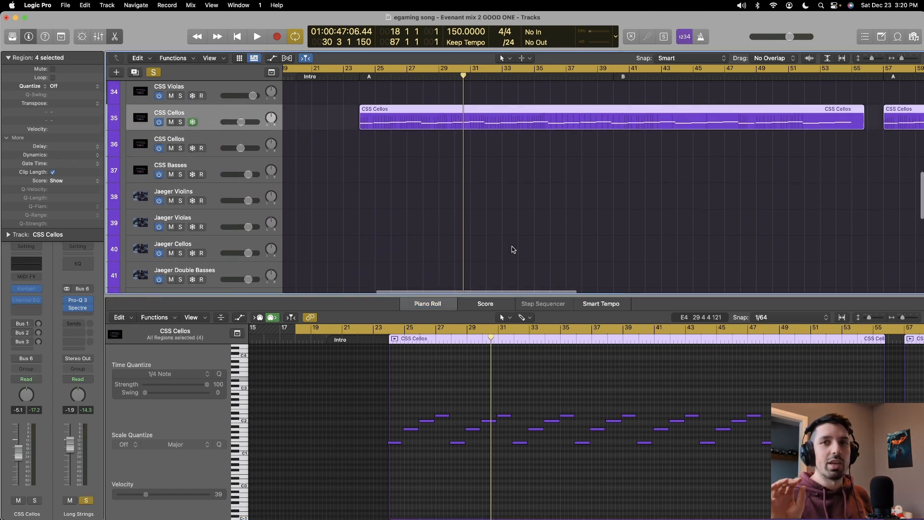
scroll(512, 248, "down", 1)
key("e")
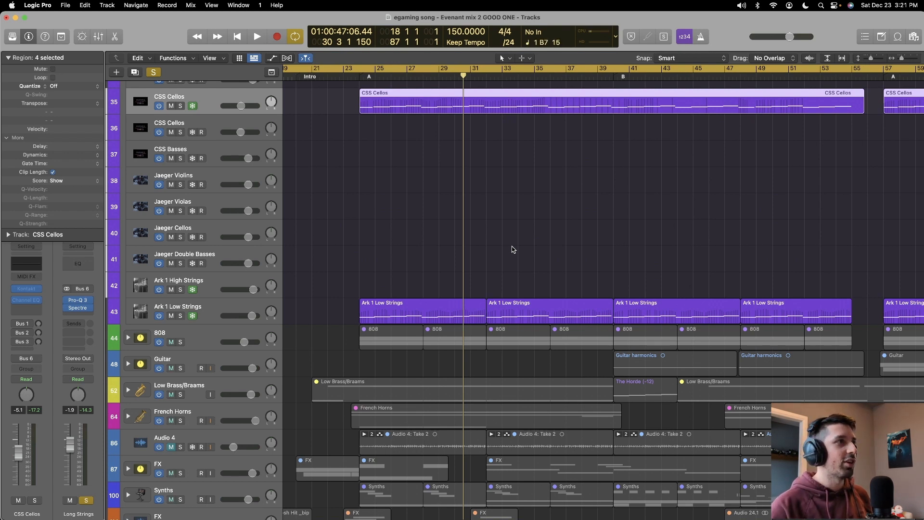
- Solo the Kick track together with Long Strings and listen from bar 24 until about bar 27
scroll(323, 224, "up", 15)
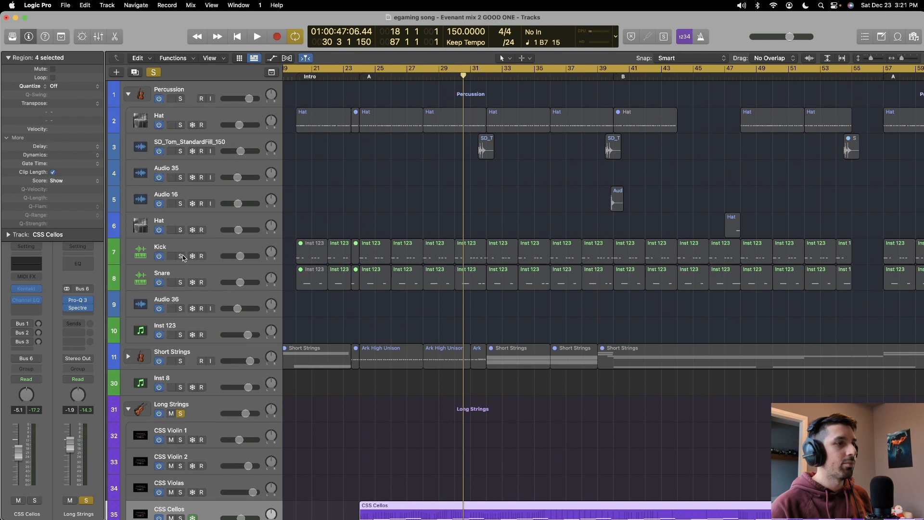
left_click(180, 255)
double_click(361, 74)
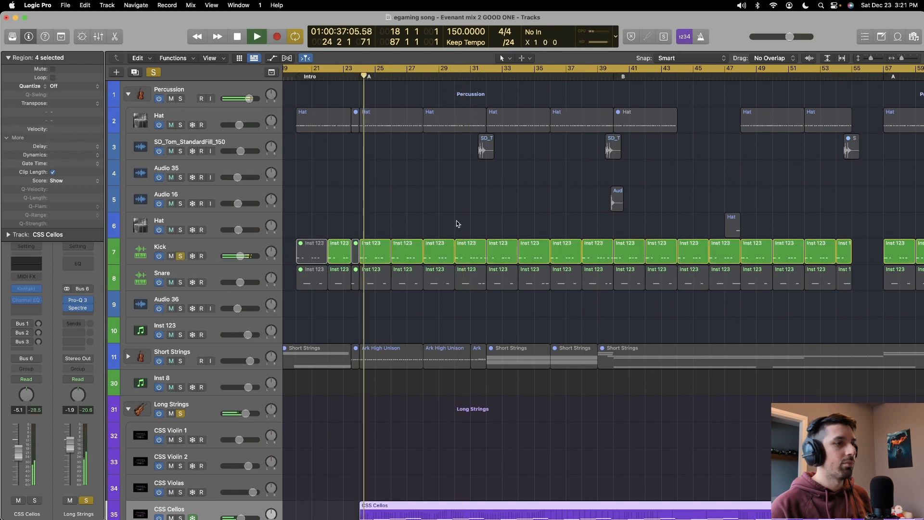
scroll(456, 221, "down", 4)
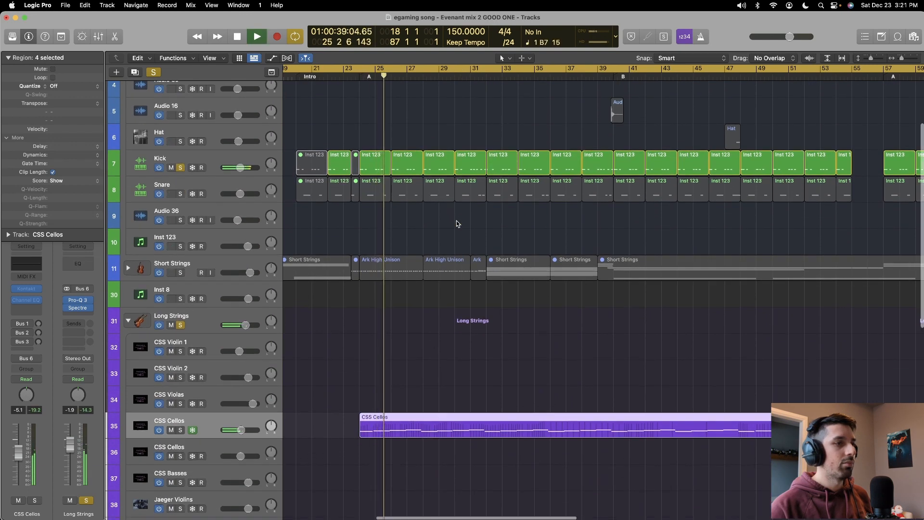
scroll(456, 220, "down", 1)
scroll(457, 223, "down", 3)
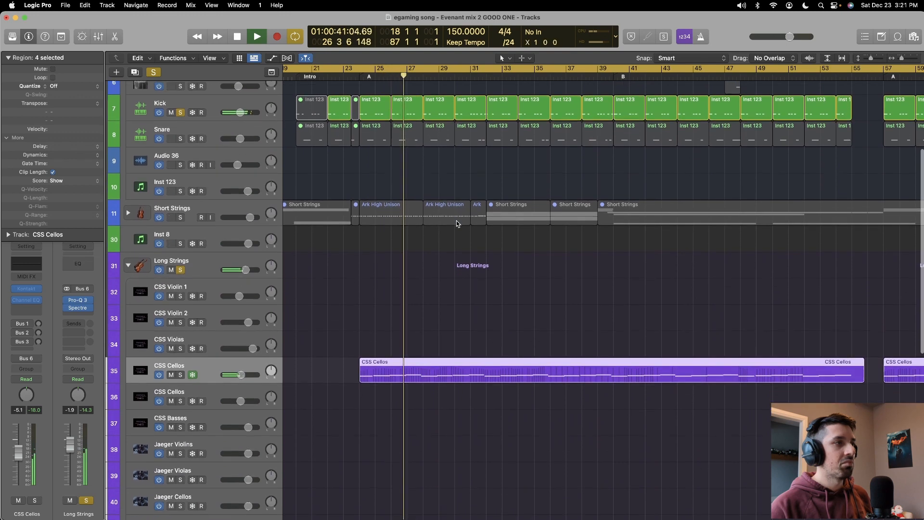
key("space")
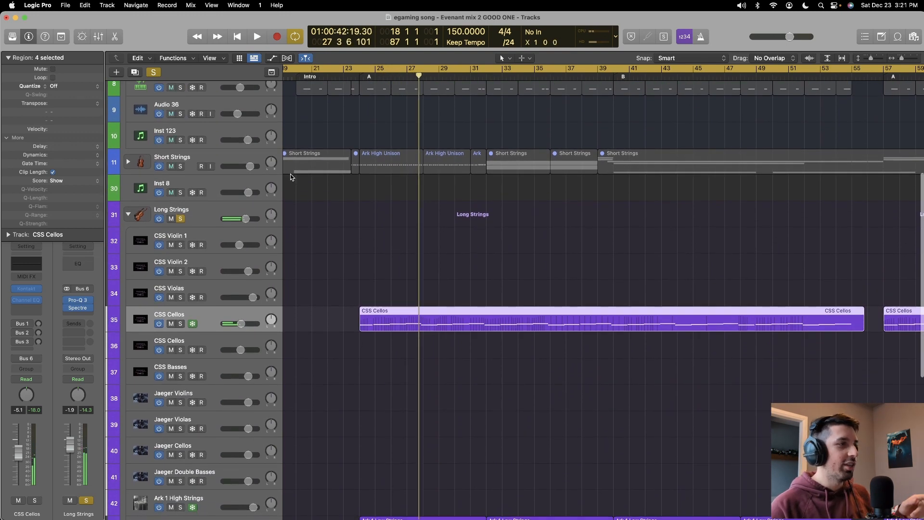
- Remove the solo from the Long Strings stack and collapse the stack
scroll(250, 202, "down", 8)
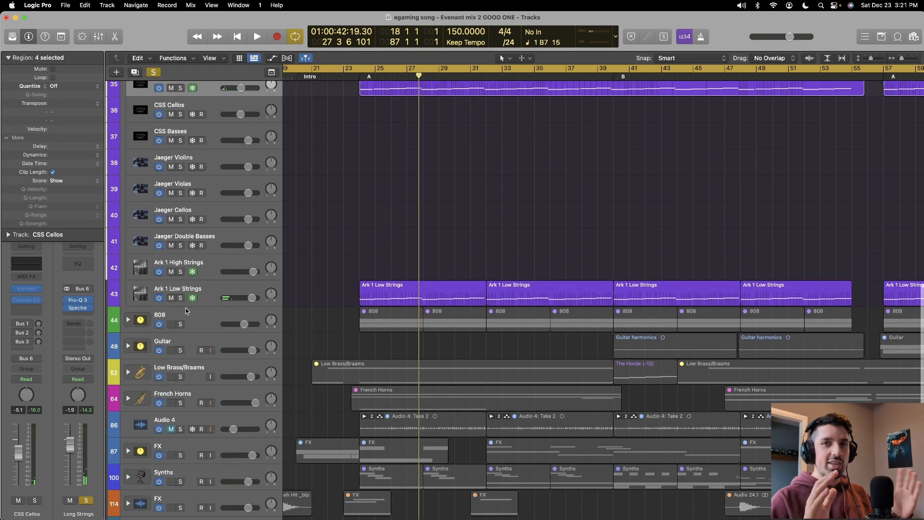
scroll(208, 248, "up", 3)
scroll(209, 248, "up", 1)
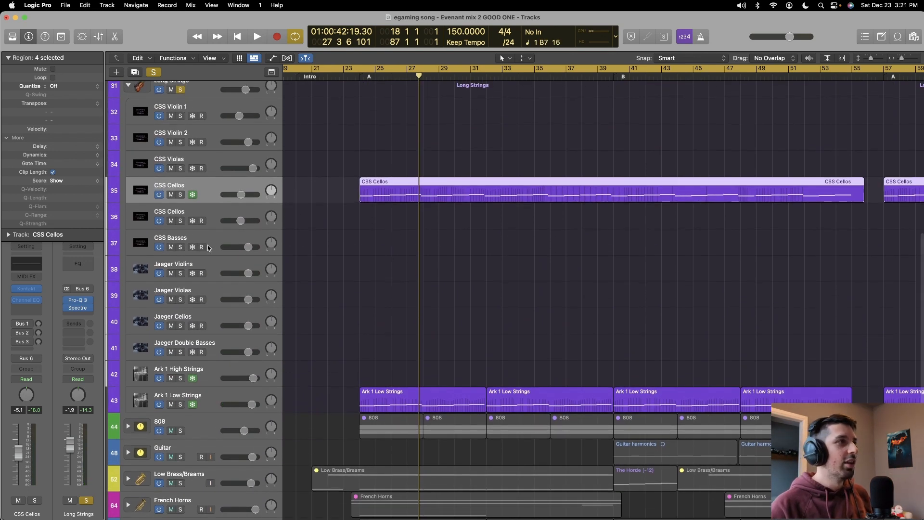
left_click(181, 89)
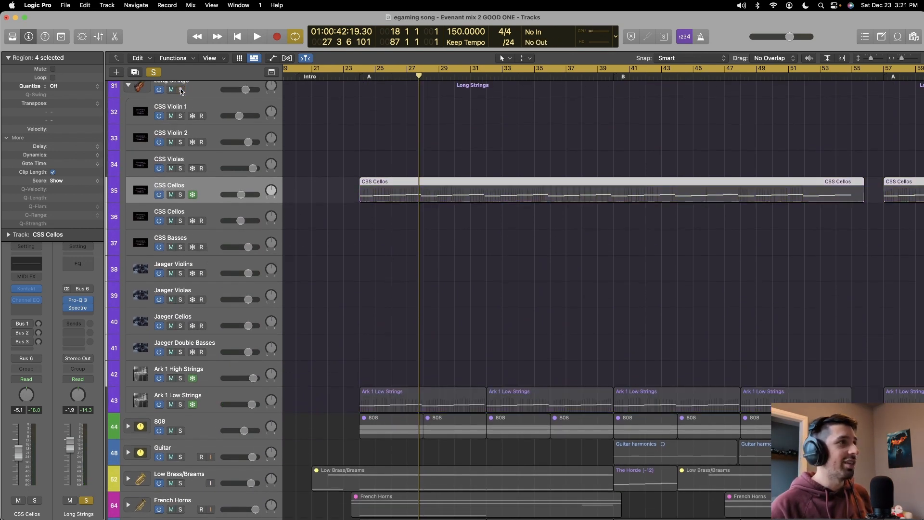
left_click(128, 87)
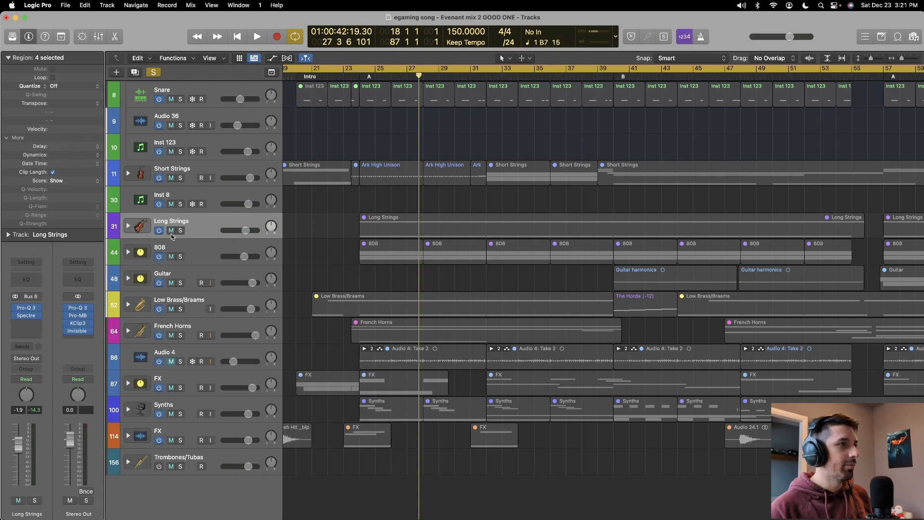
- Expand the 808 stack to show its Ark 1 Low Strings and 808 subtracks, and clear all remaining solos
left_click(197, 250)
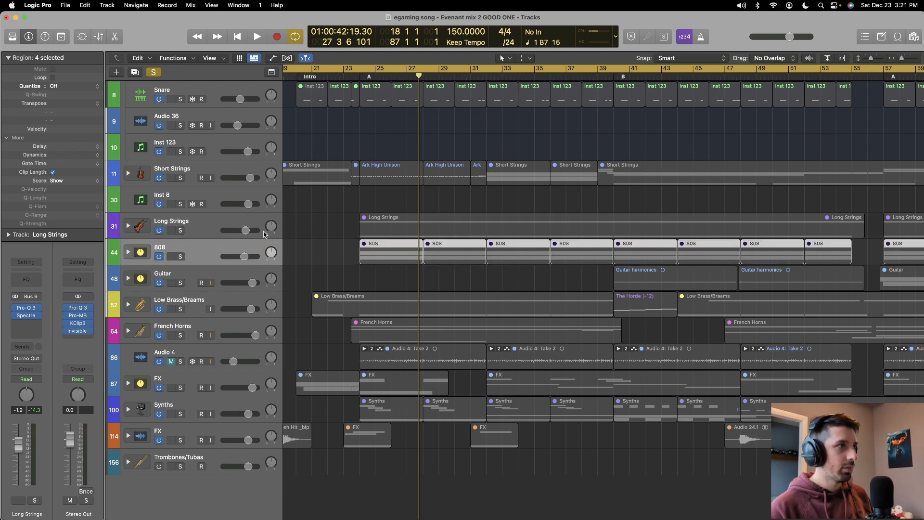
left_click(128, 252)
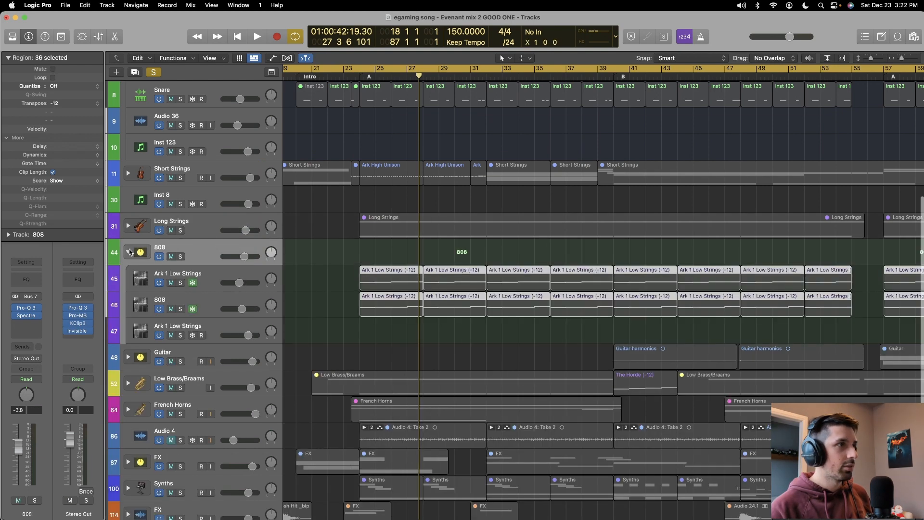
left_click(159, 74)
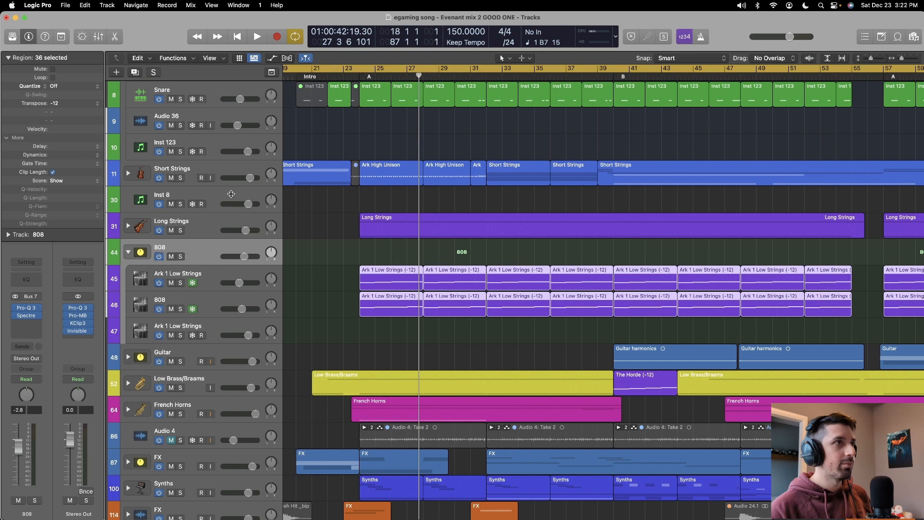
- Solo the 808 stack, play from bar 24, and add Long Strings to the solo, listening until about bar 31
left_click(180, 256)
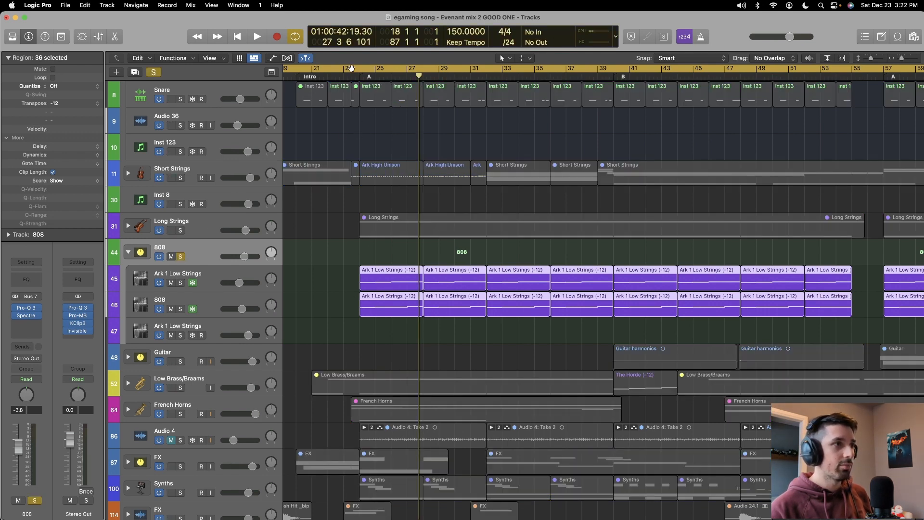
left_click(362, 71)
key("space")
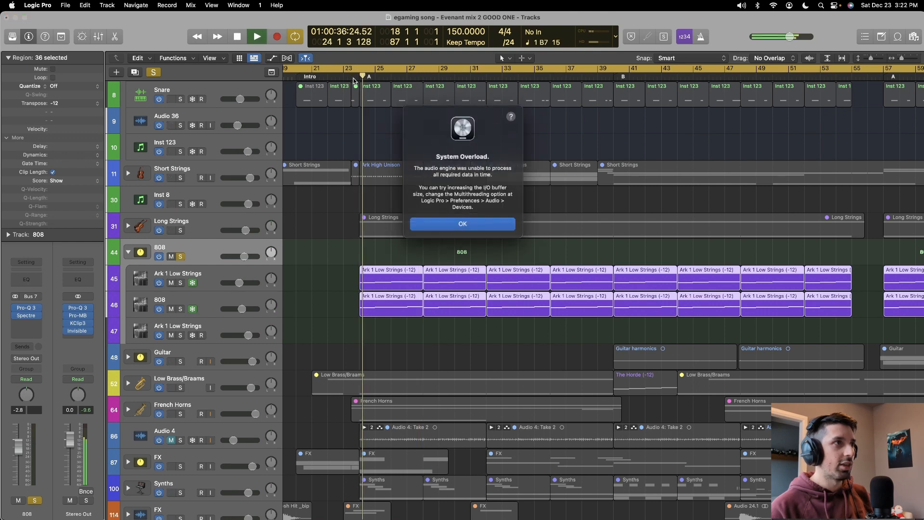
key("Return")
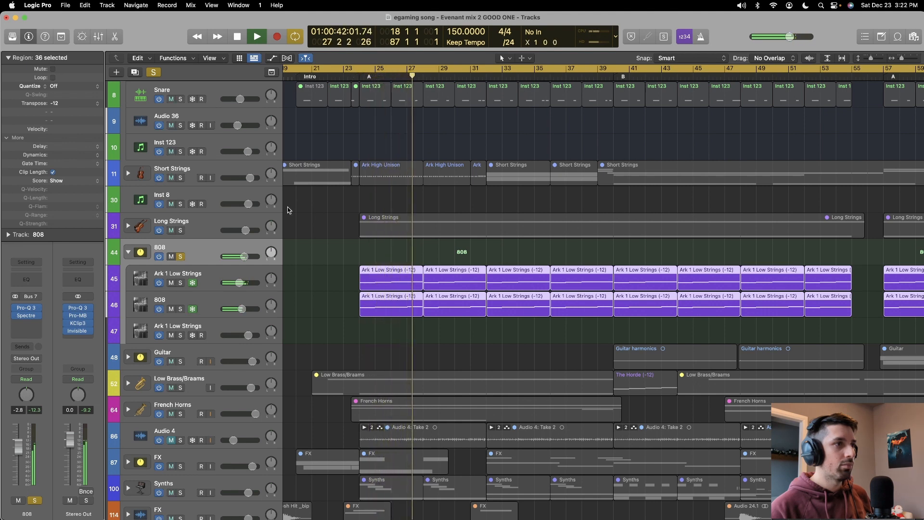
left_click(182, 231)
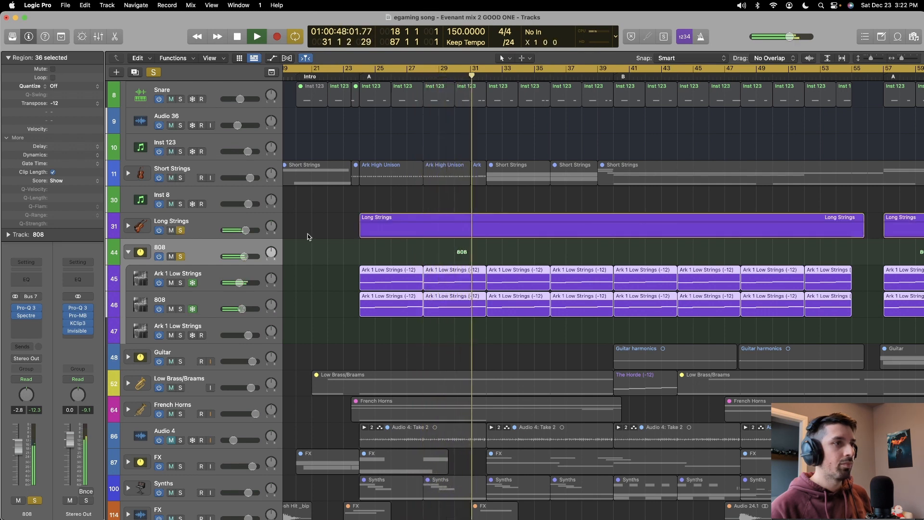
key("space")
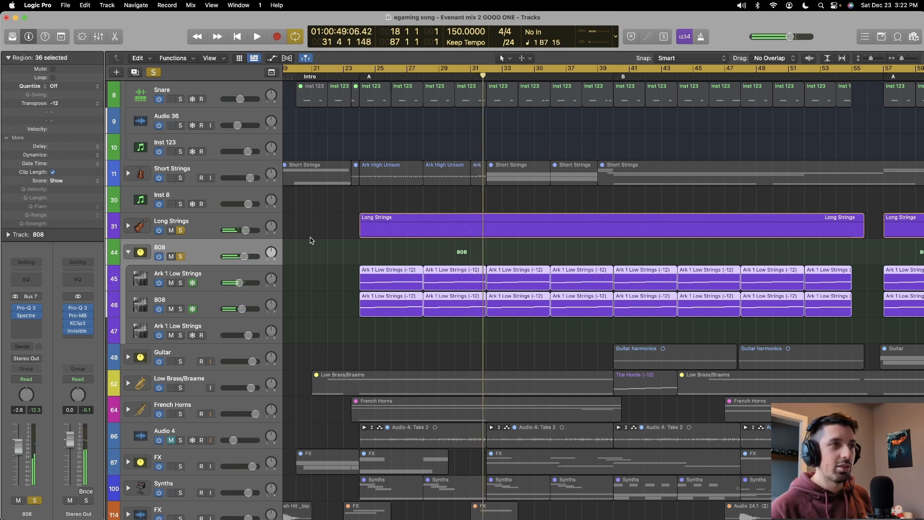
- Collapse the 808 stack and expand the Low Brass/Braams stack to show its subtracks
scroll(311, 240, "down", 1)
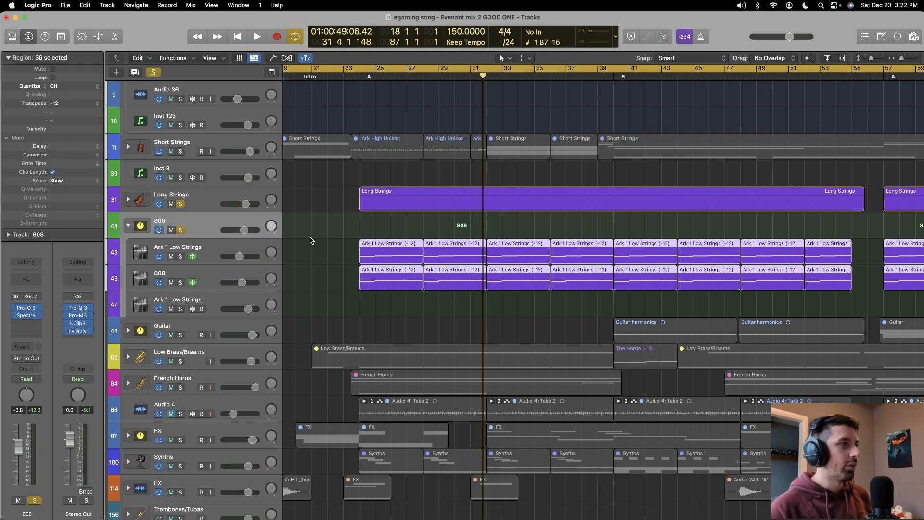
left_click(129, 225)
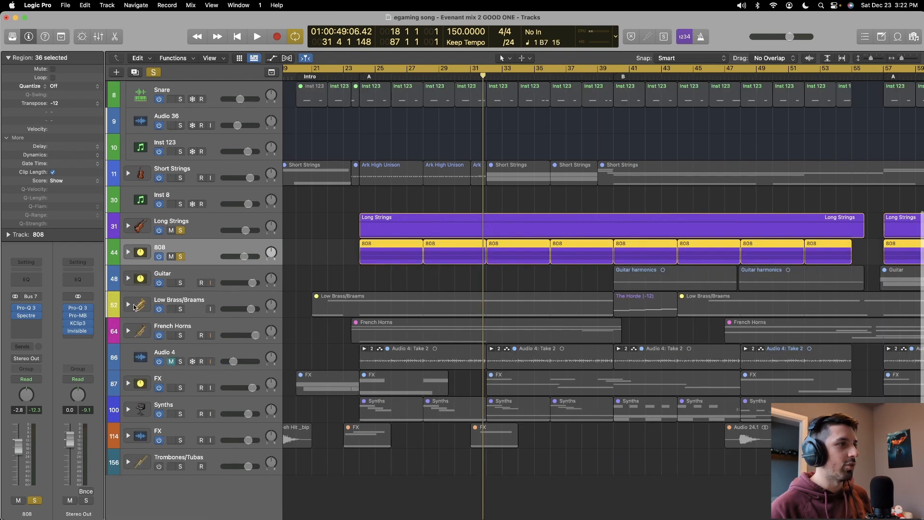
left_click(128, 305)
scroll(324, 287, "down", 2)
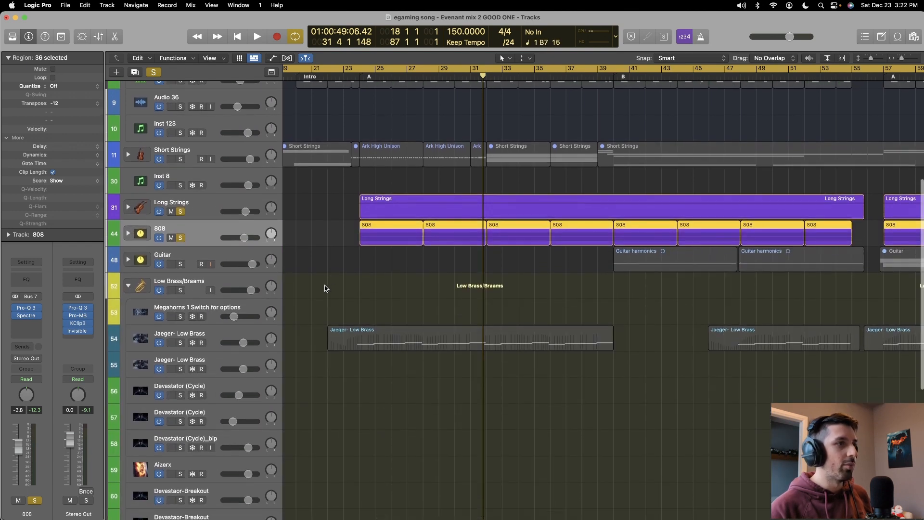
- Solo the Low Brass/Braams stack, remove the Long Strings and 808 solos during playback, and listen until about bar 28
left_click(180, 291)
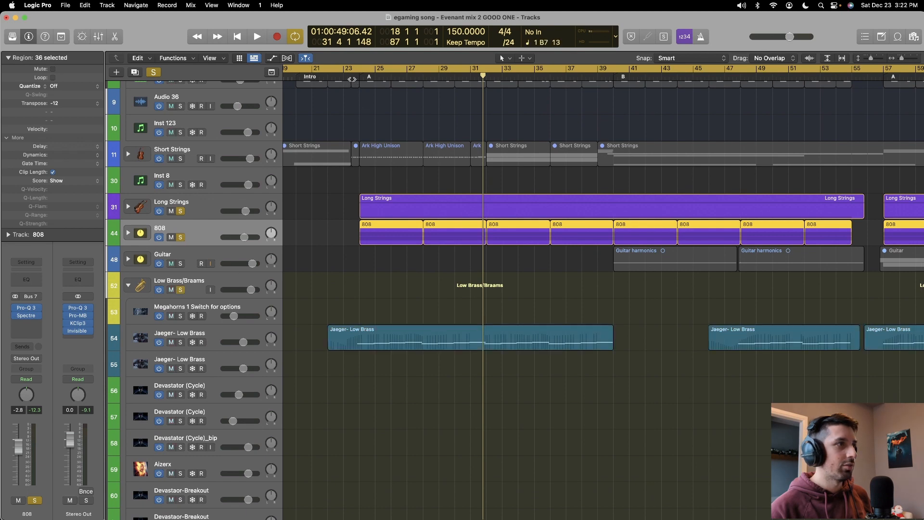
key("space")
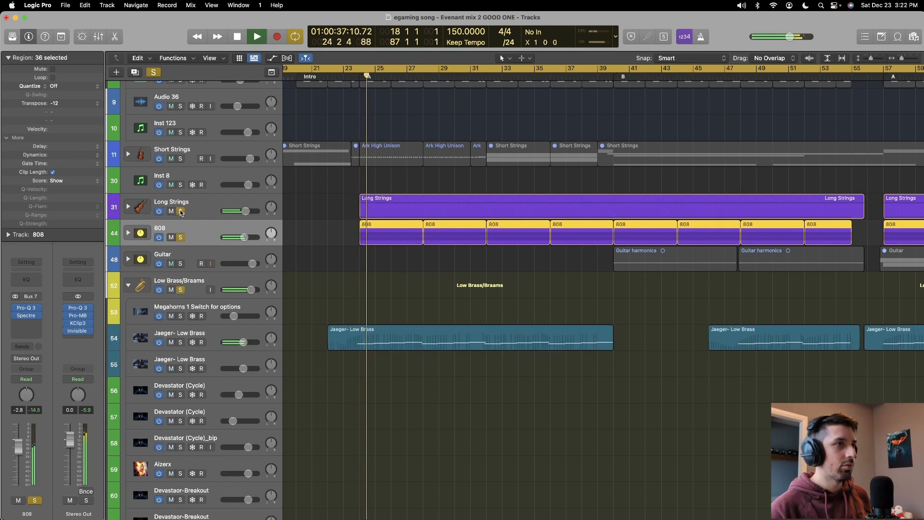
left_click_drag(181, 212, 181, 237)
scroll(259, 270, "down", 2)
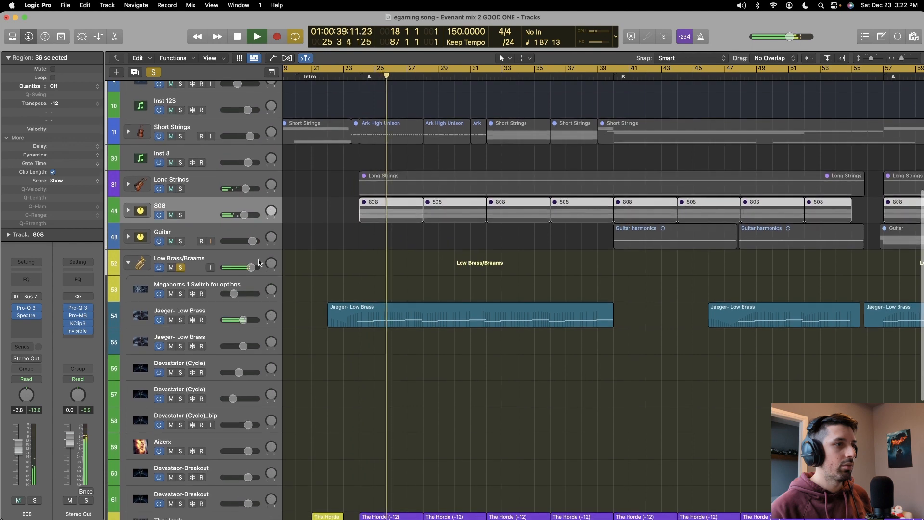
scroll(252, 250, "down", 5)
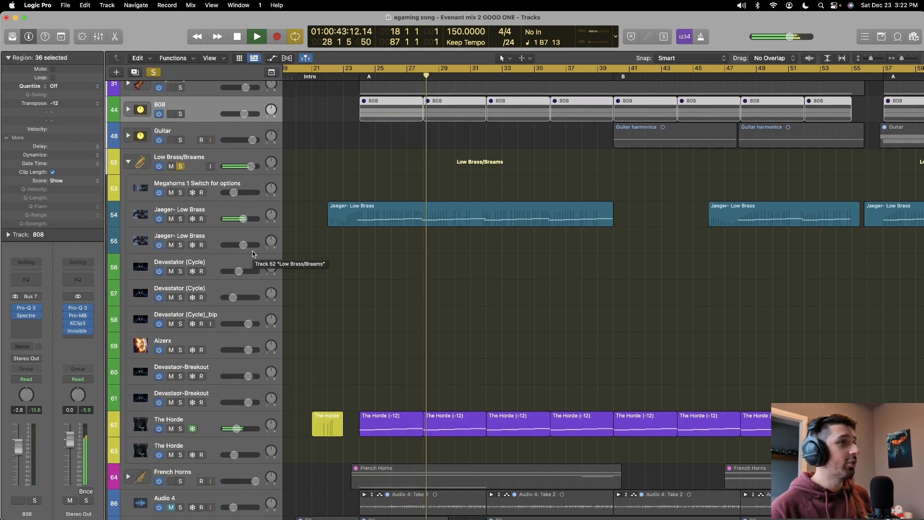
key("space")
- Select the first Jaeger- Low Brass region, and solo The Horde track in place of the Low Brass/Braams stack
left_click(396, 215)
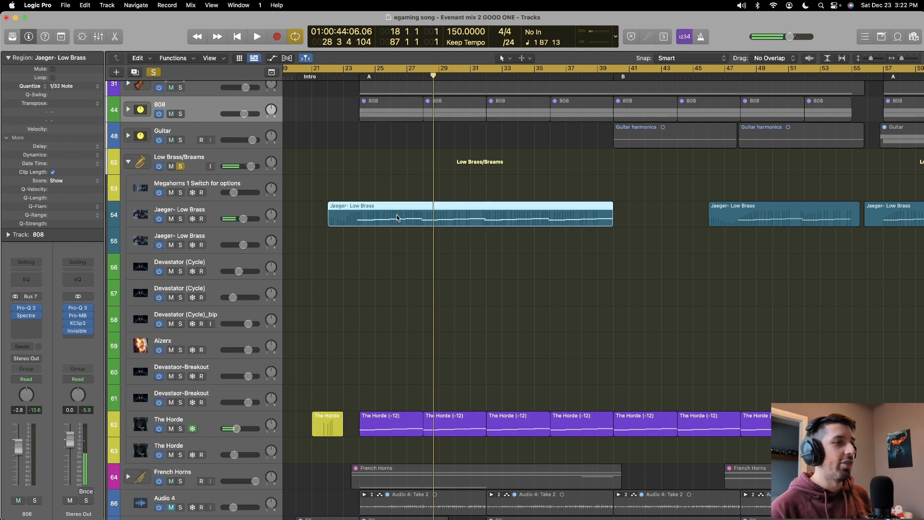
scroll(391, 320, "down", 3)
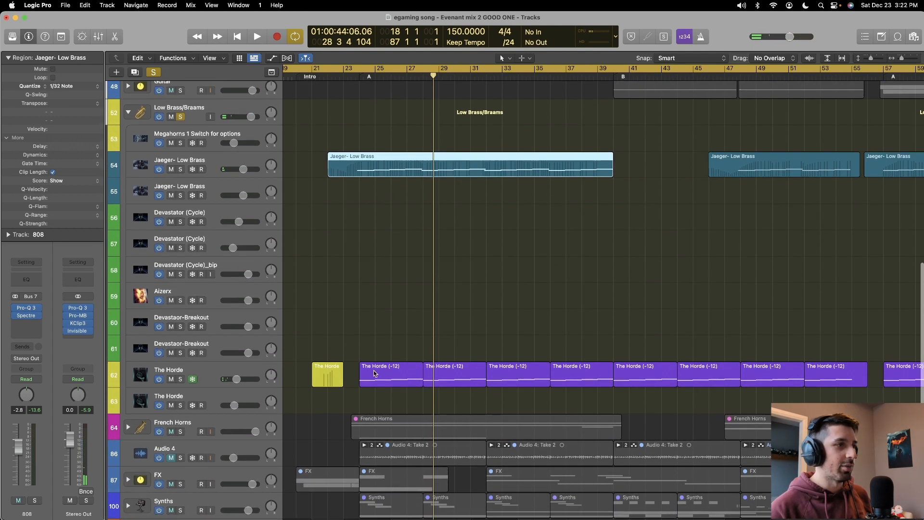
left_click(210, 365)
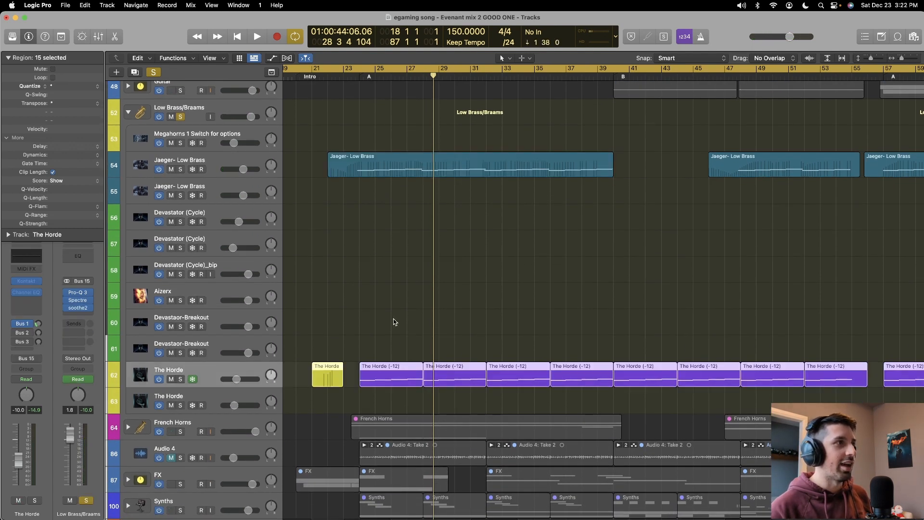
left_click(180, 379)
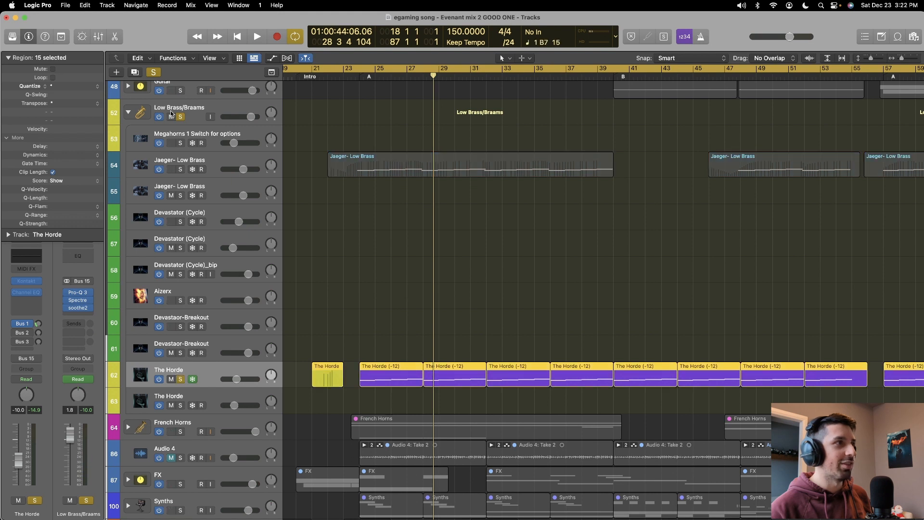
left_click(181, 117)
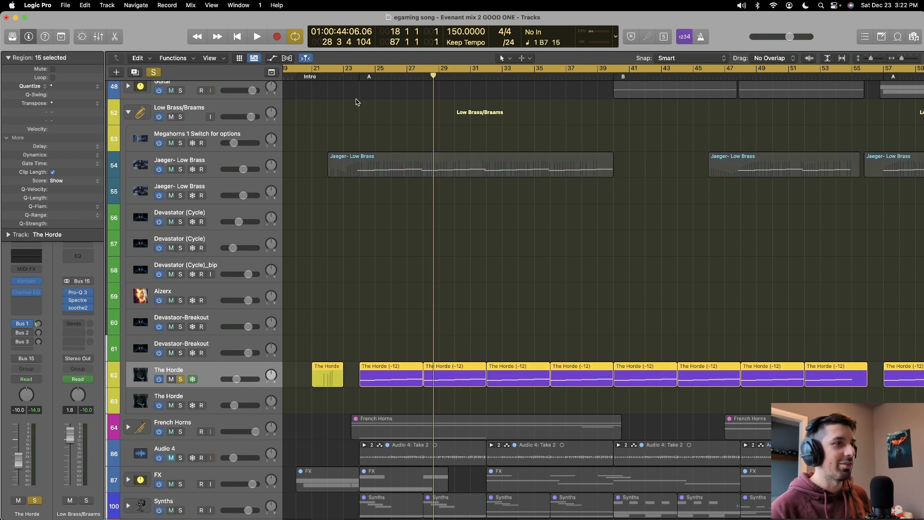
- Play The Horde on its own from just before section A and stop near bar 28
left_click(352, 79)
key("space")
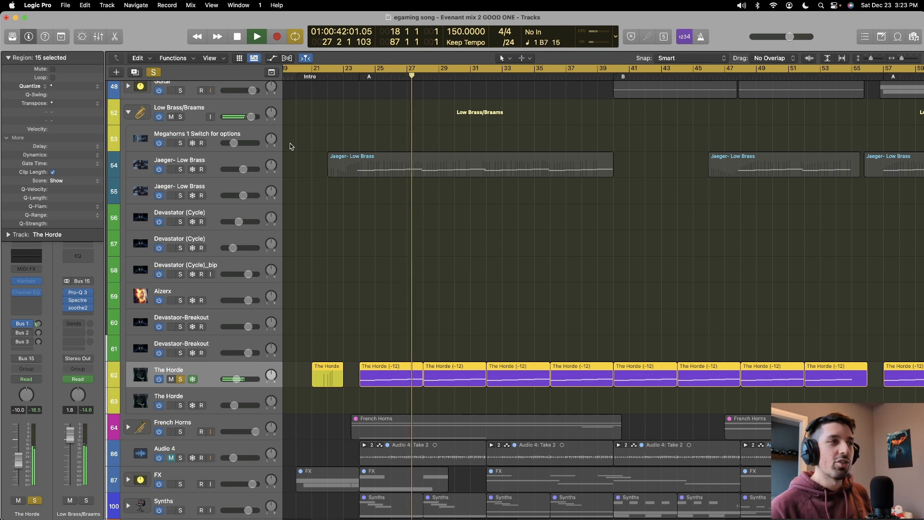
key("space")
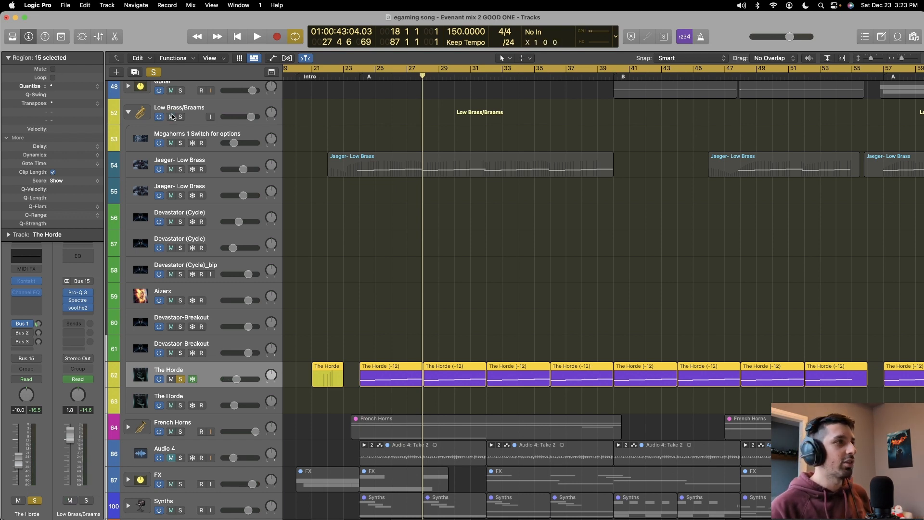
- Collapse the Low Brass/Braams stack and the Percussion stack
scroll(173, 117, "up", 3)
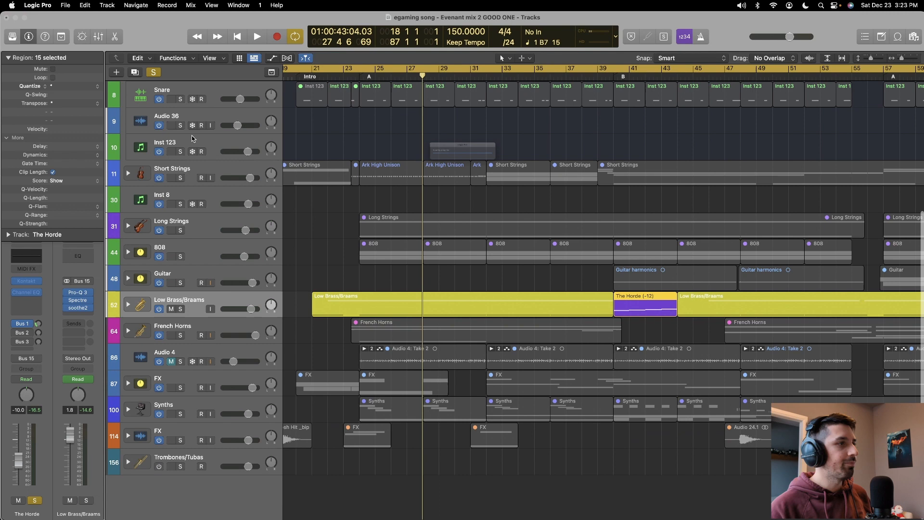
left_click(129, 146)
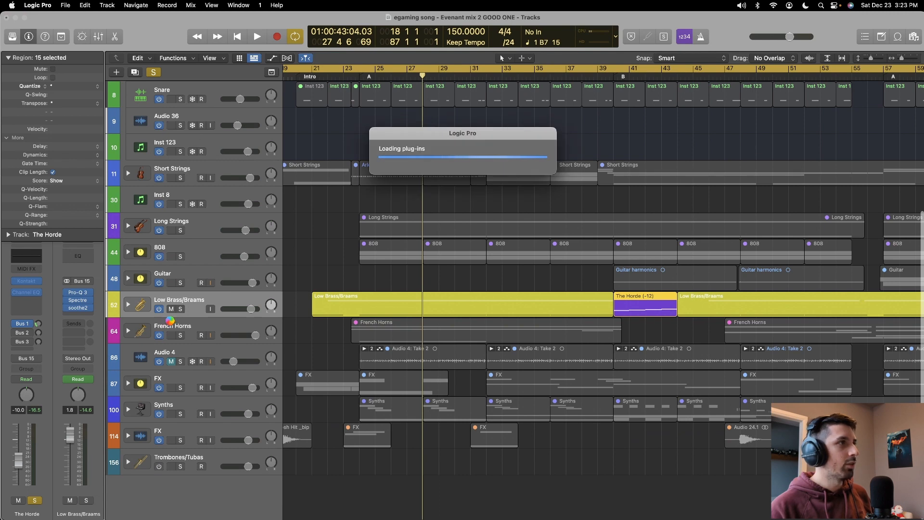
scroll(172, 105, "up", 3)
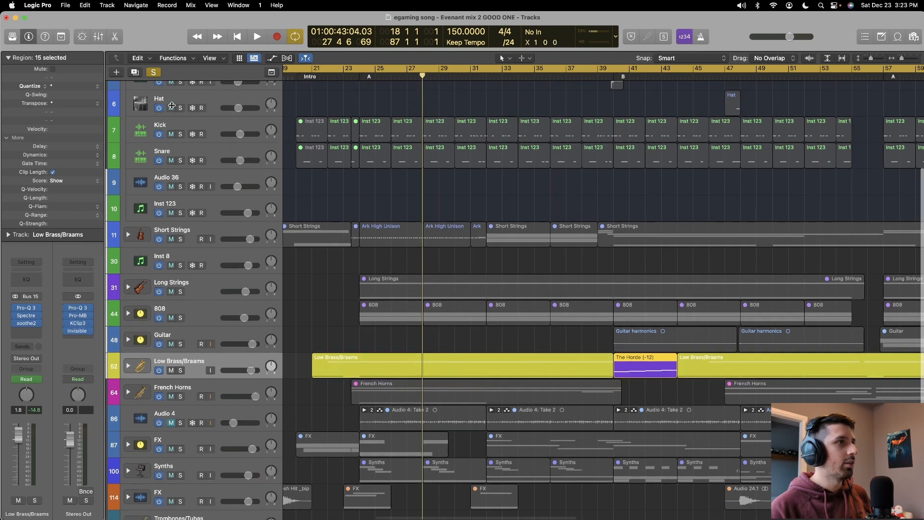
scroll(211, 179, "up", 1)
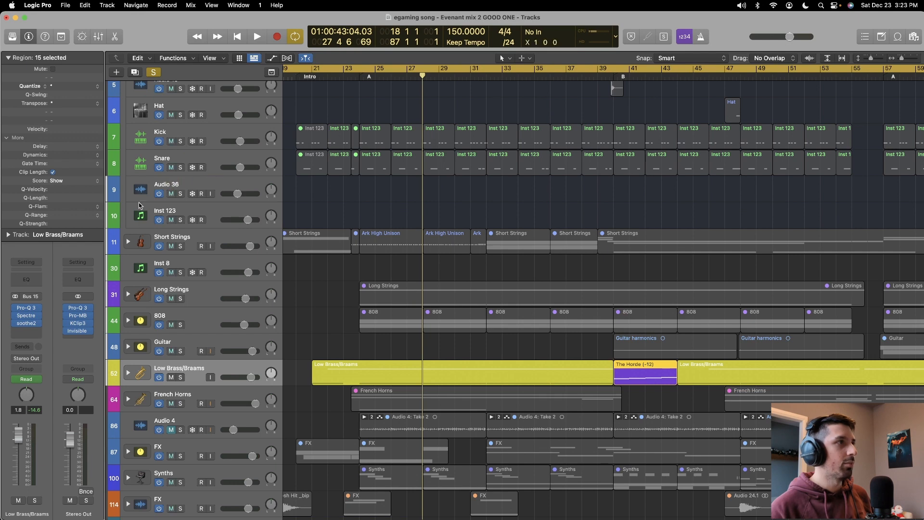
scroll(139, 205, "up", 5)
left_click(129, 95)
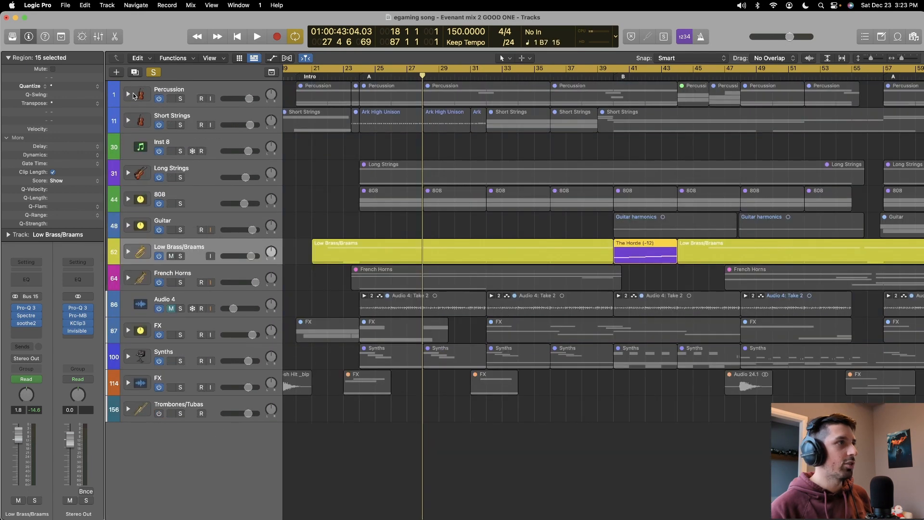
- Solo Percussion, Short Strings, Long Strings, 808 and Low Brass/Braams together and listen from just before section A until about bar 30
left_click(181, 99)
left_click(180, 125)
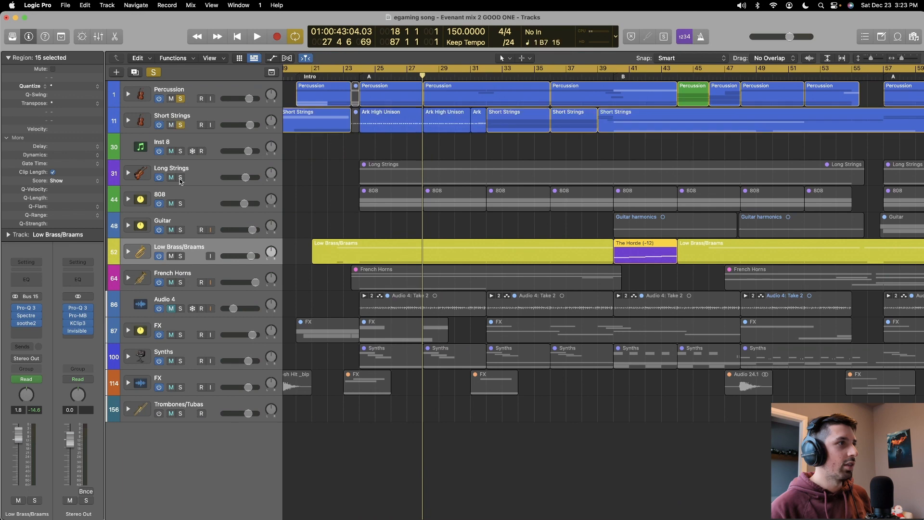
left_click(181, 178)
left_click(180, 204)
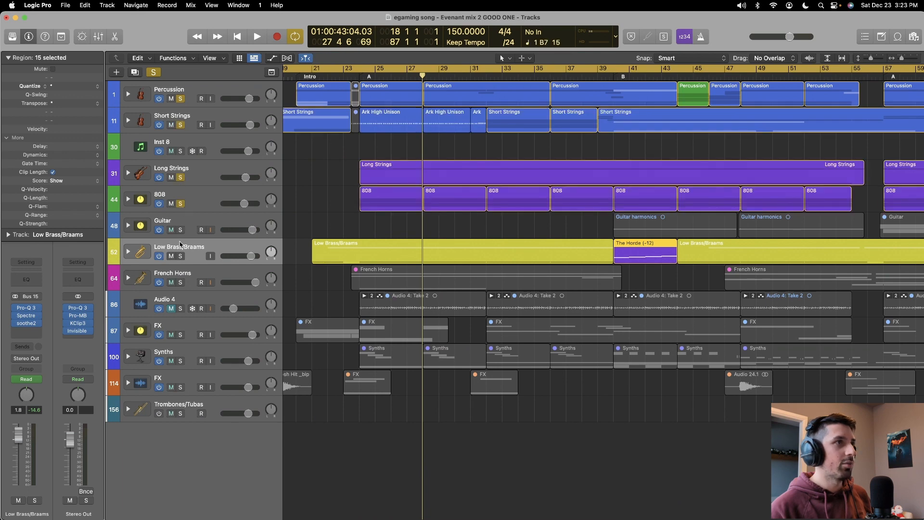
left_click(357, 78)
key("space")
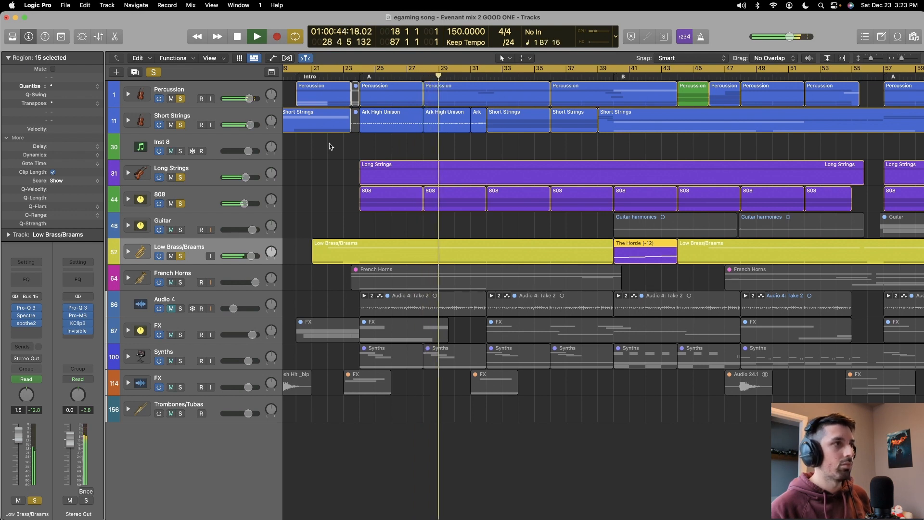
key("space")
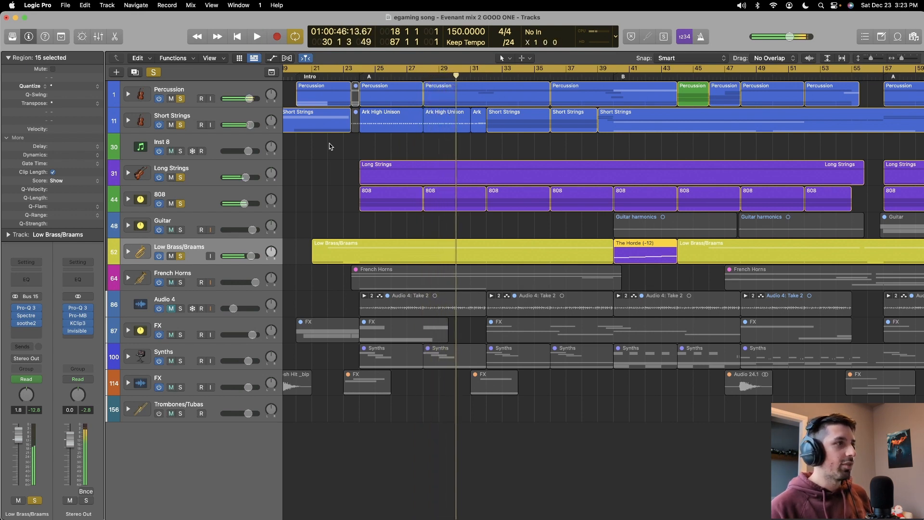
- Expand the blue FX stack below Audio 4 to show its crash, impact and reverse subtracks, and clear all solos
scroll(299, 199, "down", 1)
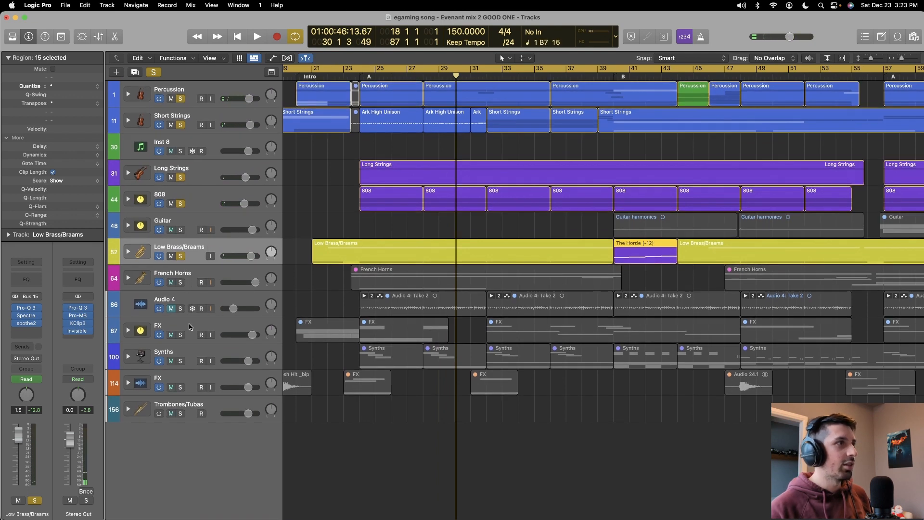
left_click(128, 331)
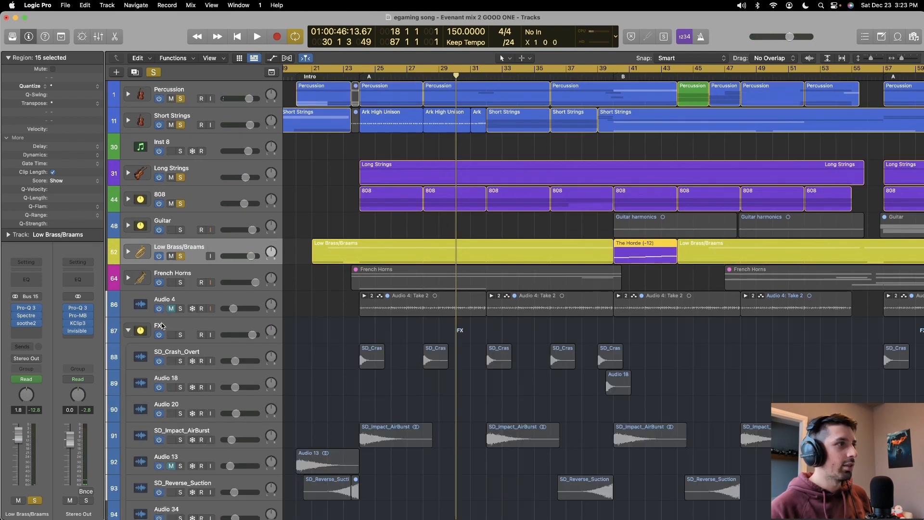
left_click(153, 72)
scroll(265, 247, "down", 4)
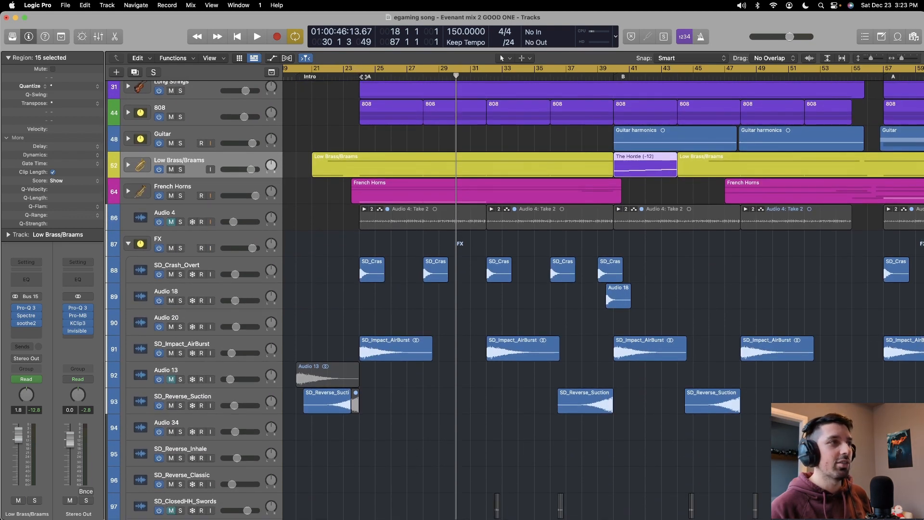
- Solo the FX stack while playing from just before section A, skipping ahead to its later hits, and stop near bar 40
double_click(352, 77)
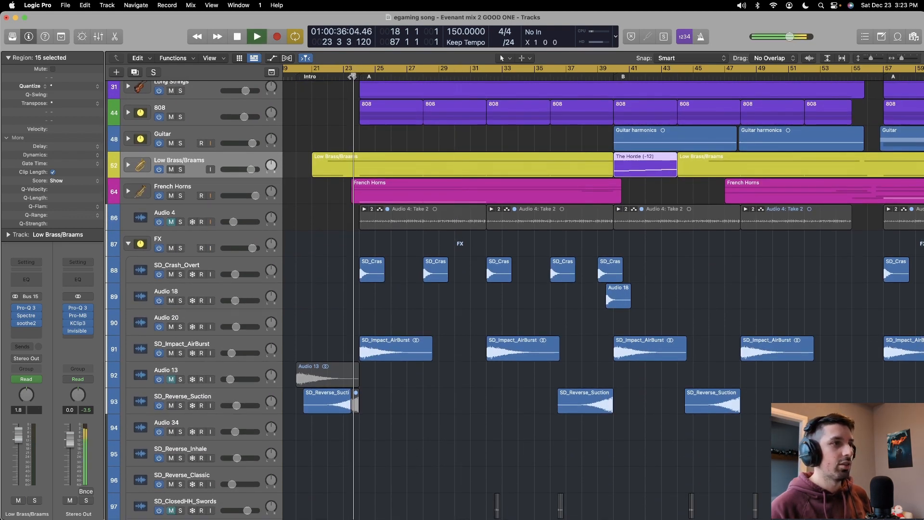
left_click(180, 248)
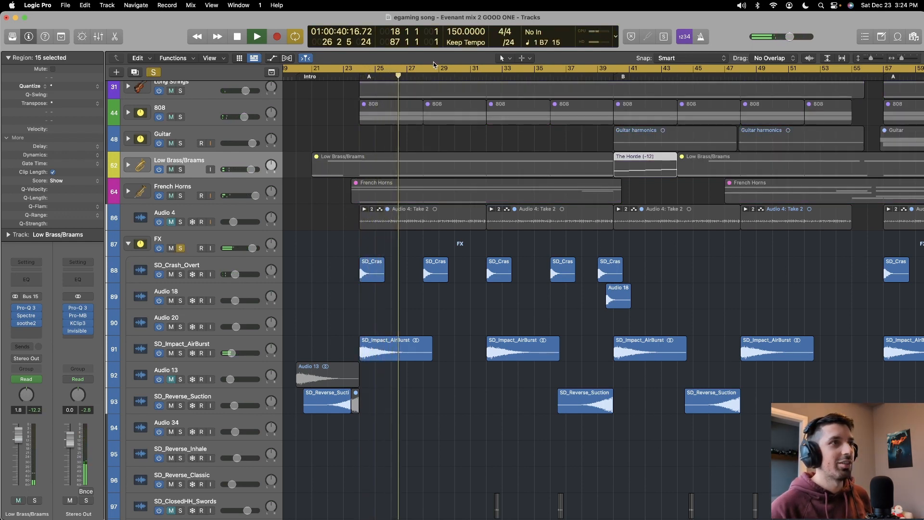
left_click(418, 76)
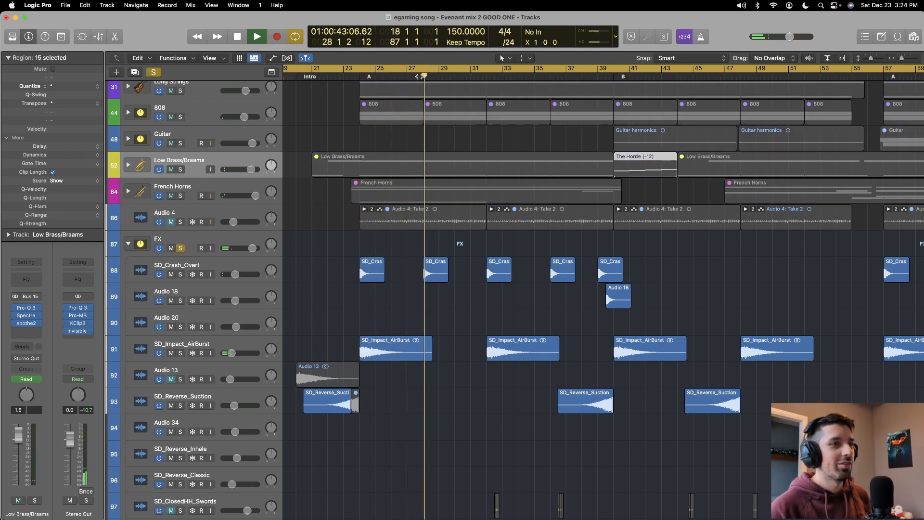
left_click(482, 76)
scroll(541, 163, "down", 1)
scroll(541, 162, "down", 3)
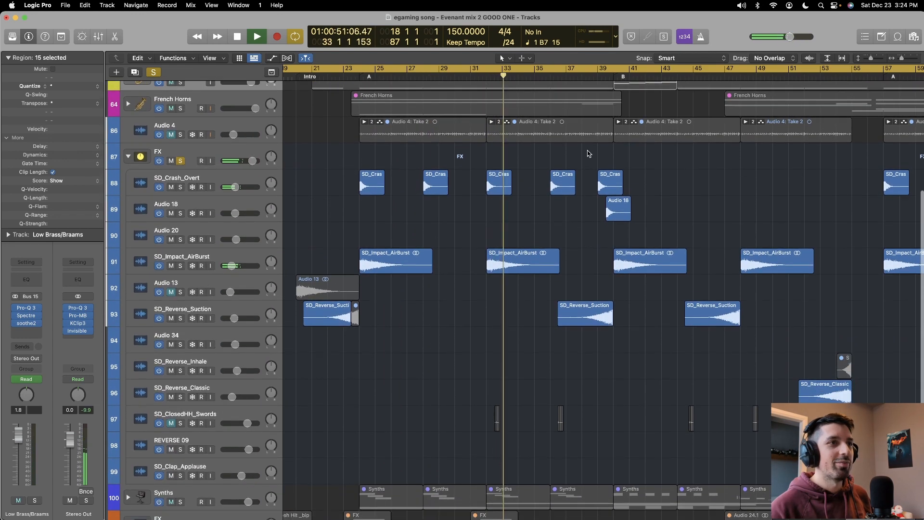
left_click(586, 77)
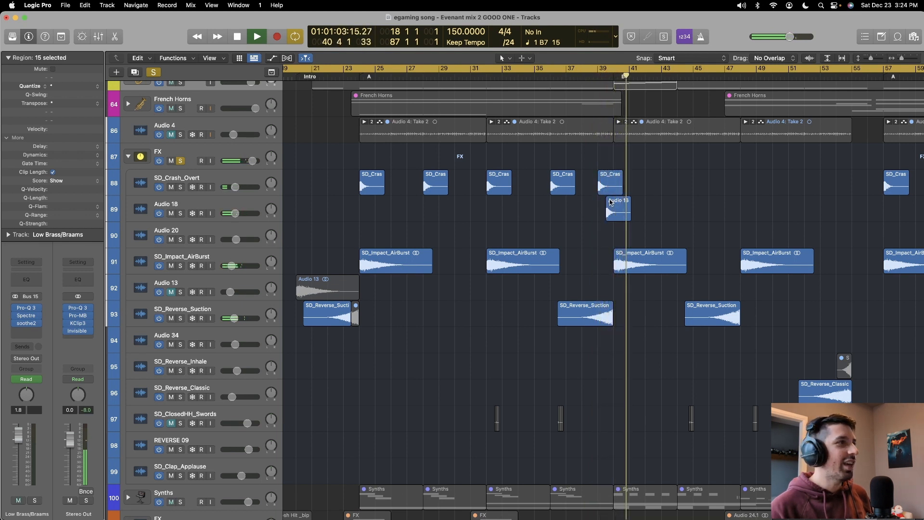
key("space")
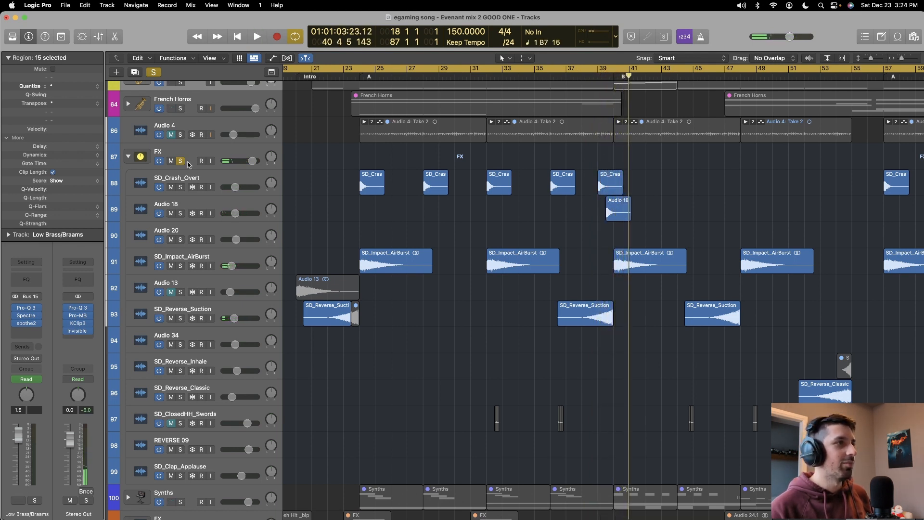
- Unsolo and collapse the FX stack, and expand the Synths stack to show its Serum, Alarm, Low Synth and Omnisphere subtracks
left_click(179, 162)
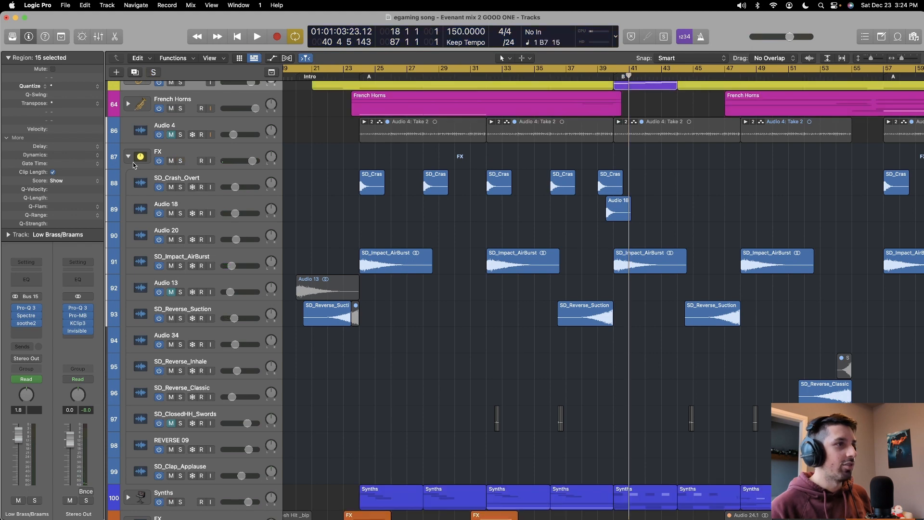
left_click(128, 158)
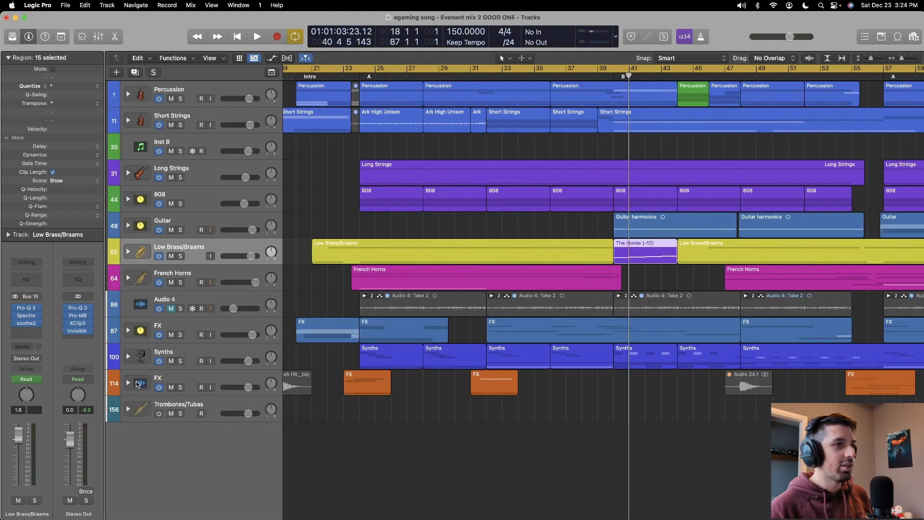
left_click(128, 356)
scroll(332, 194, "down", 10)
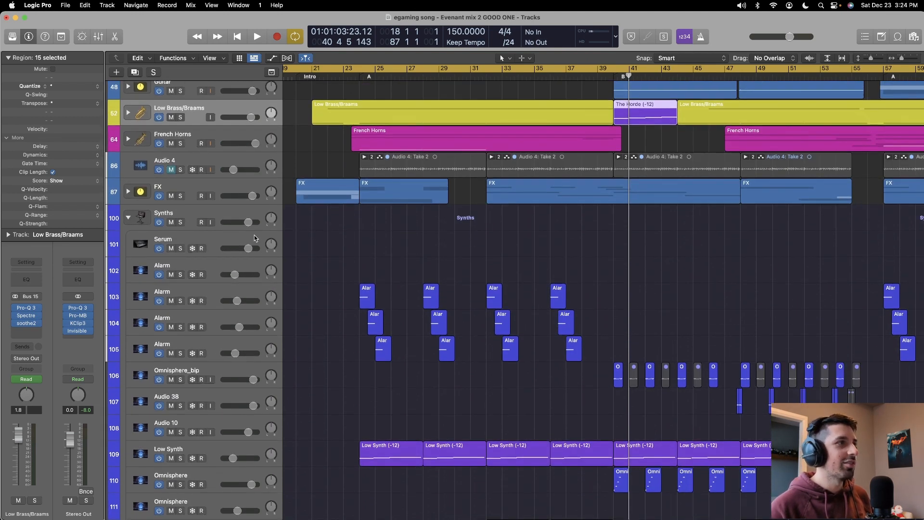
- Solo the Synths stack while playing from just before section A, select the Low Synth track, then stop near bar 31 and unsolo the stack
double_click(332, 74)
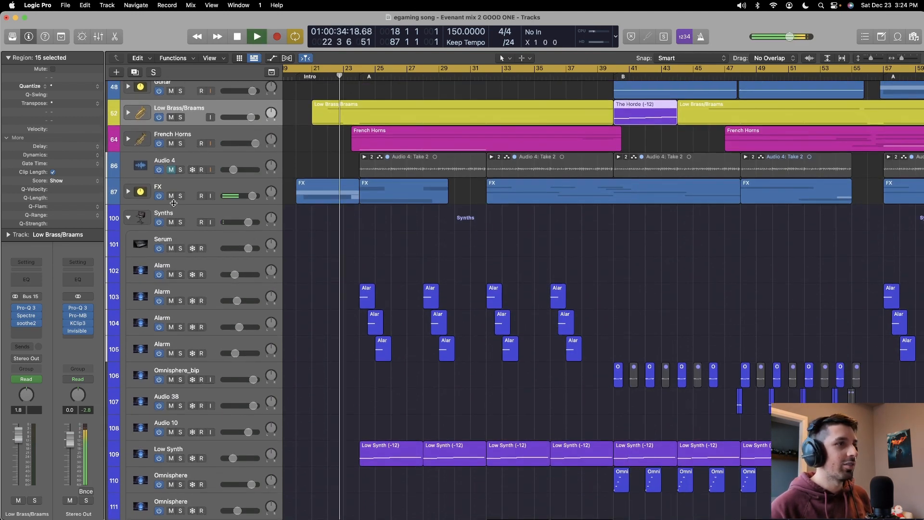
left_click(180, 222)
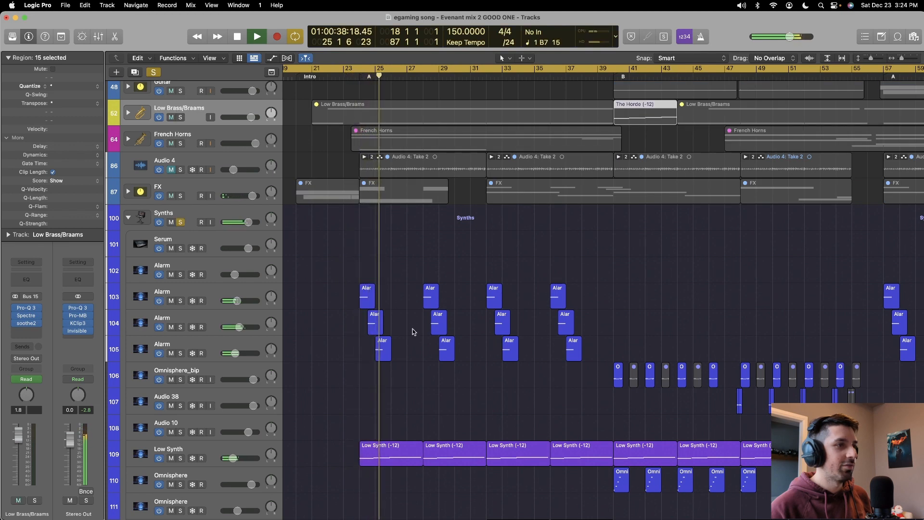
scroll(413, 330, "down", 3)
scroll(413, 332, "down", 4)
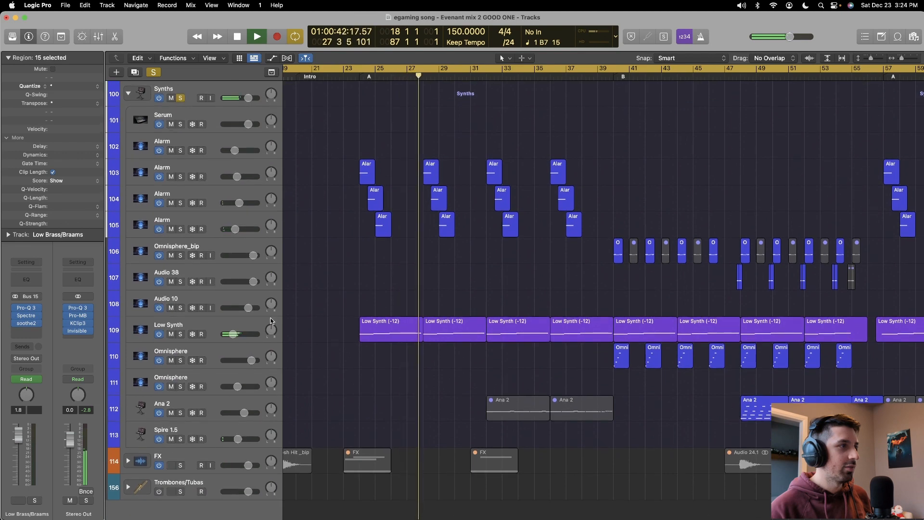
left_click(230, 327)
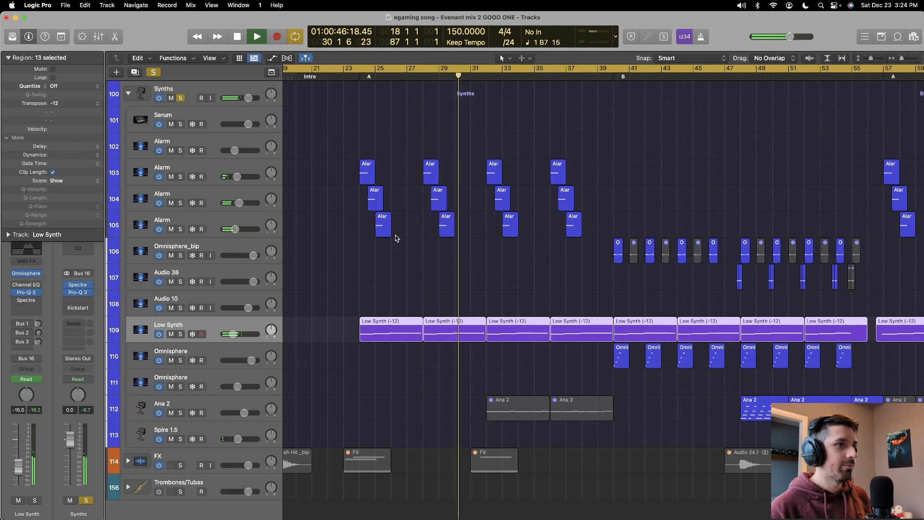
scroll(265, 195, "up", 4)
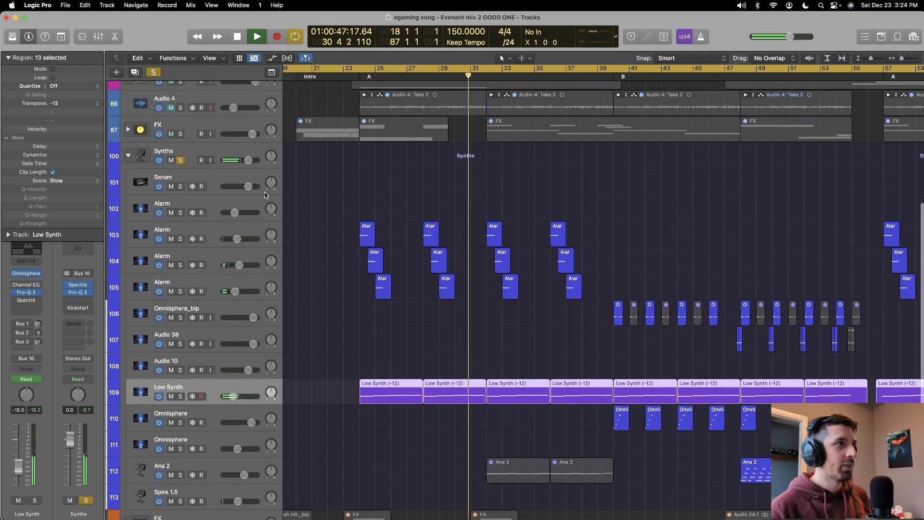
key("space")
left_click(182, 160)
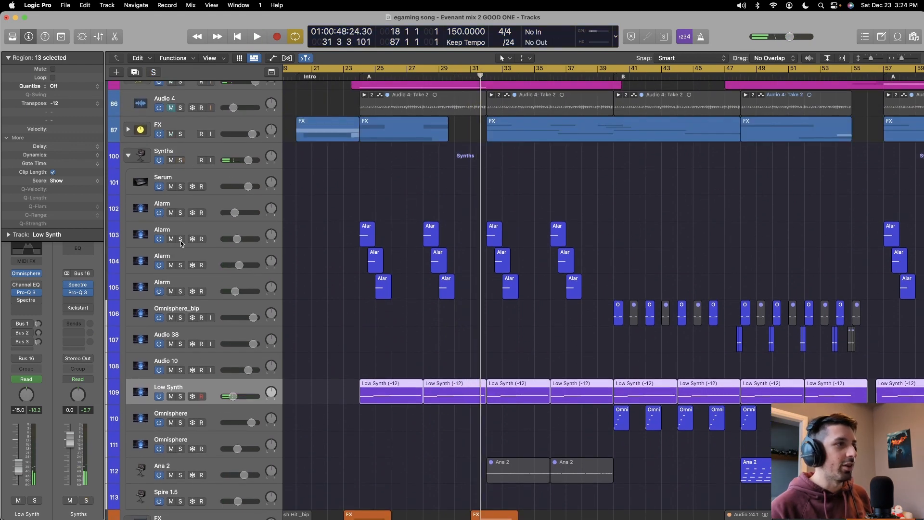
- Solo the three Alarm tracks that play in section A, and check the Filter plug-in on the middle one
left_click_drag(181, 241, 182, 285)
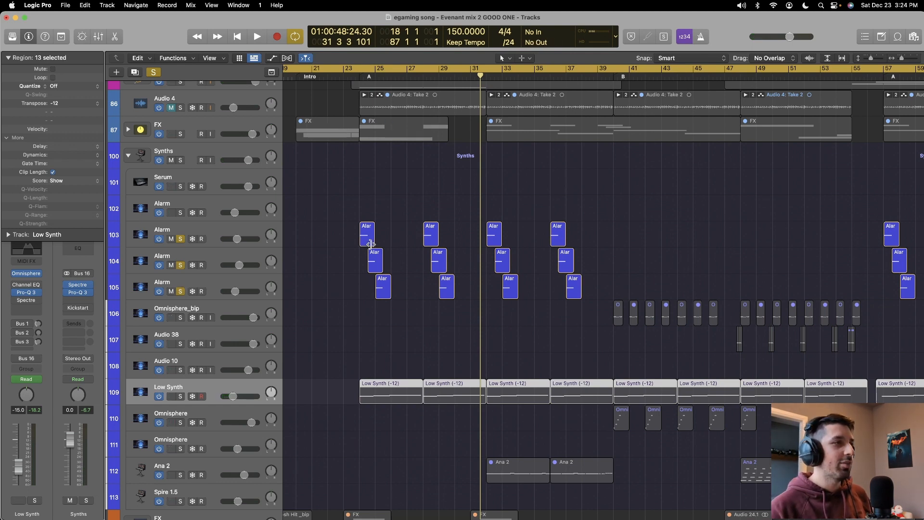
left_click(230, 256)
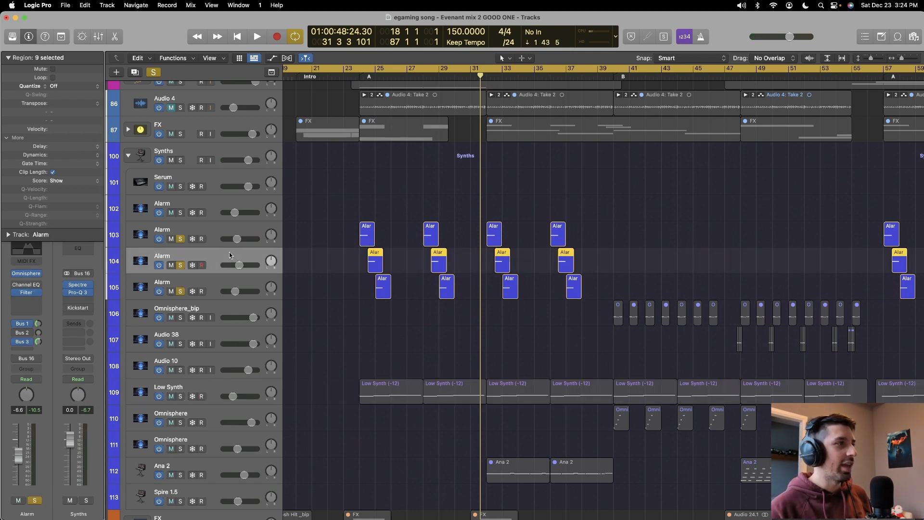
left_click(224, 286)
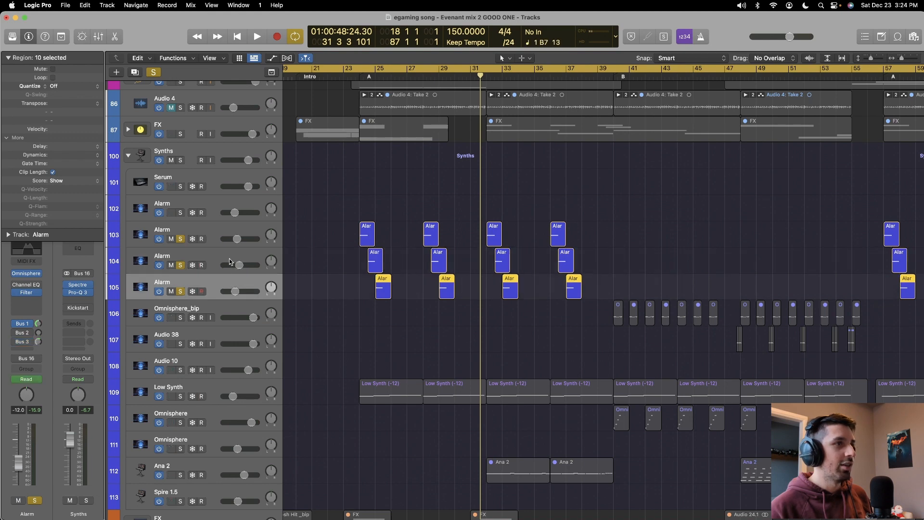
left_click(216, 261)
left_click(27, 295)
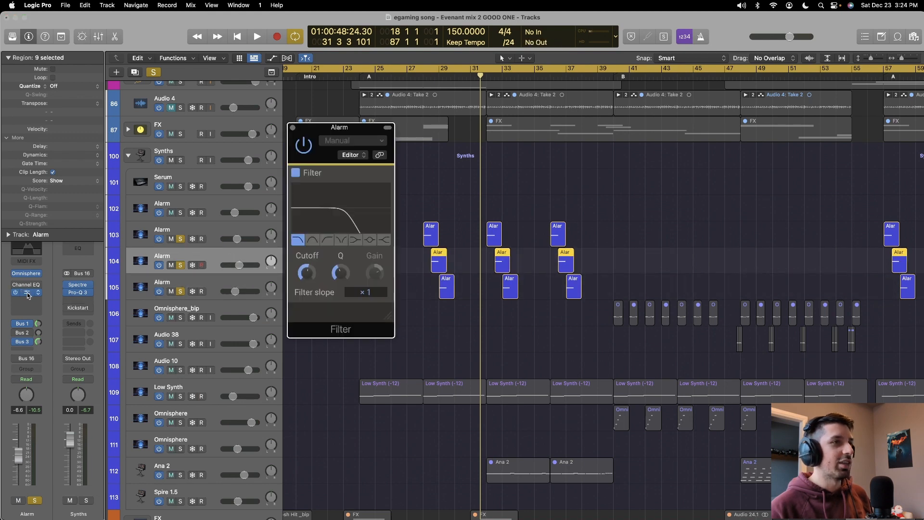
left_click(27, 296)
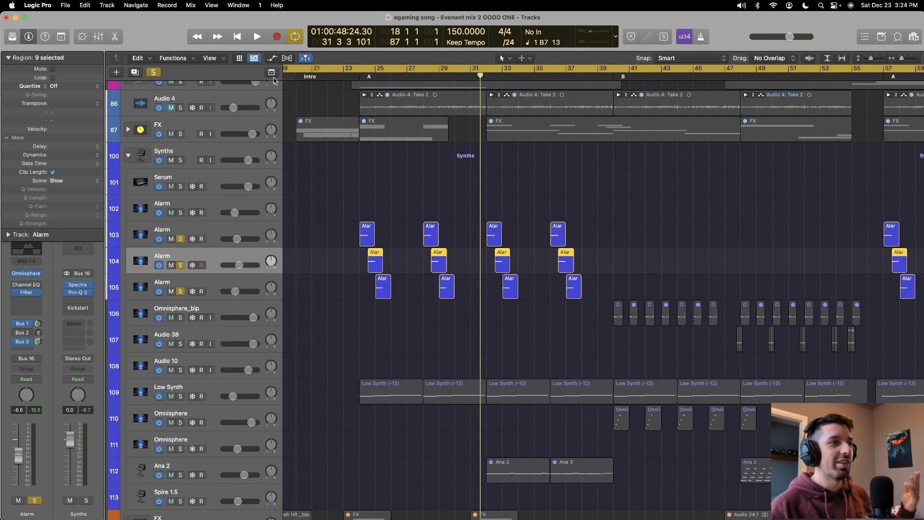
- Listen to the soloed Alarm tracks from just before section A to about bar 26, and collapse the Synths stack
left_click(353, 77)
key("space")
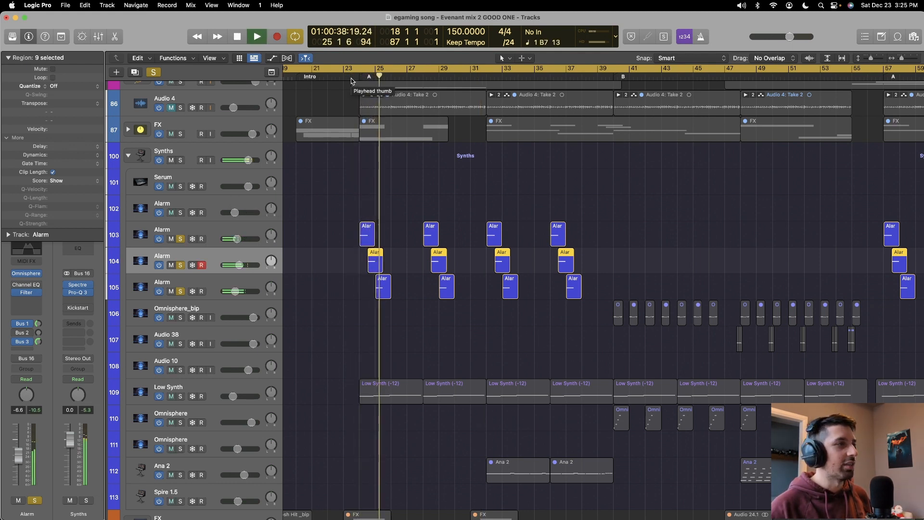
key("space")
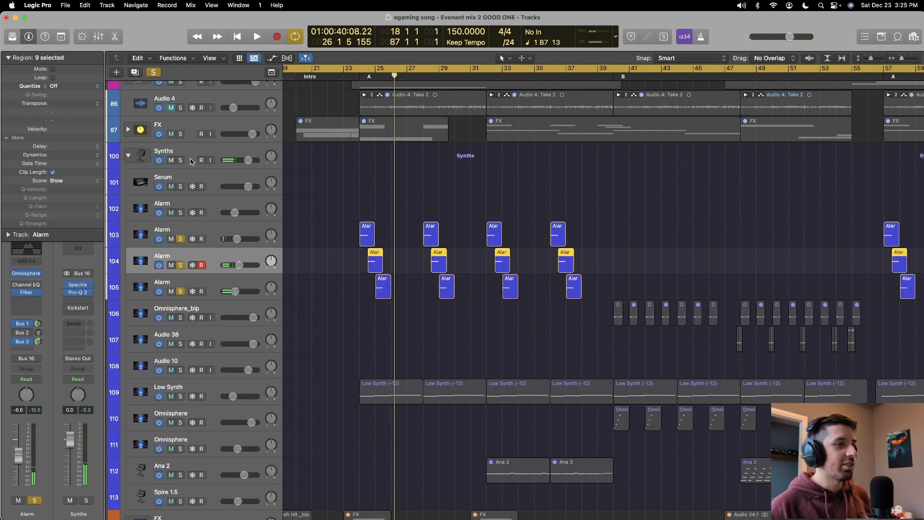
left_click(129, 156)
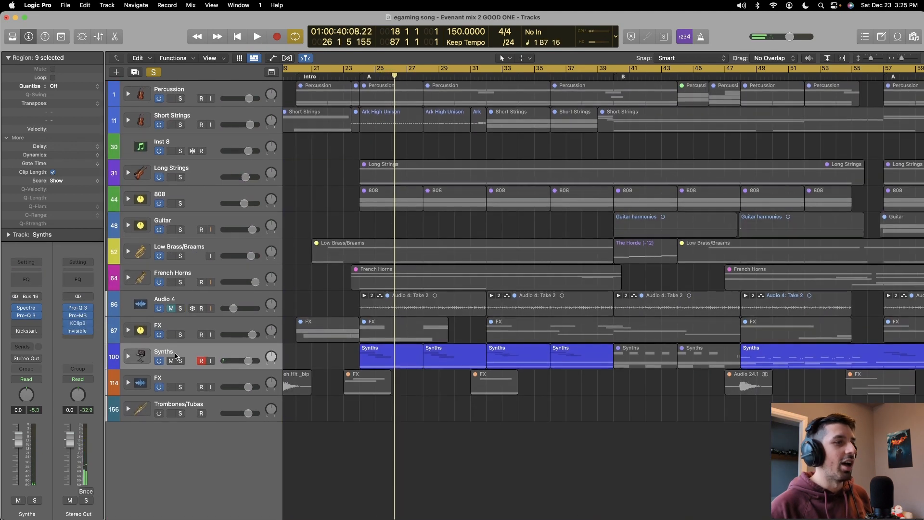
- Expand the orange FX stack below Synths to show its boom and woosh subtracks, clear the Alarm solos and solo this stack
left_click(129, 382)
scroll(224, 204, "down", 5)
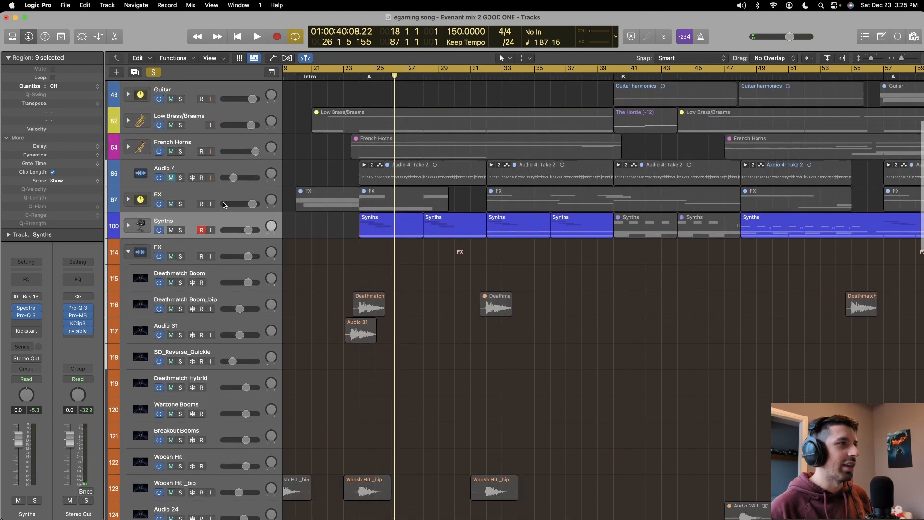
left_click(154, 73)
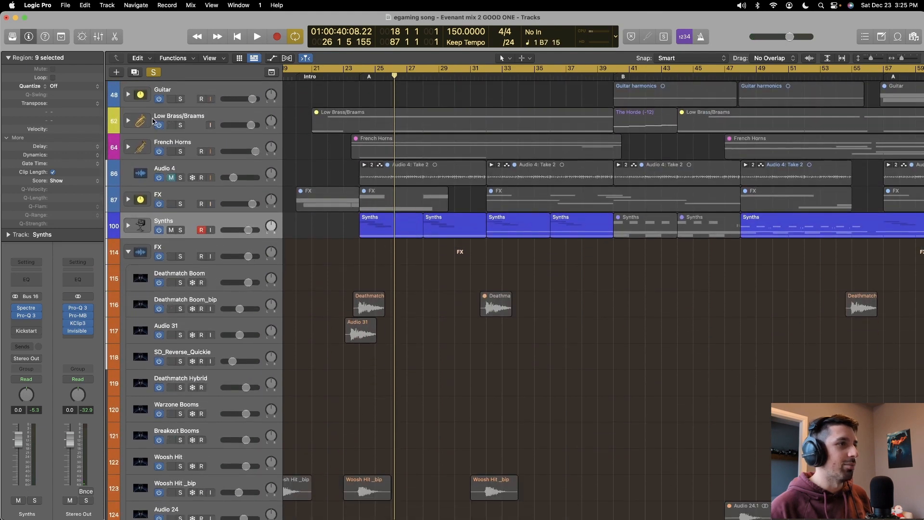
left_click(179, 258)
scroll(351, 63, "down", 2)
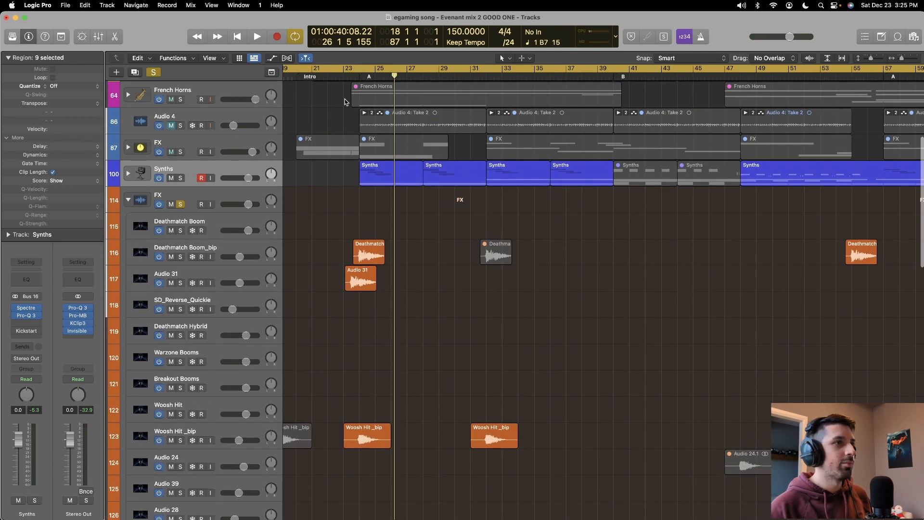
- Listen to the soloed orange FX stack from just before section A to about bar 27, collapsing the stack and unsoloing it
key("space")
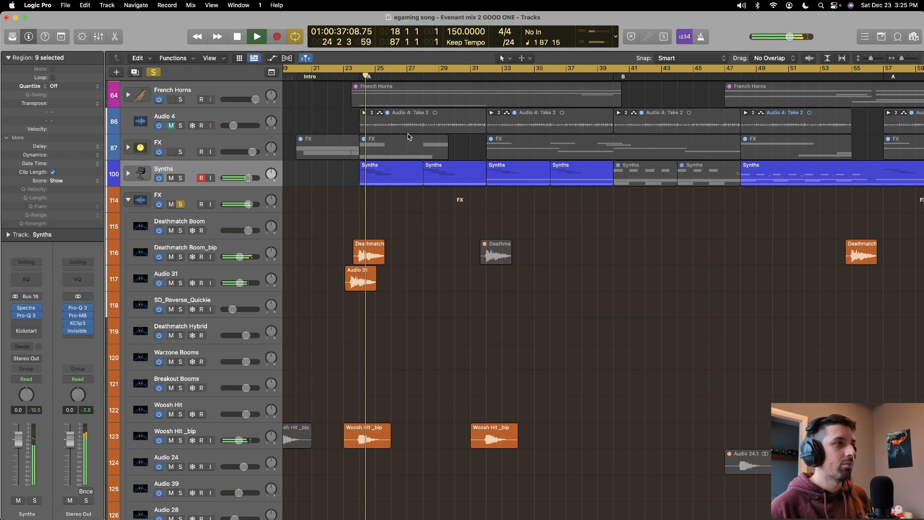
scroll(408, 134, "up", 2)
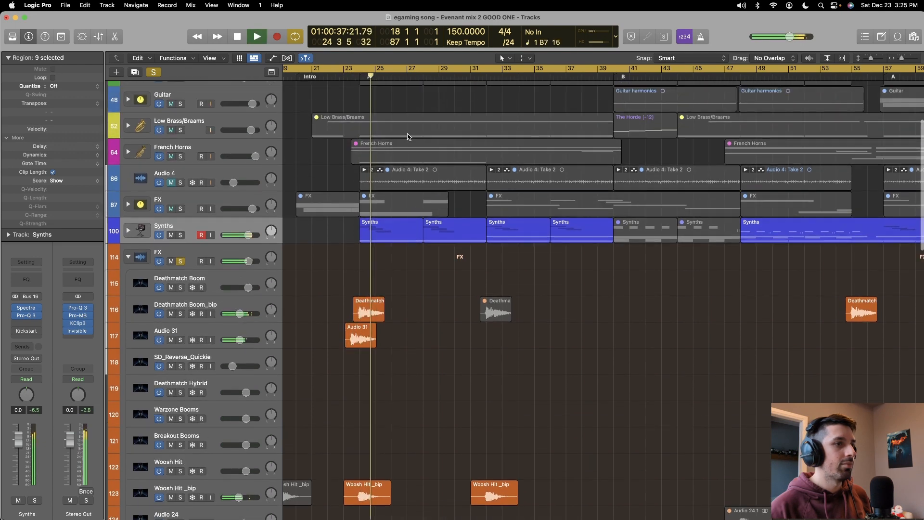
left_click(129, 257)
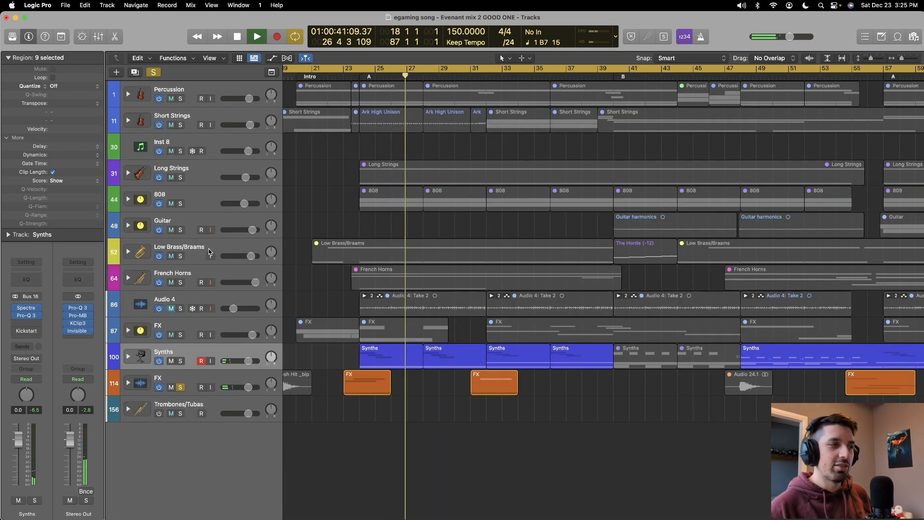
key("space")
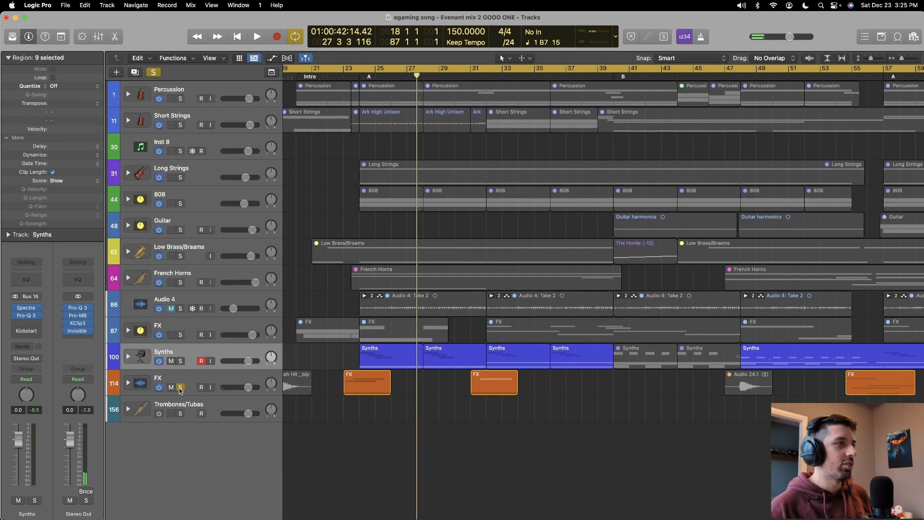
left_click(181, 387)
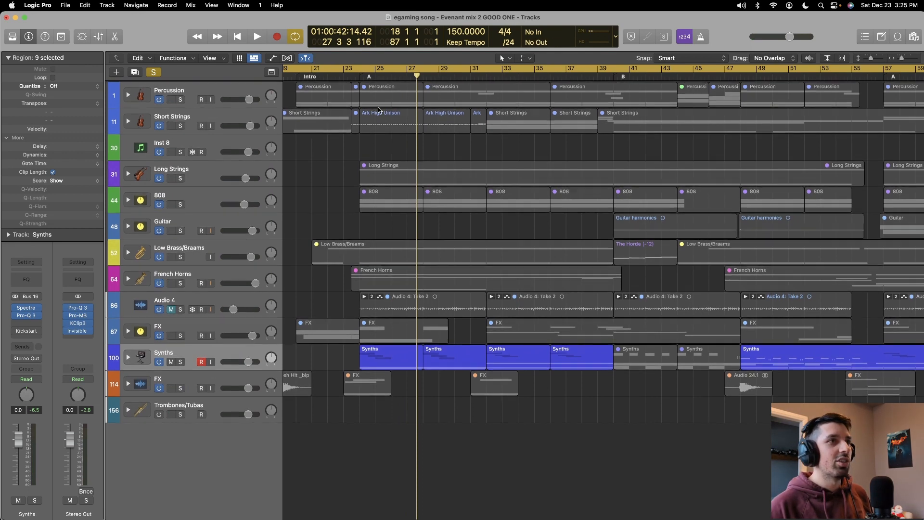
- Clear all remaining solos and start playing the full arrangement from about bar 30
scroll(492, 93, "right", 3)
scroll(493, 94, "down", 2)
scroll(492, 93, "down", 1)
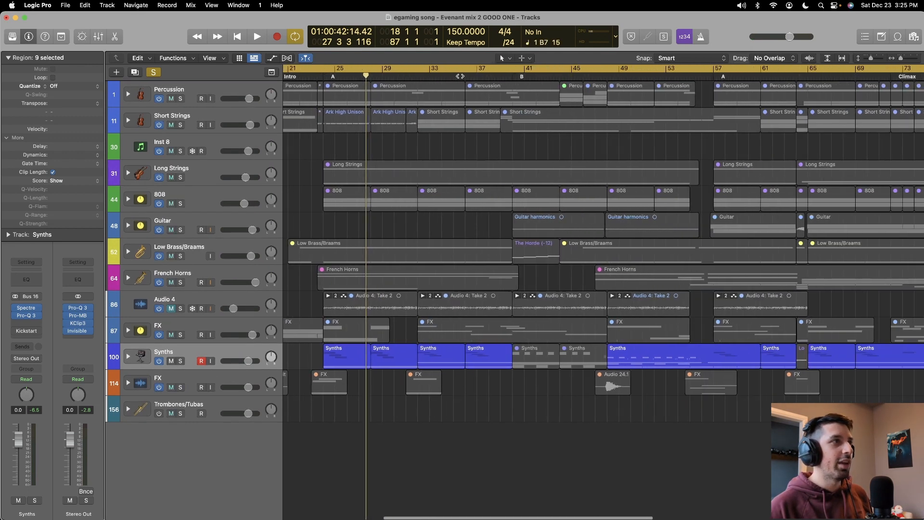
left_click(154, 73)
left_click(404, 73)
key("space")
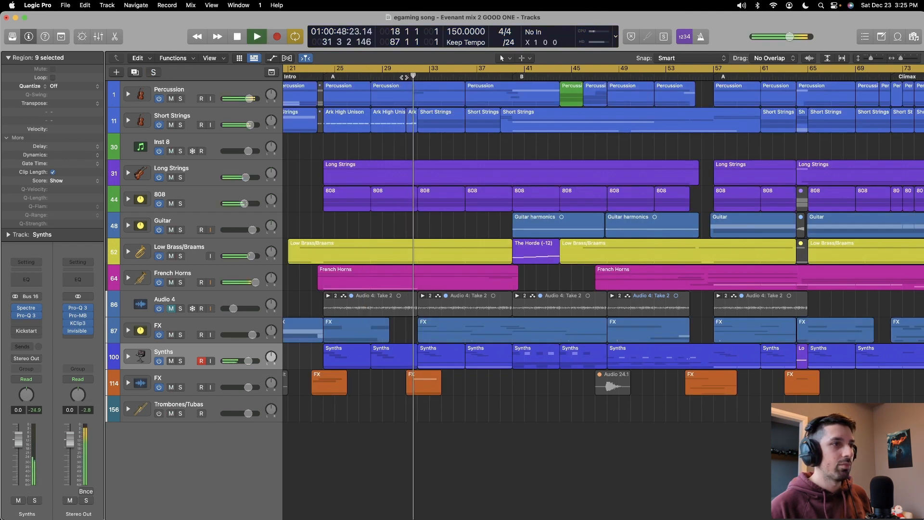
- Follow the full mix through the transition into section B and stop playback near bar 48
scroll(471, 168, "right", 2)
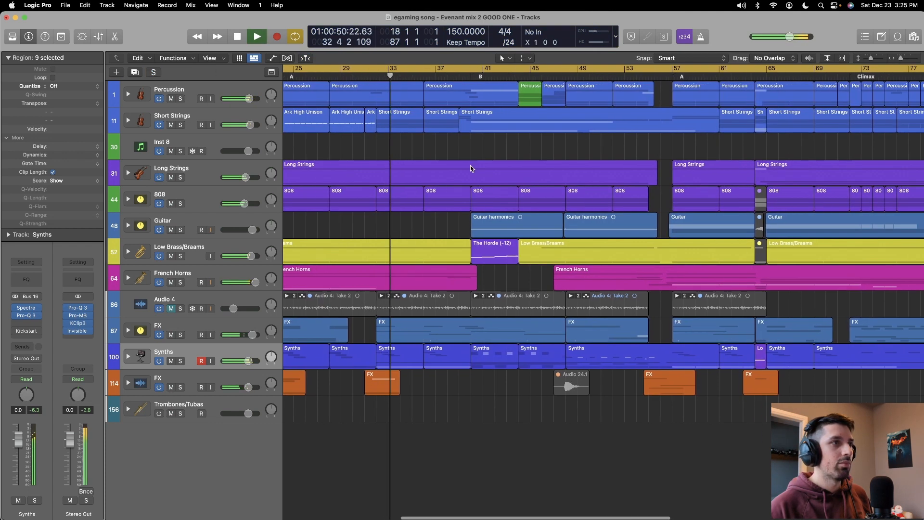
scroll(471, 168, "down", 2)
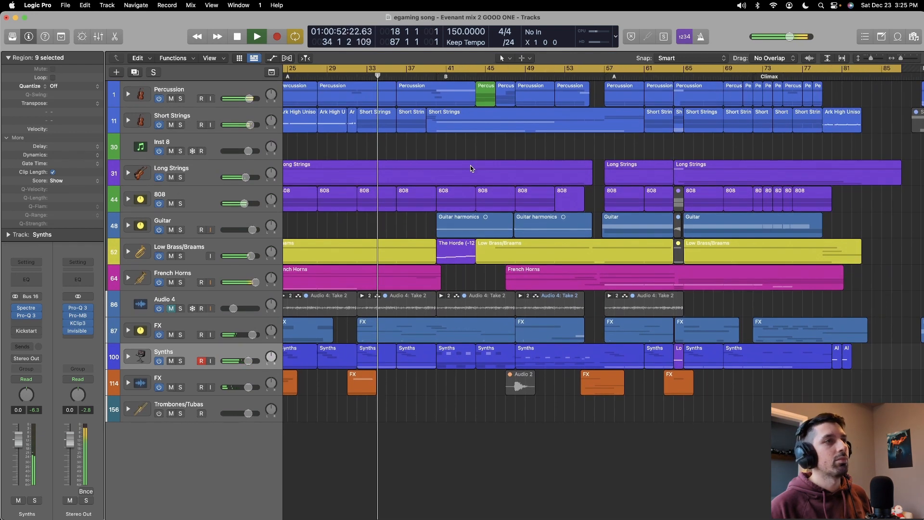
scroll(470, 166, "down", 2)
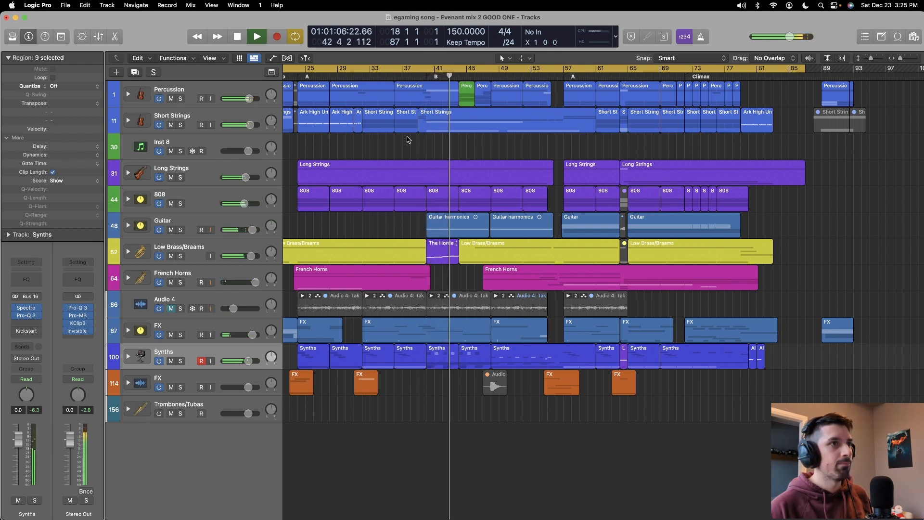
scroll(407, 140, "up", 4)
scroll(408, 139, "down", 1)
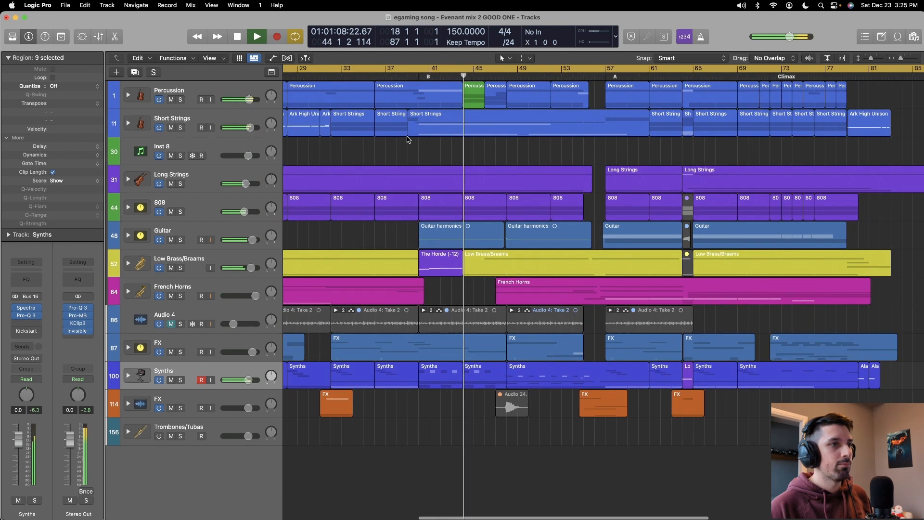
scroll(407, 139, "up", 2)
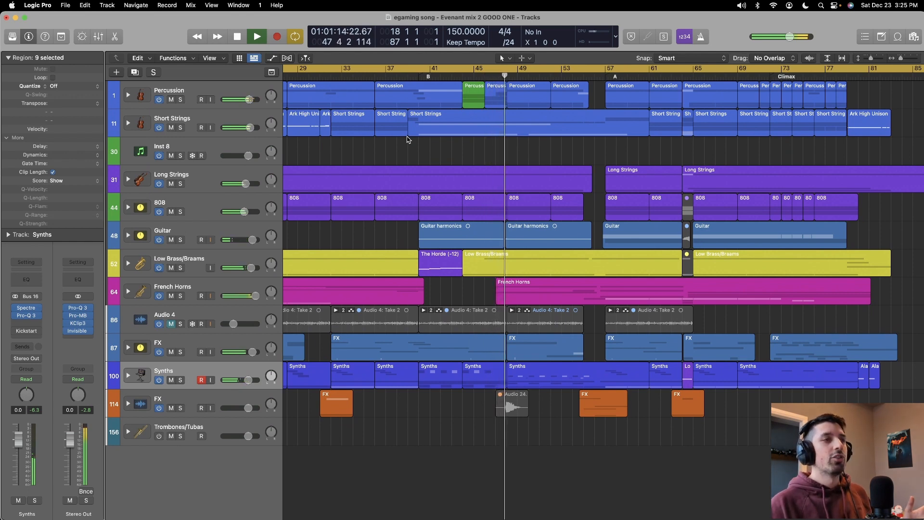
key("space")
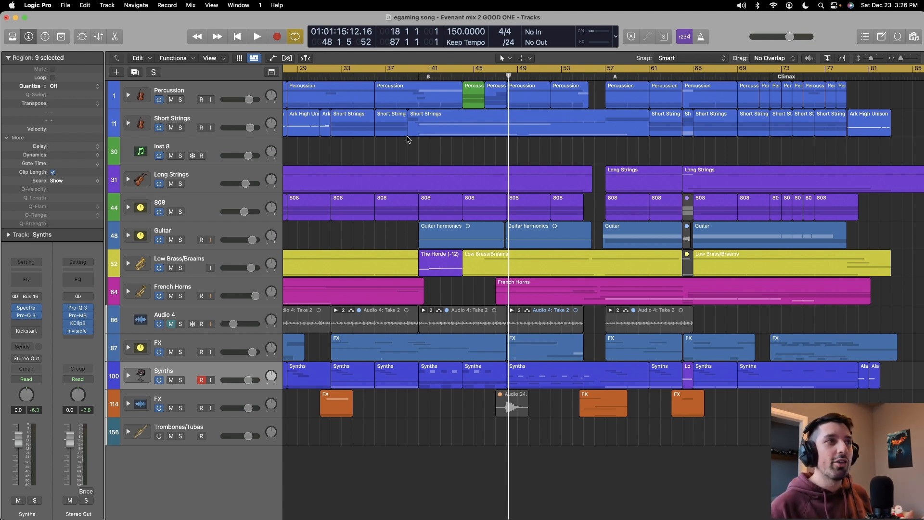
- Place the playhead at bar 36, expand and solo the Synths stack, and play it from just before section B
left_click(376, 75)
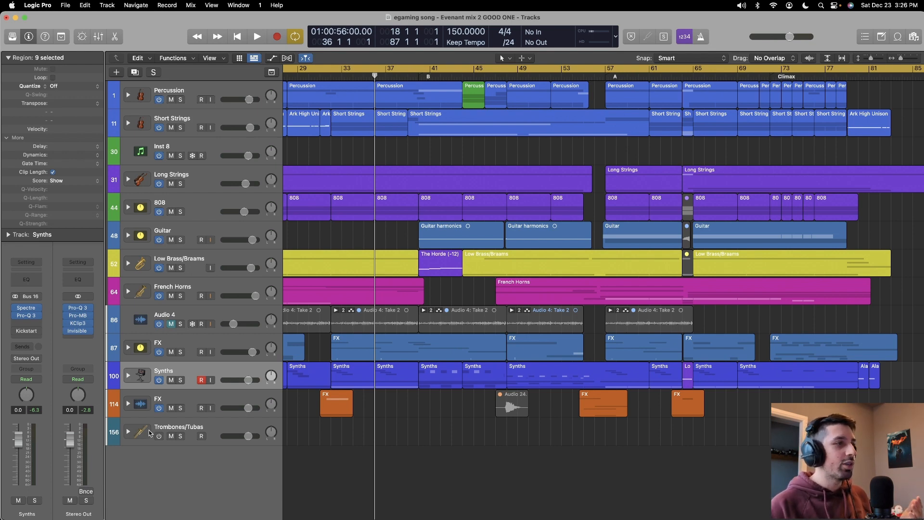
left_click(127, 376)
scroll(254, 319, "down", 5)
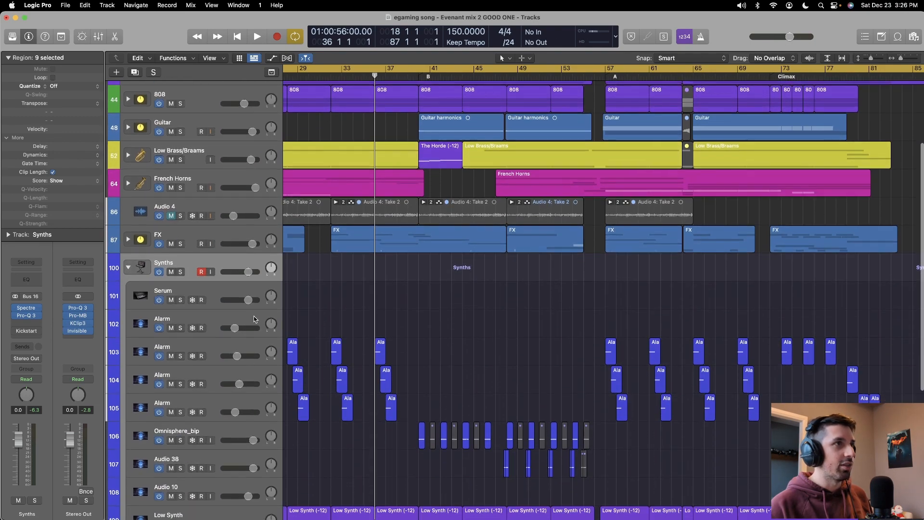
scroll(254, 319, "down", 3)
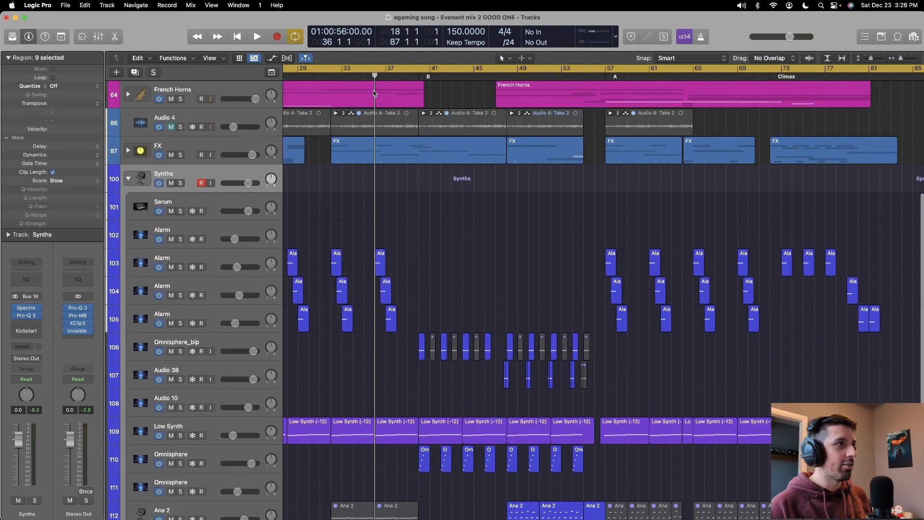
left_click(181, 183)
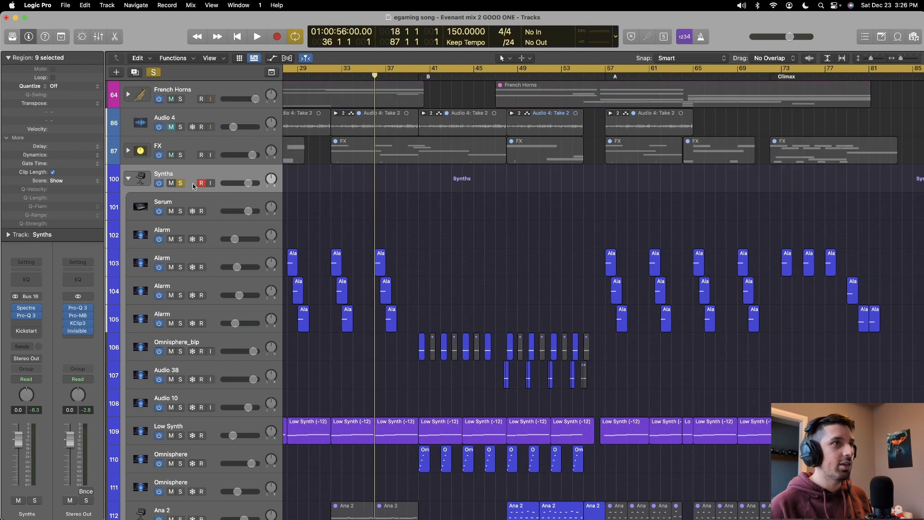
double_click(415, 80)
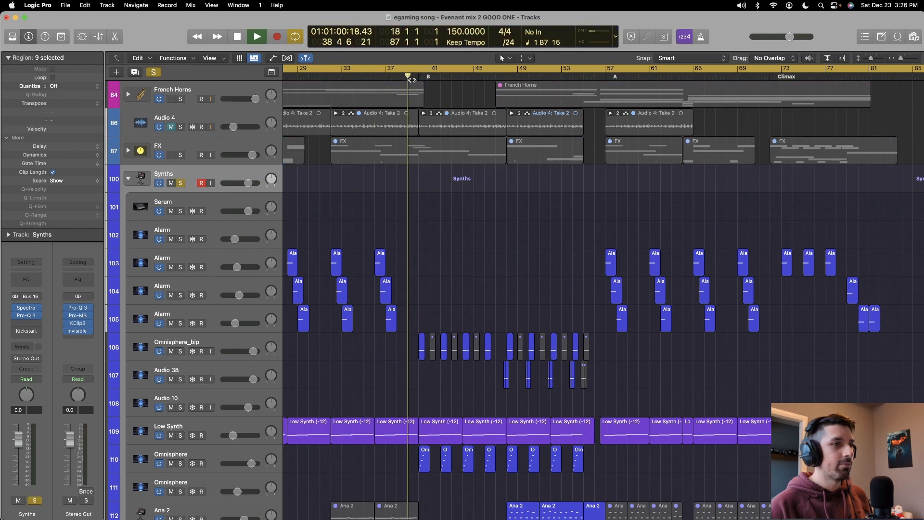
- Look through the soloed synth tracks while section B plays to about bar 45, stop playback and collapse the Synths stack
scroll(451, 231, "down", 3)
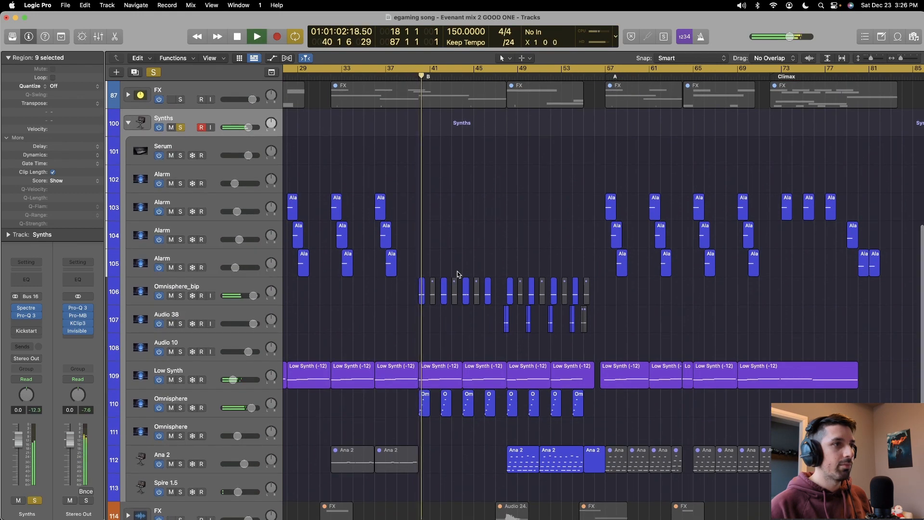
scroll(457, 274, "down", 1)
scroll(457, 275, "down", 3)
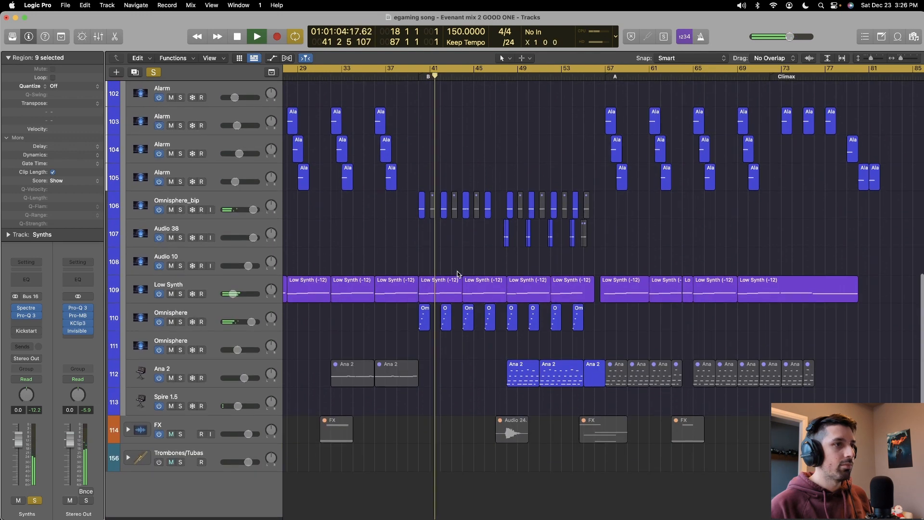
scroll(457, 275, "up", 4)
scroll(458, 274, "up", 2)
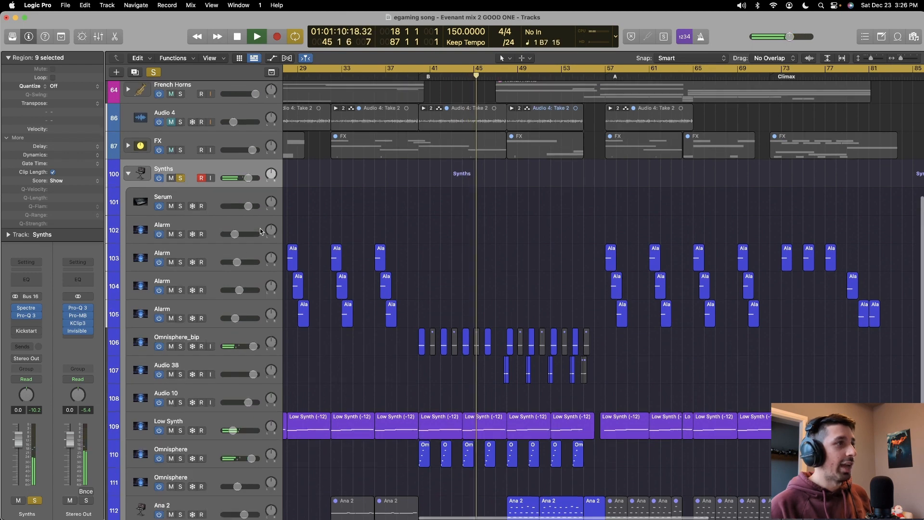
scroll(241, 274, "up", 2)
key("space")
left_click(129, 218)
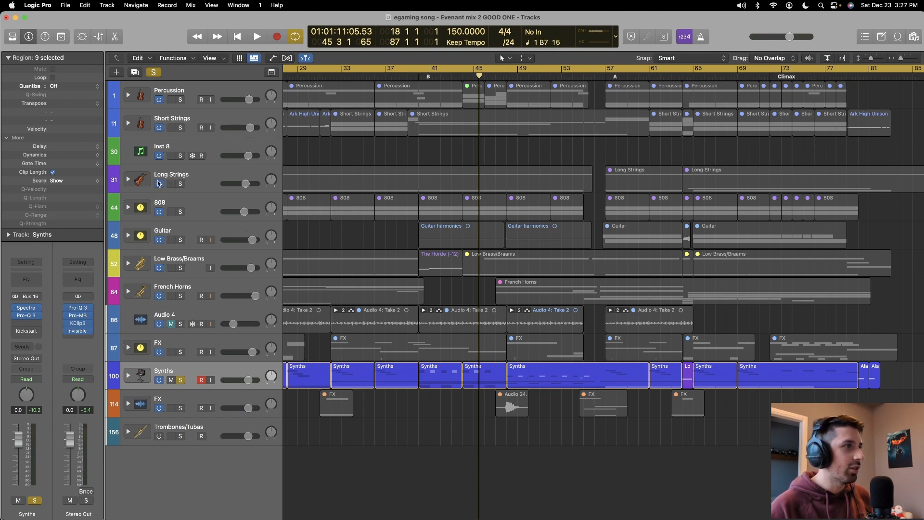
- Expand the Guitar stack, solo it alongside Synths, and play both from just before section B
scroll(159, 183, "left", 1)
left_click(128, 236)
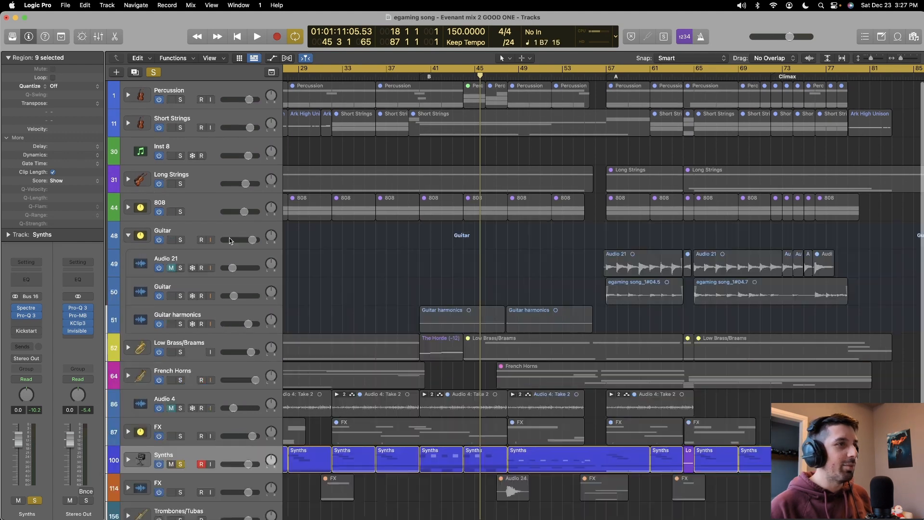
scroll(324, 225, "down", 5)
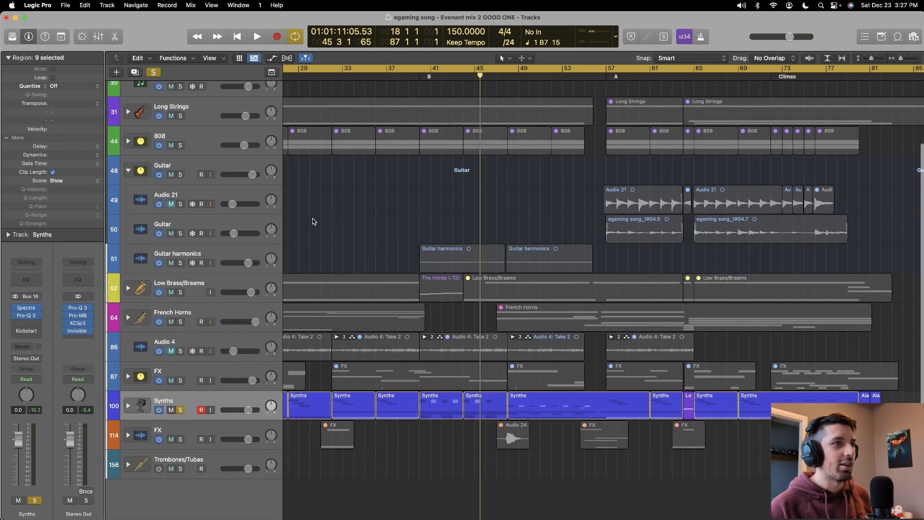
left_click(180, 168)
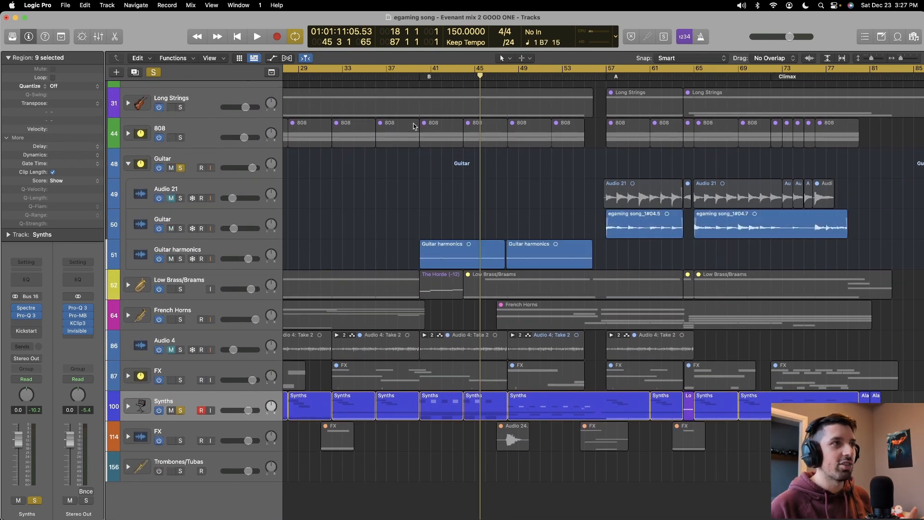
left_click(397, 79)
key("space")
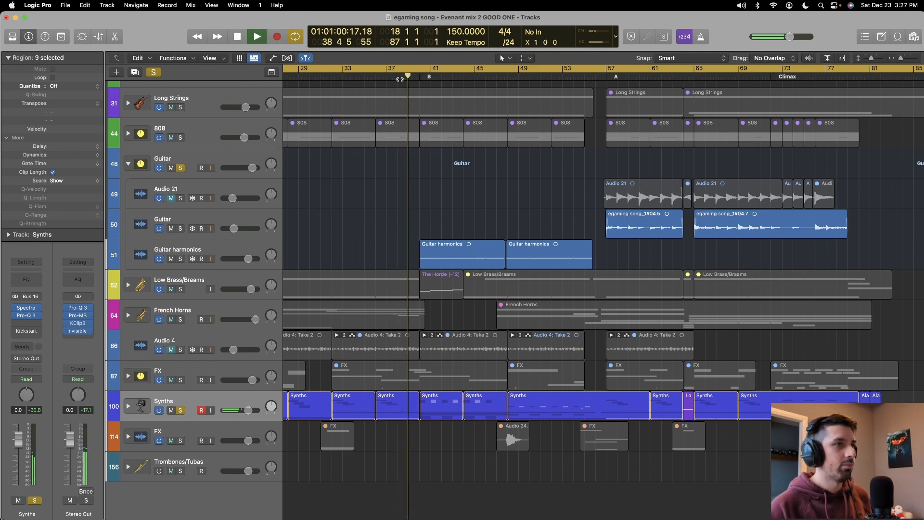
scroll(420, 174, "down", 3)
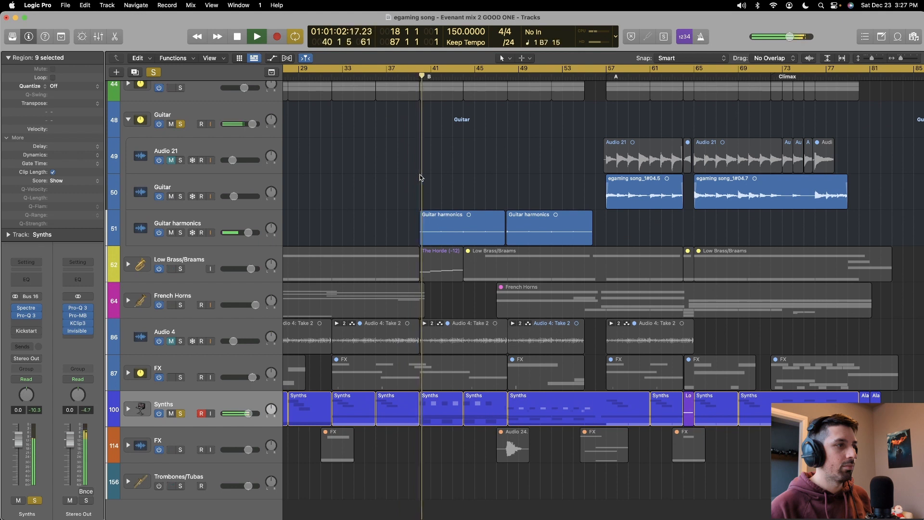
- Compare the guitar harmonics with and without the Synths solo, unsolo the Guitar stack and stop playback near bar 48
left_click(180, 414)
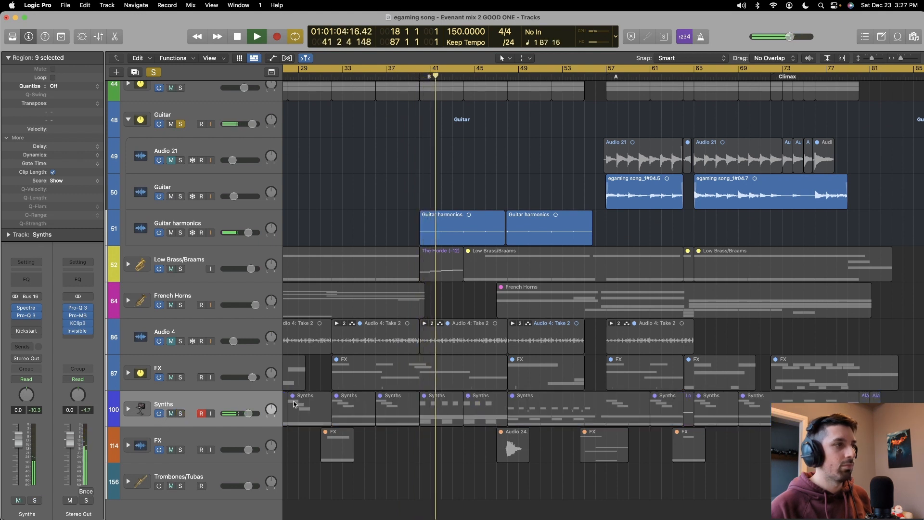
left_click(180, 414)
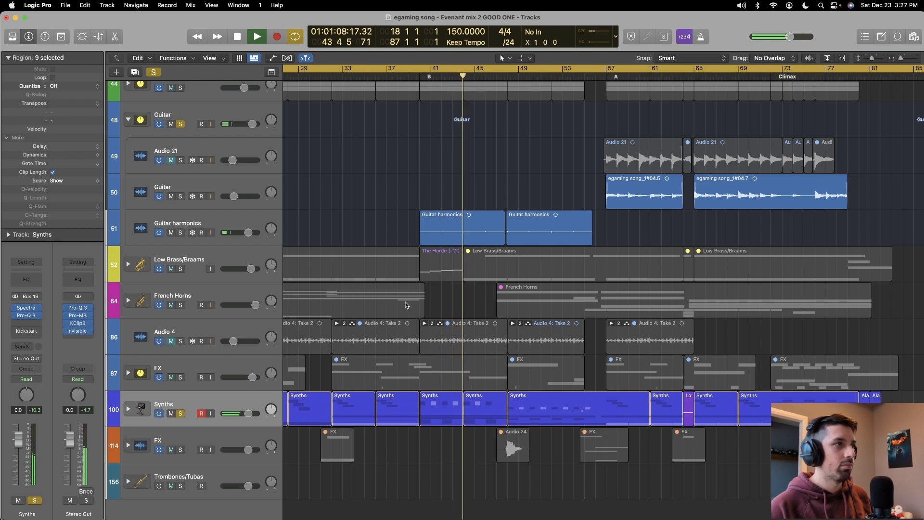
scroll(406, 306, "up", 3)
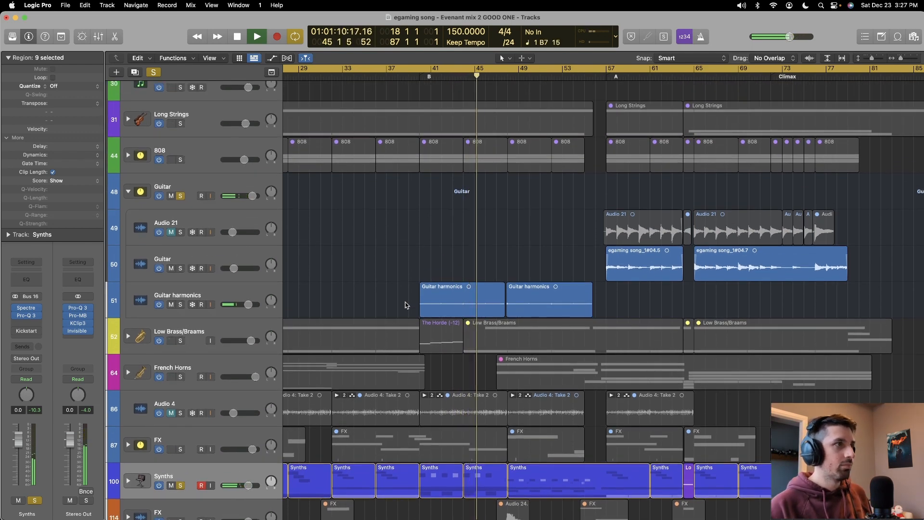
scroll(404, 305, "up", 3)
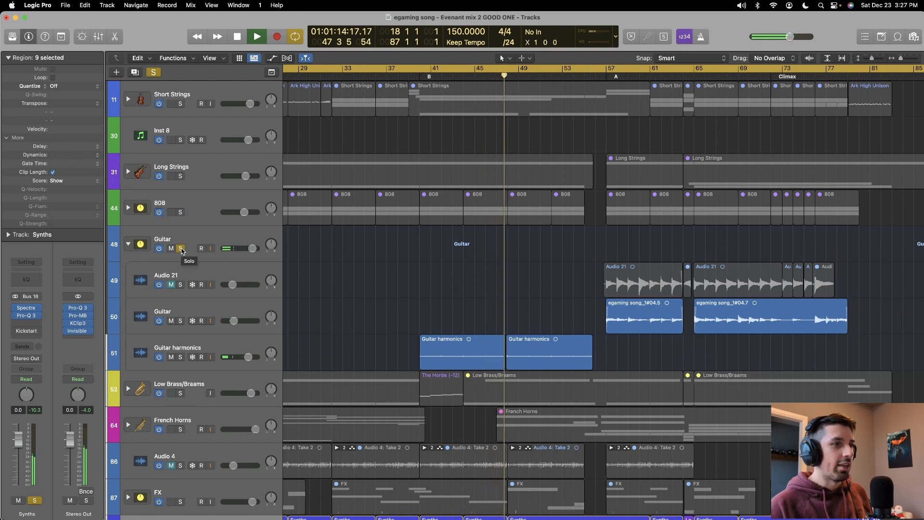
left_click(181, 249)
key("space")
- Expand the Synths stack and select the two short Audio 38 regions just before bar 48
scroll(174, 257, "down", 4)
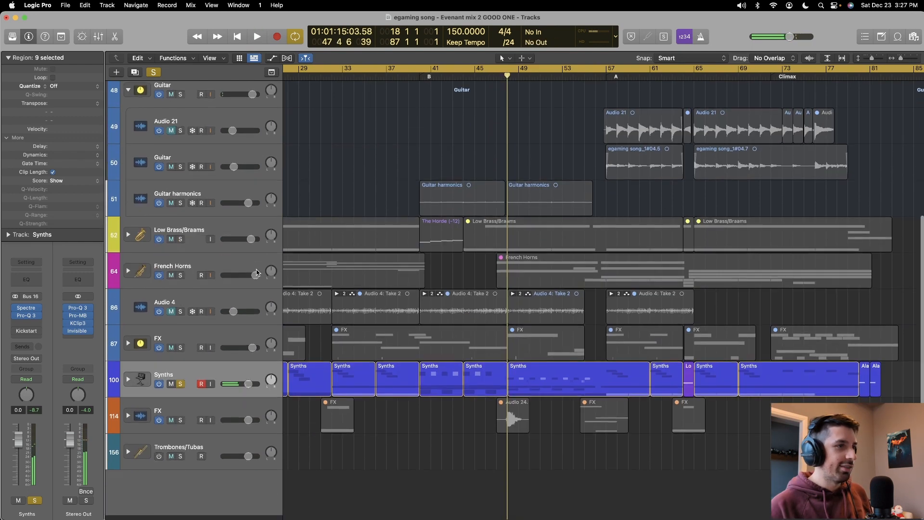
left_click(128, 385)
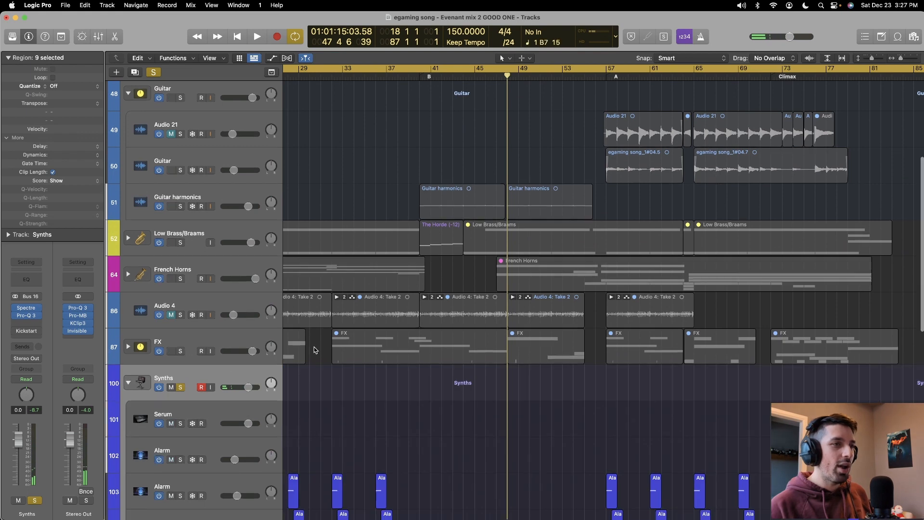
scroll(314, 347, "down", 7)
key("super+Right")
key("super+Right")
key("super+Right")
key("super+Right")
key("super+Right")
key("super+Right")
key("super+Right")
key("super+Right")
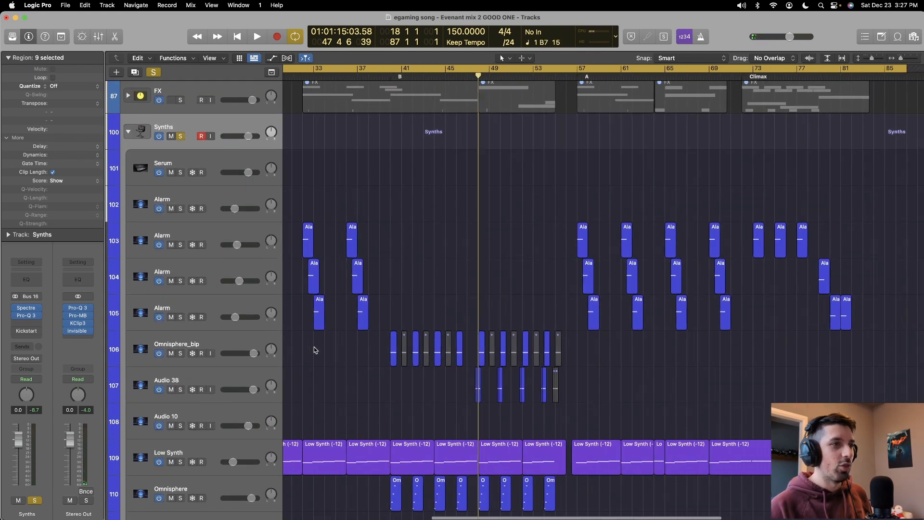
key("super+Right")
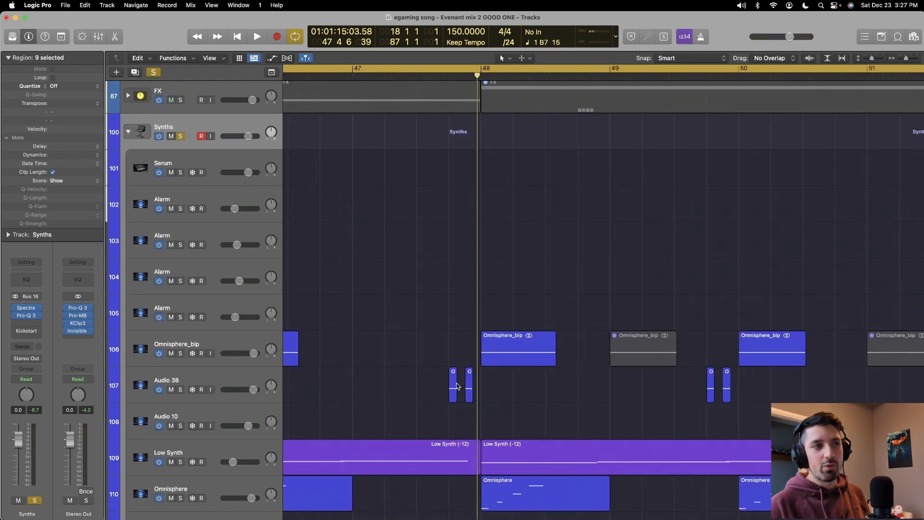
left_click_drag(435, 385, 477, 388)
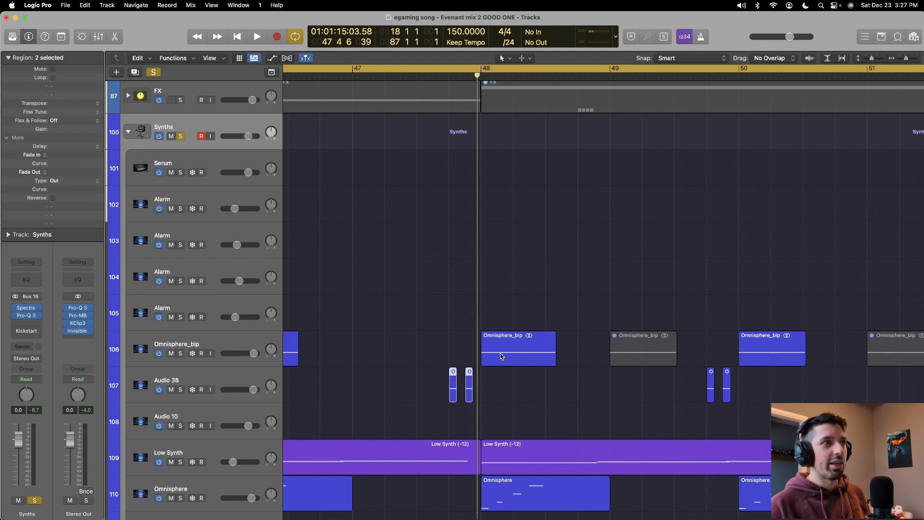
- Play the soloed synths from about bar 46 to hear the Audio 38 hits, stopping playback past bar 50
key("super+Left")
key("super+Left")
left_click(346, 78)
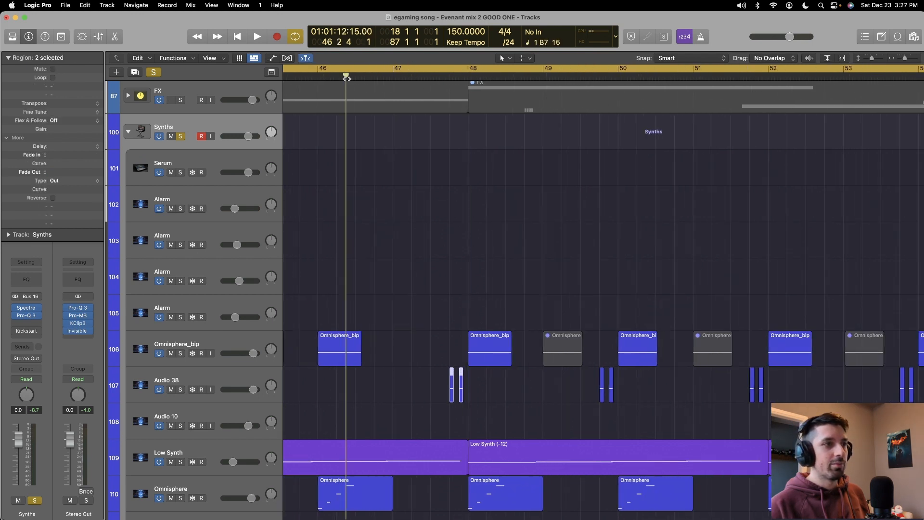
key("space")
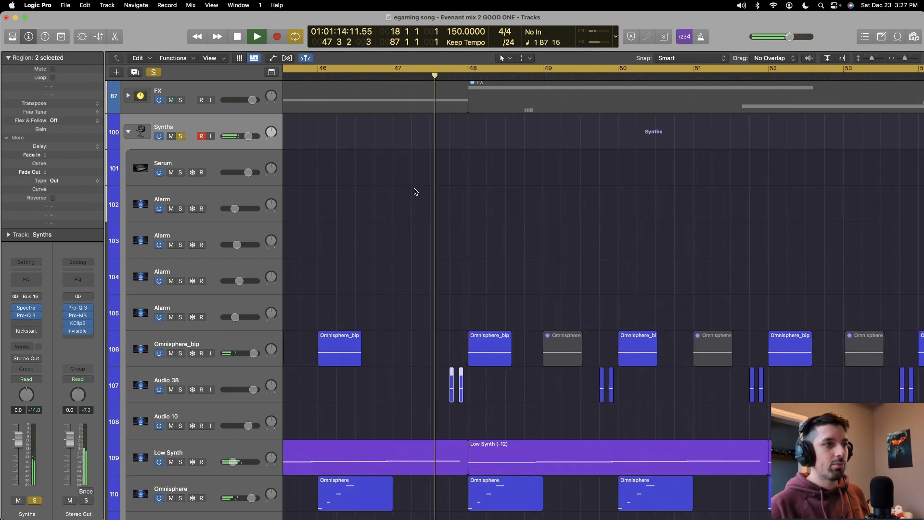
scroll(401, 208, "right", 1)
scroll(401, 208, "right", 3)
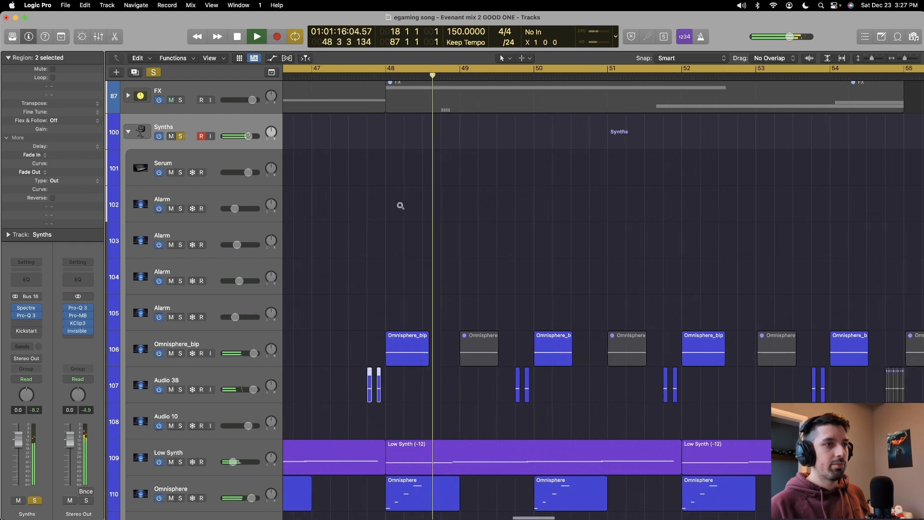
key("super+Left")
scroll(402, 208, "left", 2)
key("super+Up")
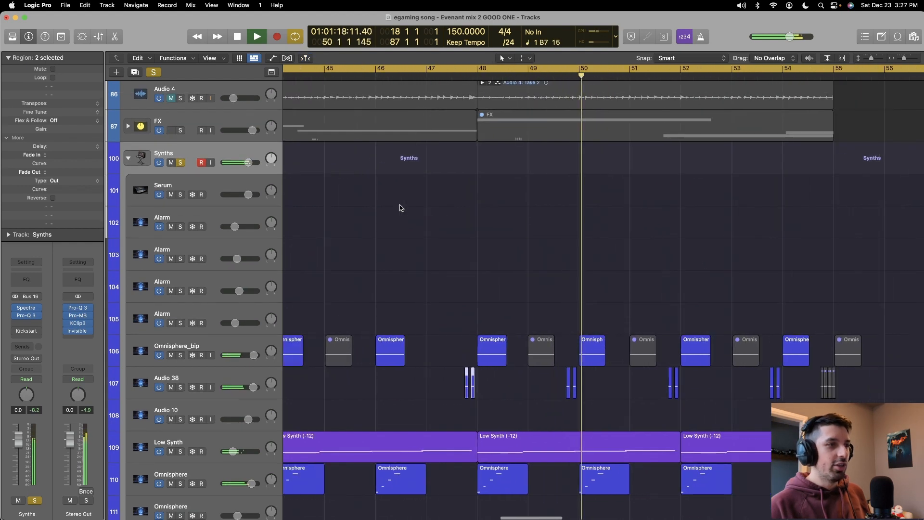
scroll(399, 207, "left", 3)
key("space")
- Select the Ana 2 track, replace the Synths solo with an Ana 2 solo, and play from just before bar 48
scroll(399, 337, "down", 3)
scroll(387, 374, "down", 2)
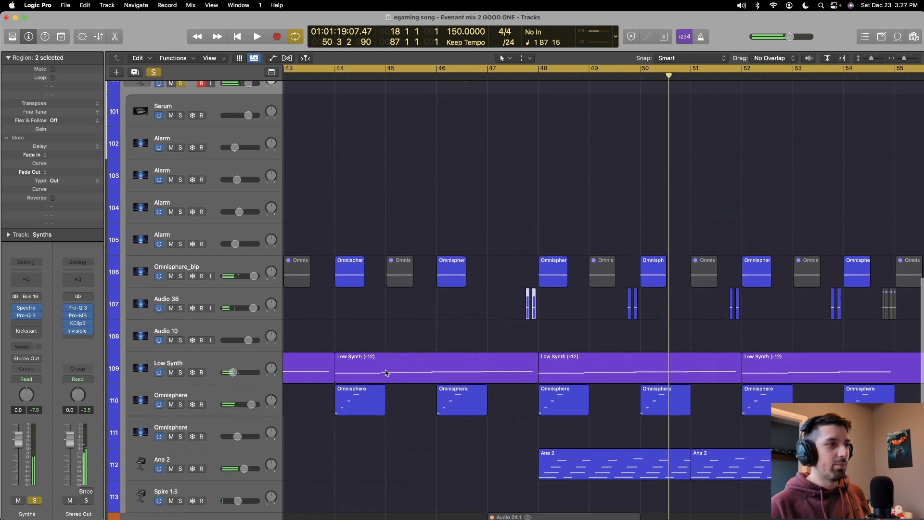
key("super+Left")
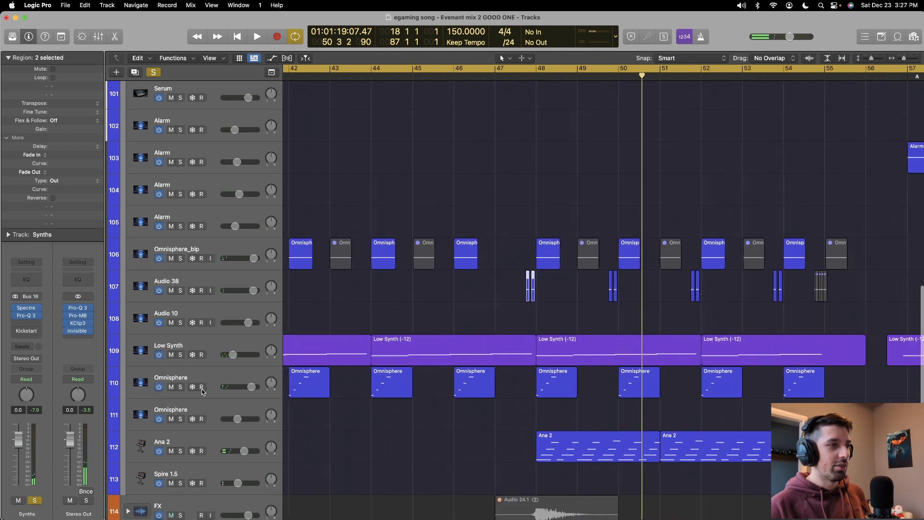
left_click(218, 439)
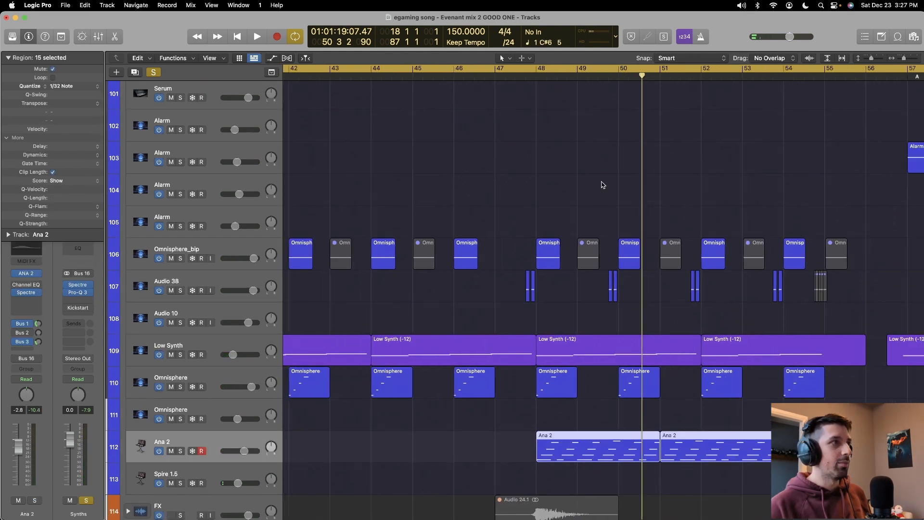
left_click(153, 72)
double_click(530, 76)
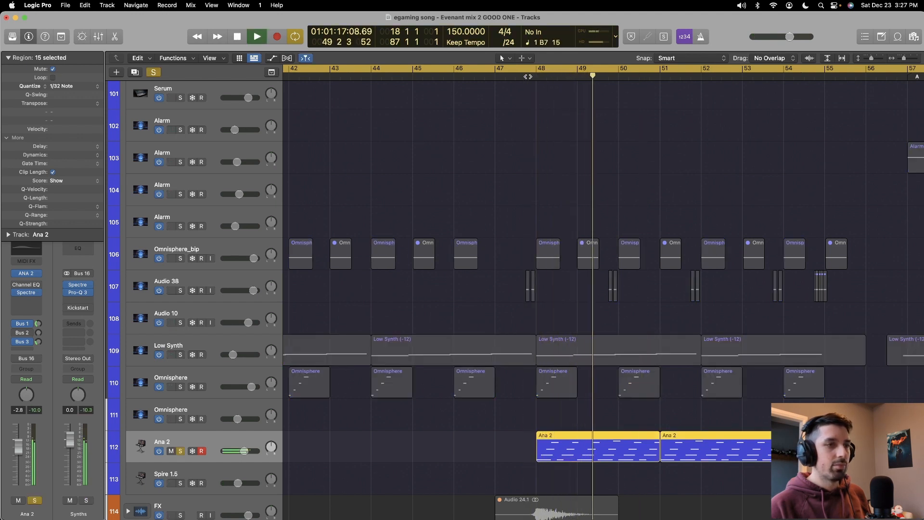
- Toggle the Ana 2 solo off and on to compare it with the full mix, leaving it unsoloed, and stop playback
key("s")
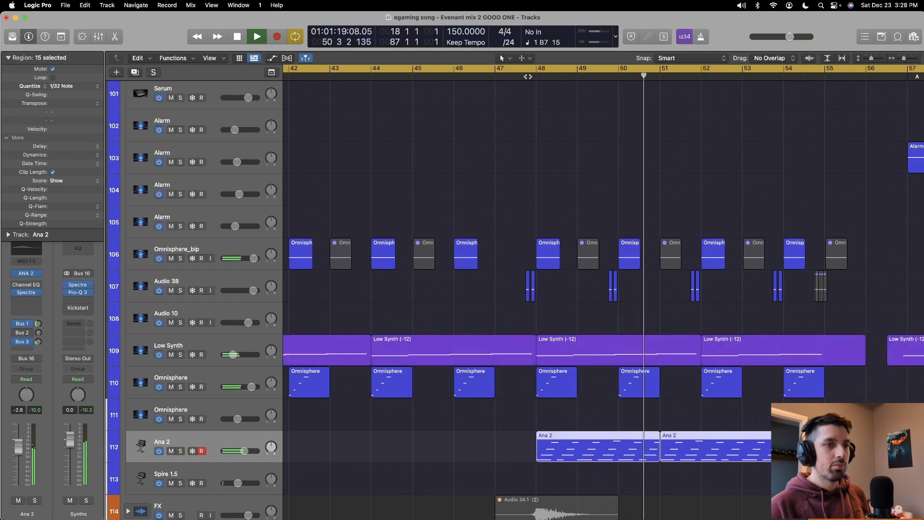
key("s")
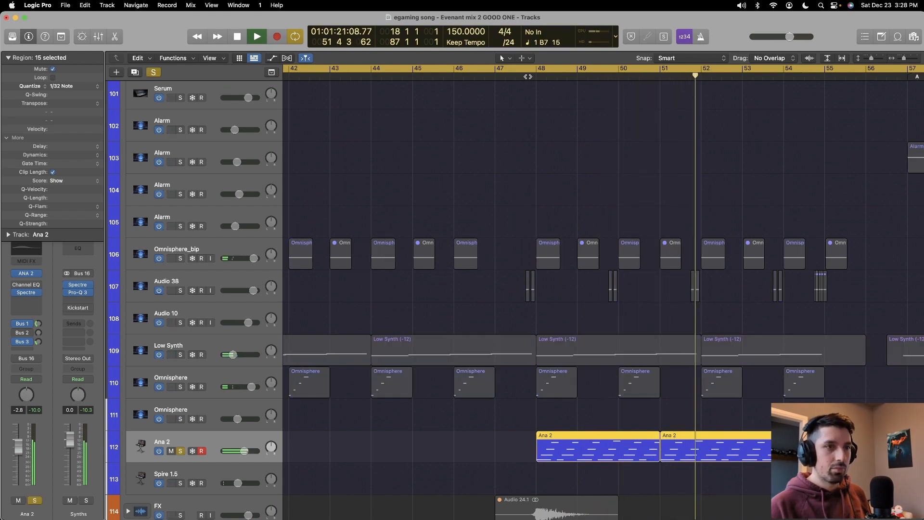
key("s")
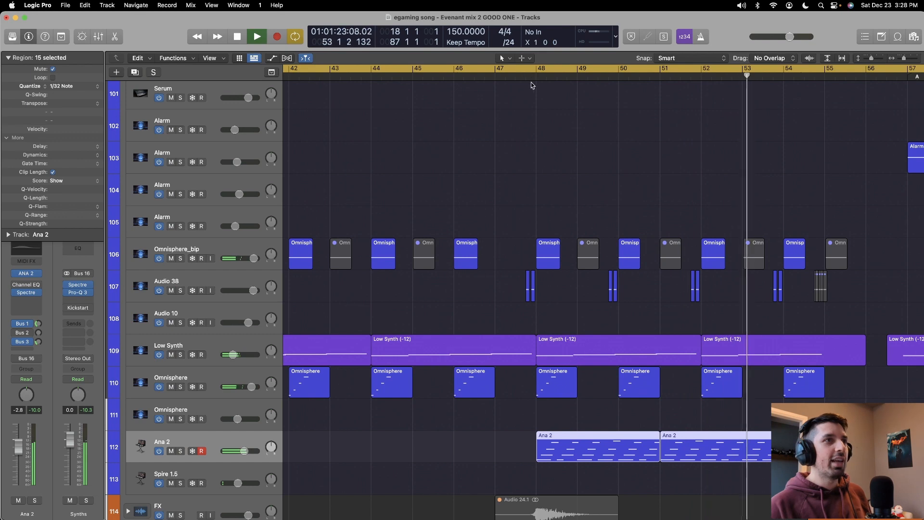
key("space")
- Place the playhead at bar 48 and review the full arrangement's stacks around that point in section B
scroll(542, 126, "up", 3)
left_click(542, 125, "ctrl+alt")
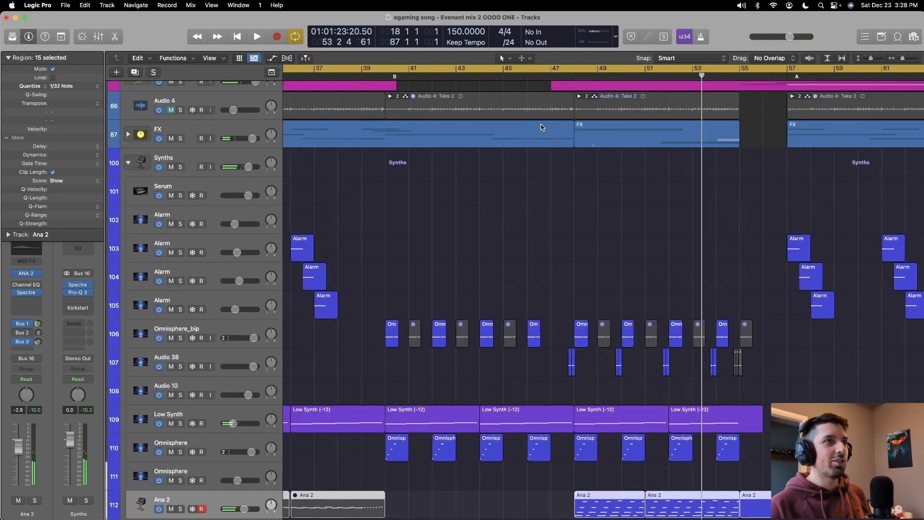
mouse_move(519, 83)
left_mouse_down()
mouse_move(384, 79)
mouse_move(621, 80)
mouse_move(376, 80)
mouse_move(513, 80)
mouse_move(634, 103)
mouse_move(516, 89)
left_mouse_up()
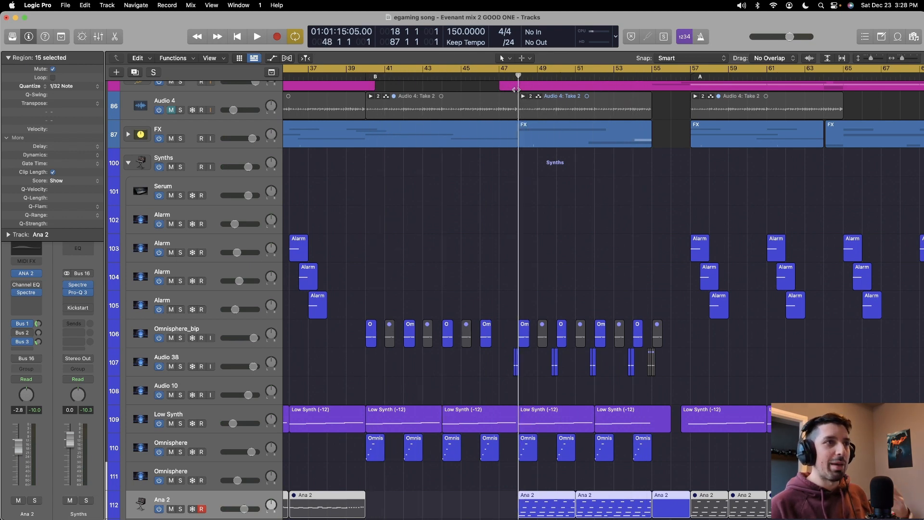
scroll(519, 91, "up", 7)
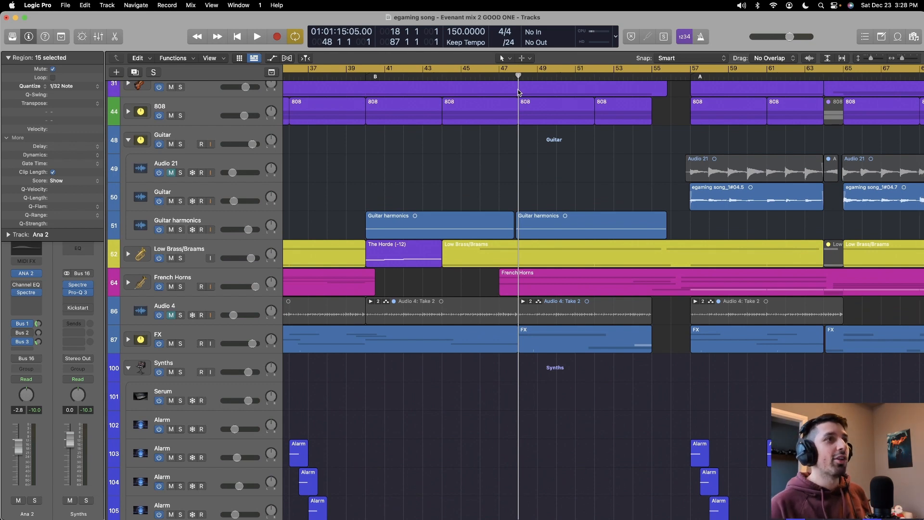
scroll(520, 92, "up", 4)
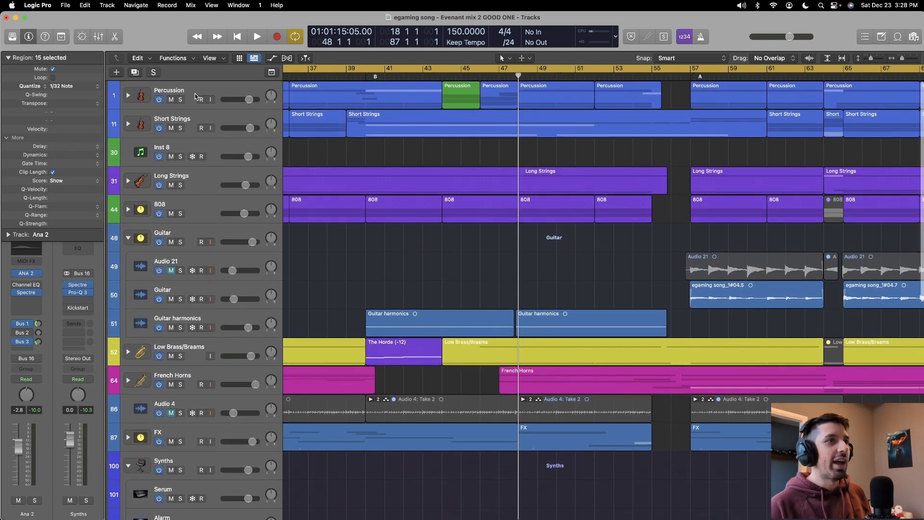
- Expand the Percussion stack and play the full arrangement from about bar 45
left_click(128, 96)
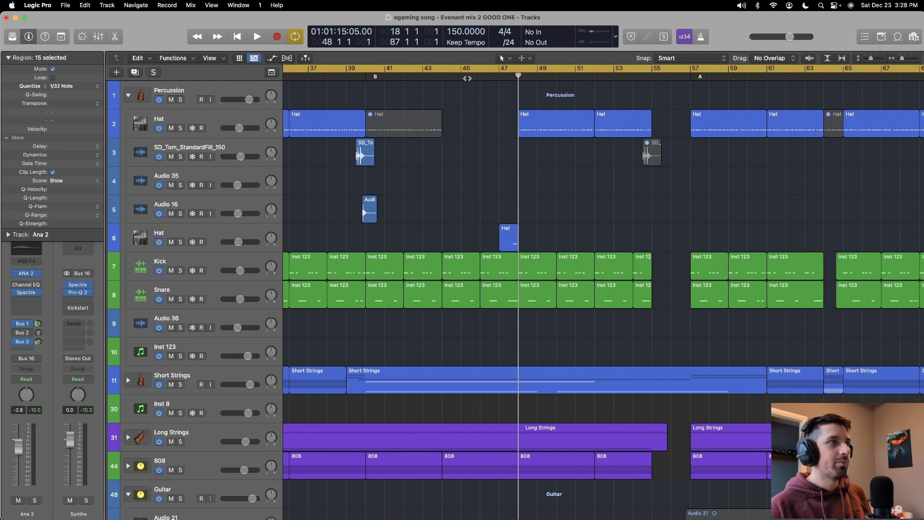
left_click(459, 140)
key("space")
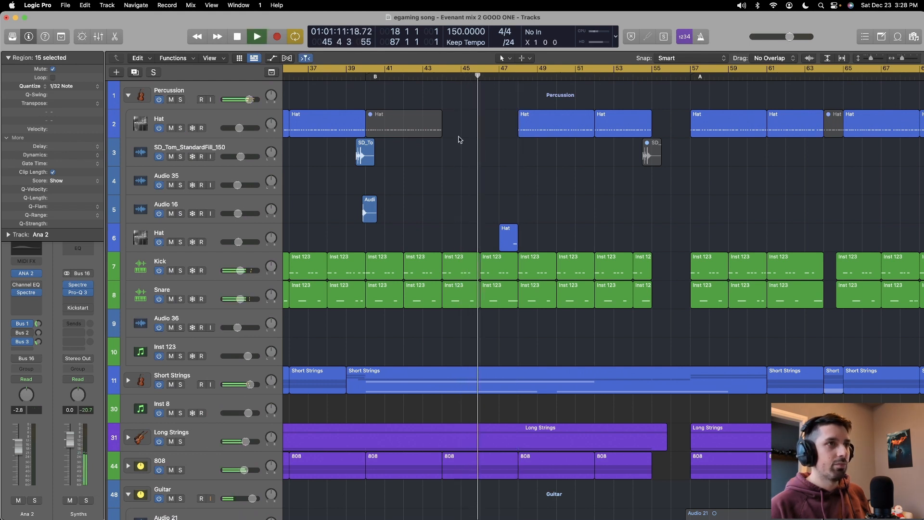
- Listen to the percussion regions closely around bar 47 in section B and stop playback at about bar 49
key("super+Right")
key("super+Right")
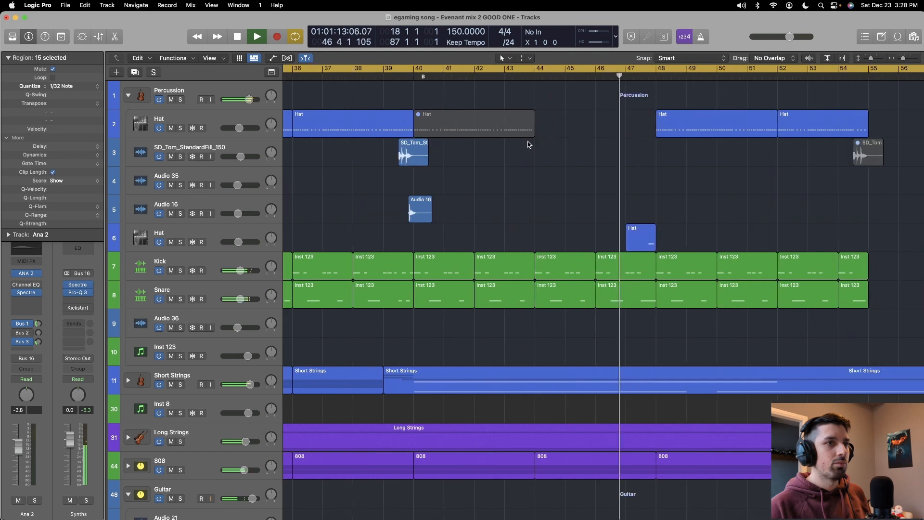
left_click(683, 215)
scroll(683, 215, "right", 1)
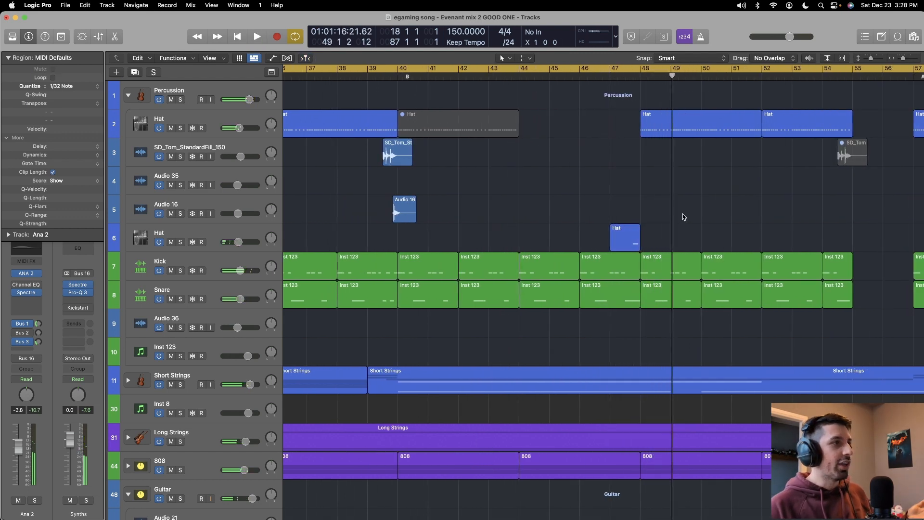
- Select the Hat track with the single region at bar 47, inspect its SoundShifter Pitch plug-in and close it
left_click(272, 228)
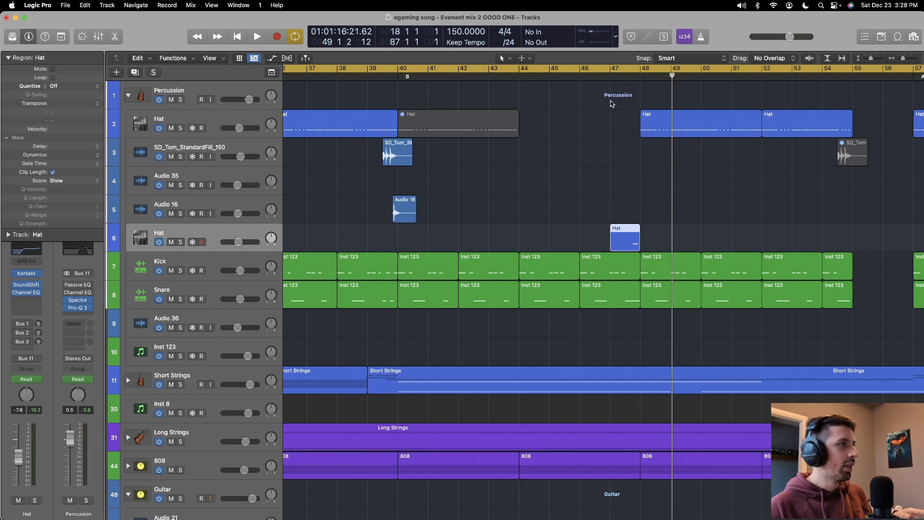
left_click(27, 288)
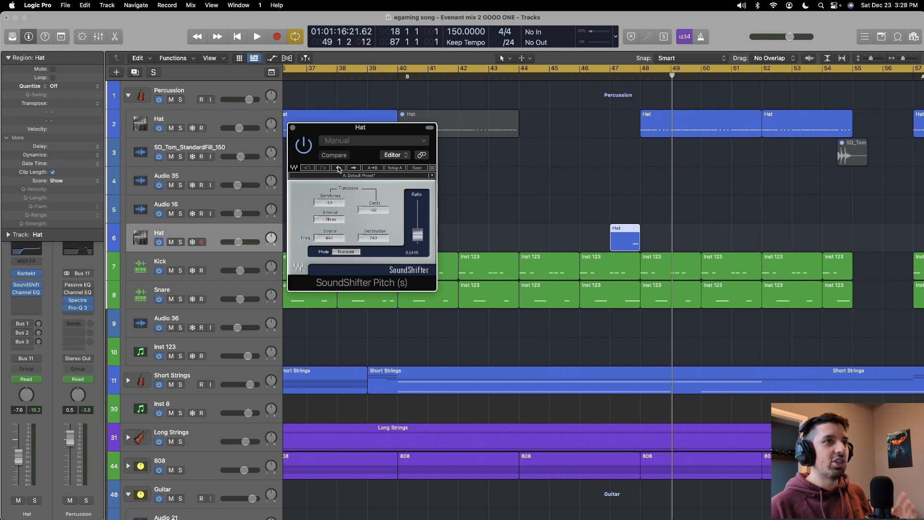
left_click(293, 128)
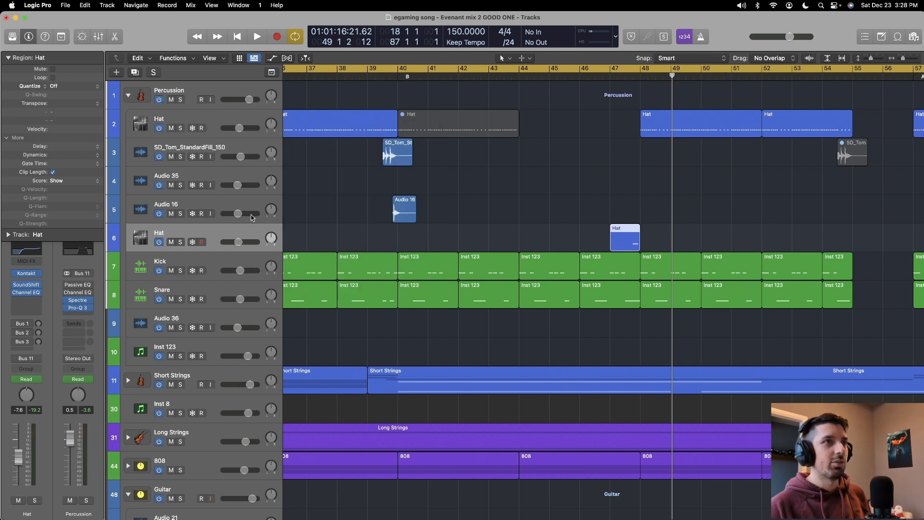
- Solo the selected Hat track, play its fill from just before bar 47, stop playback and remove the solo
key("s")
left_click(599, 77)
key("space")
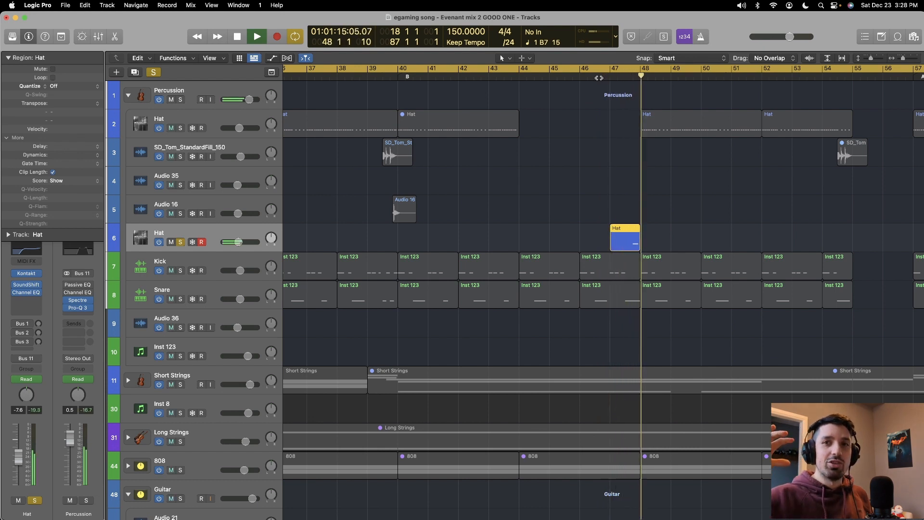
key("space")
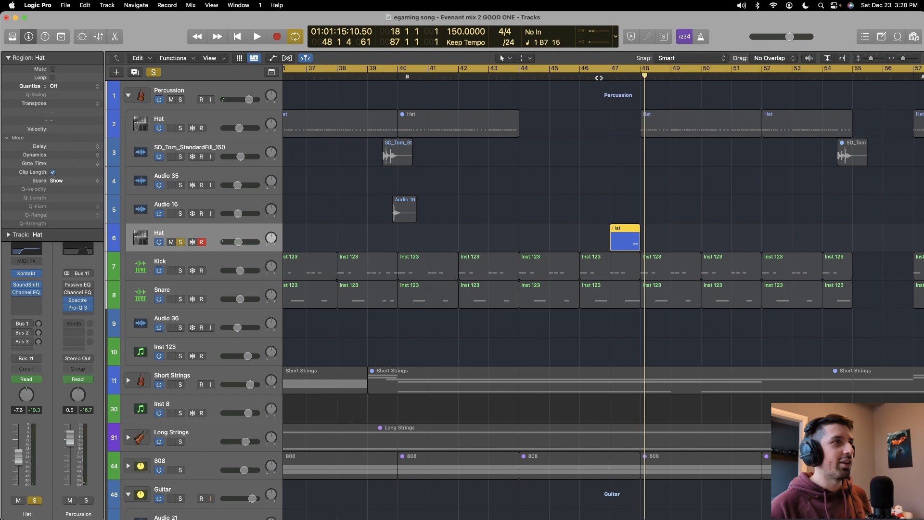
key("s")
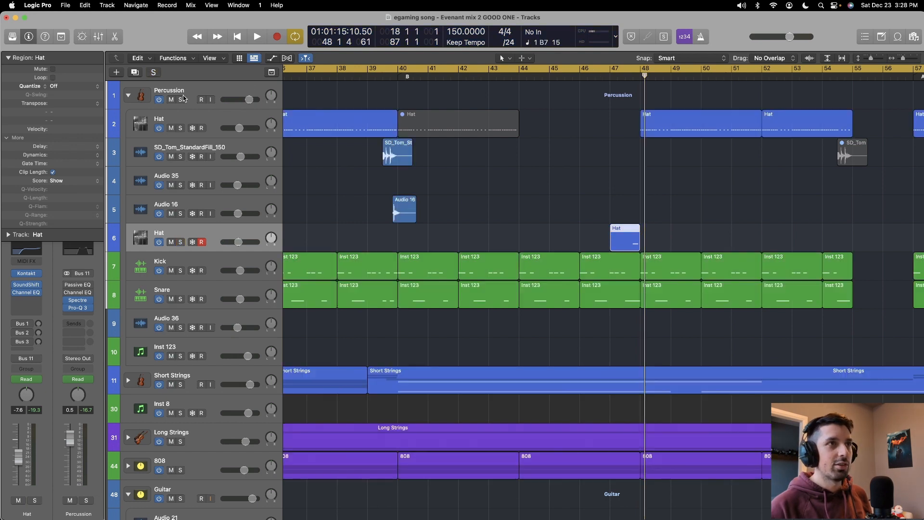
- Solo the Percussion stack, play it from about bar 46 past bar 49, stop playback and remove the solo
left_click(180, 100)
key("space")
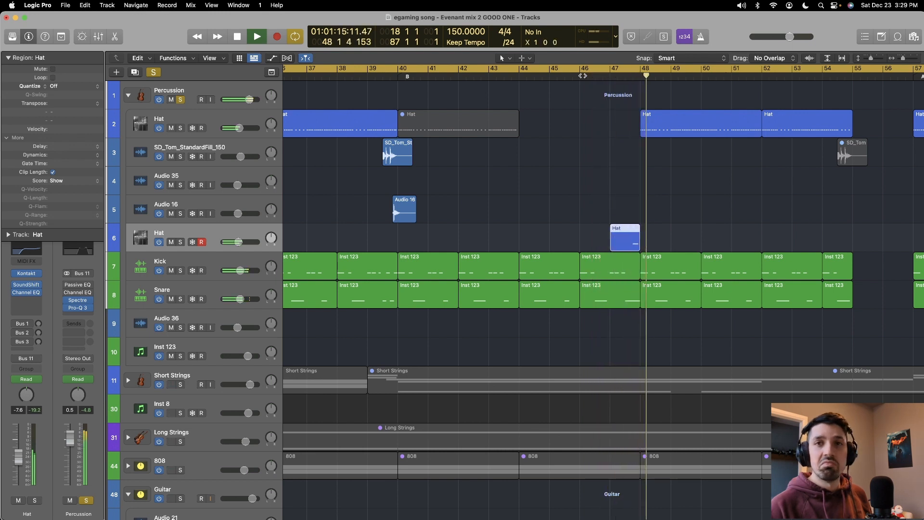
key("space")
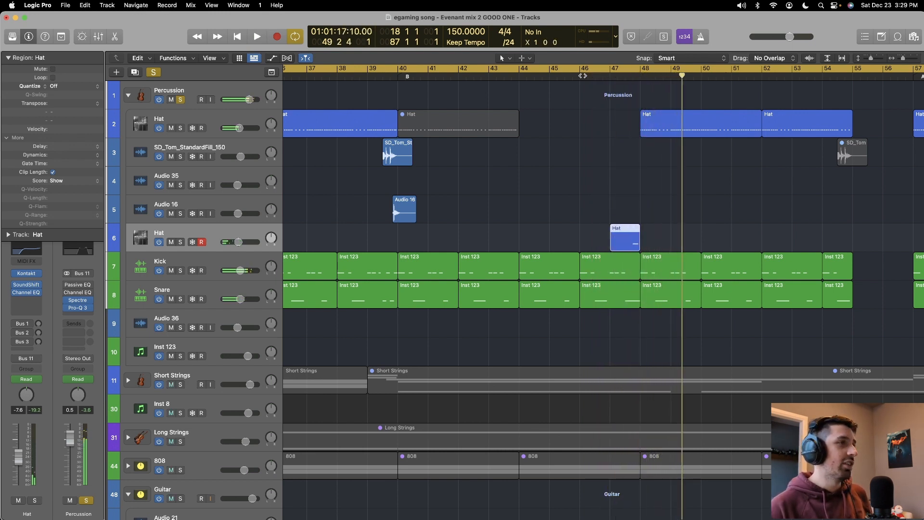
left_click(179, 101)
- Solo the French Horns stack and start playback from about bar 23, just before the first section A
scroll(443, 251, "down", 3)
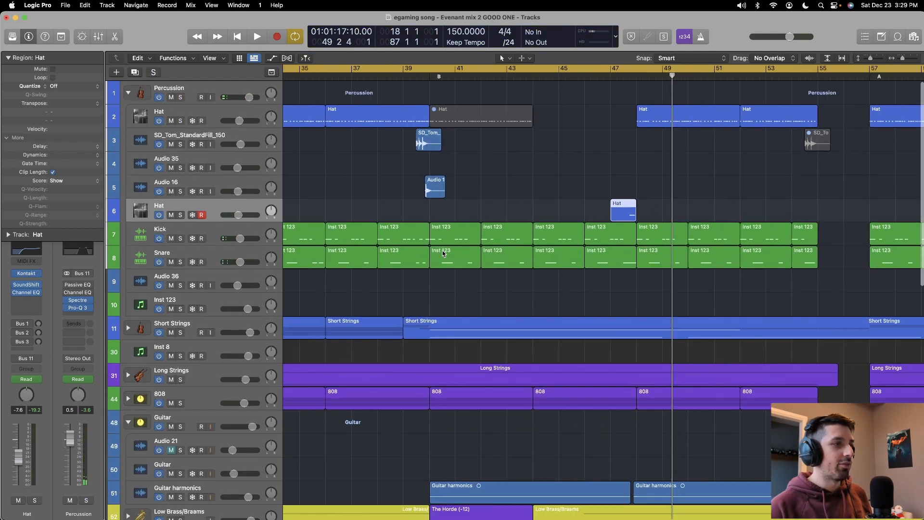
scroll(443, 250, "down", 5)
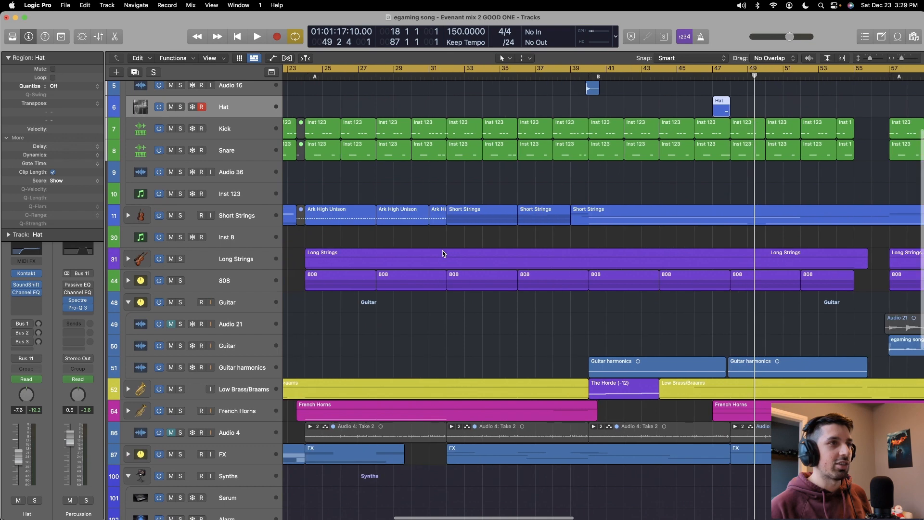
scroll(443, 251, "left", 5)
scroll(443, 250, "up", 3)
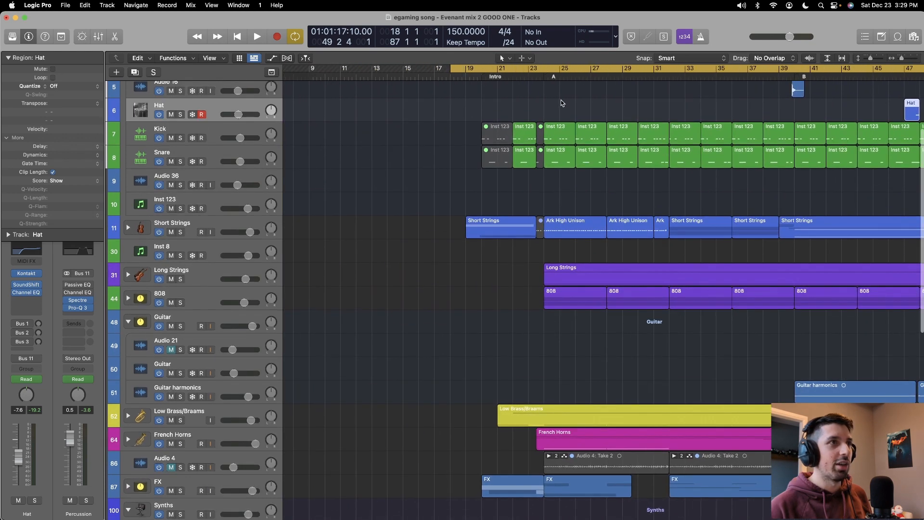
scroll(611, 92, "right", 3)
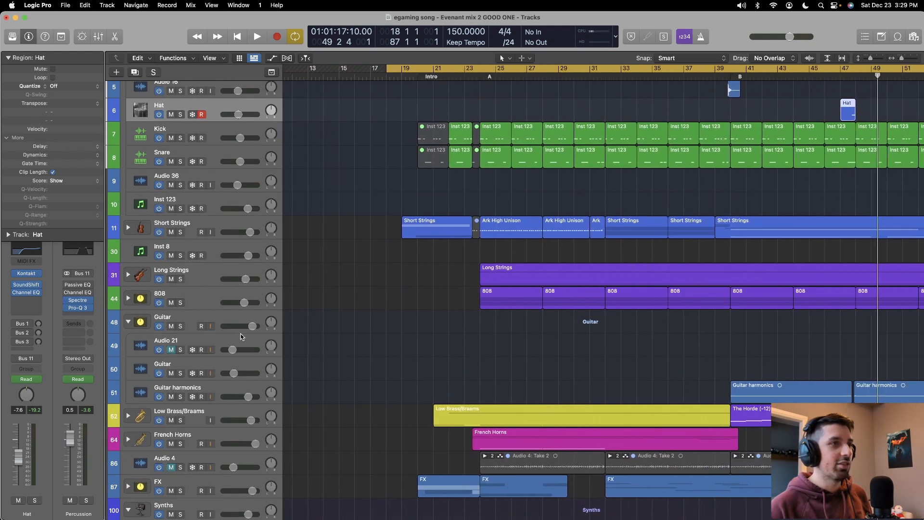
left_click(181, 443)
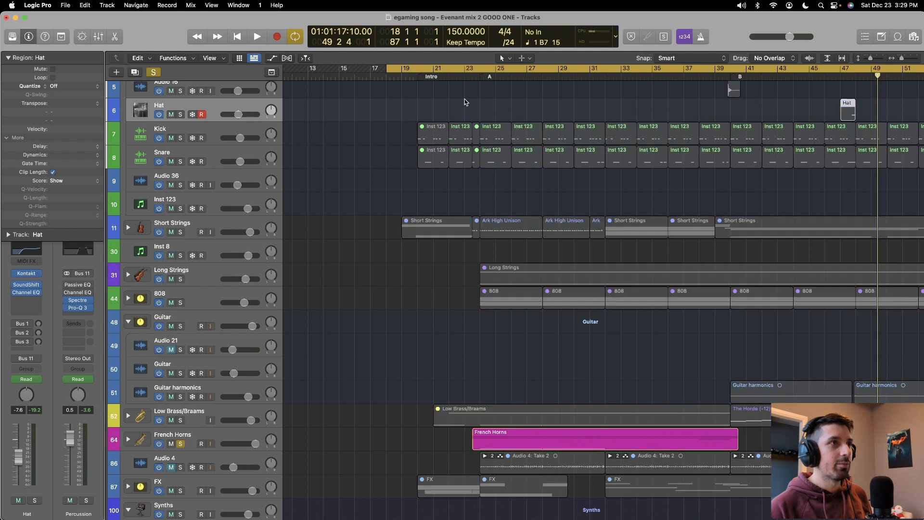
double_click(472, 70)
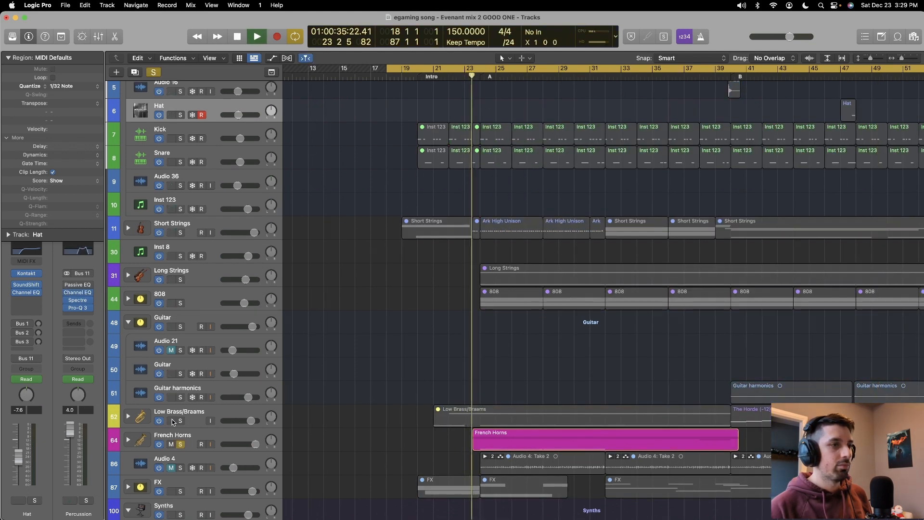
- Expand the French Horns stack, follow its individual brass tracks during playback, and stop at about bar 31
scroll(407, 379, "up", 5)
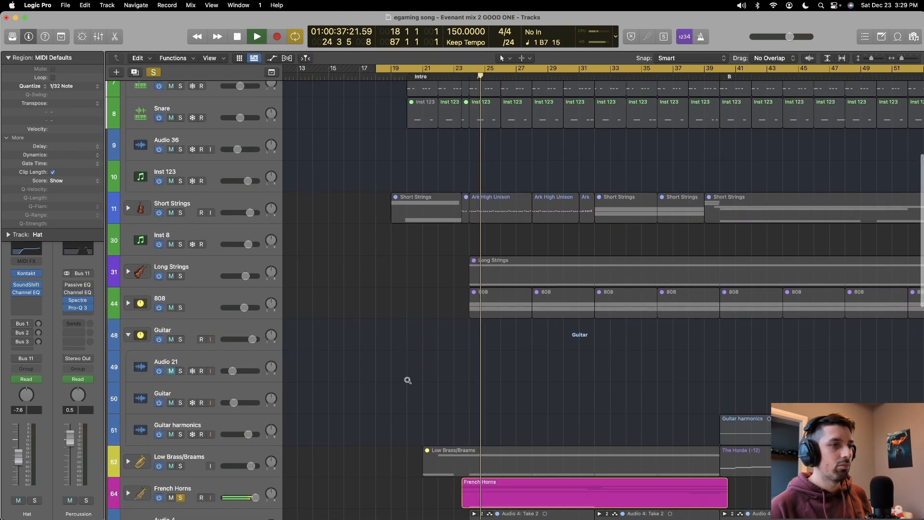
scroll(407, 380, "down", 3)
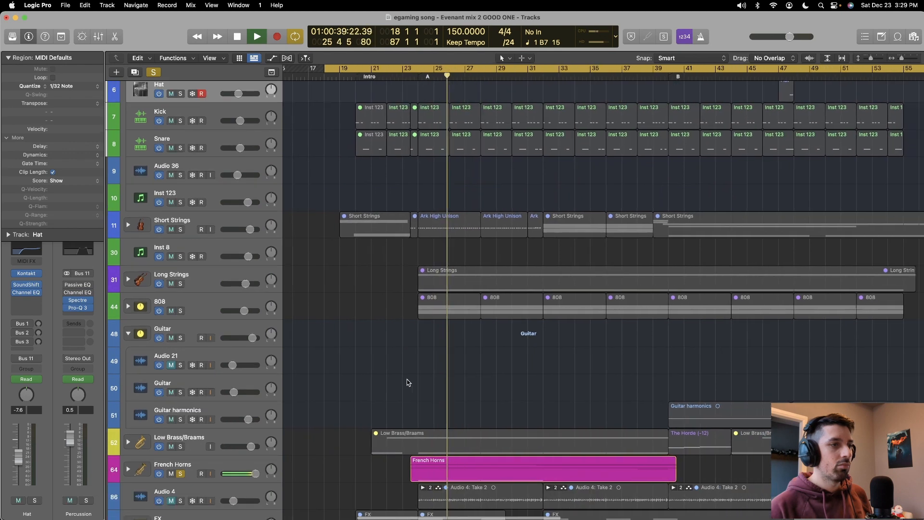
scroll(408, 381, "down", 4)
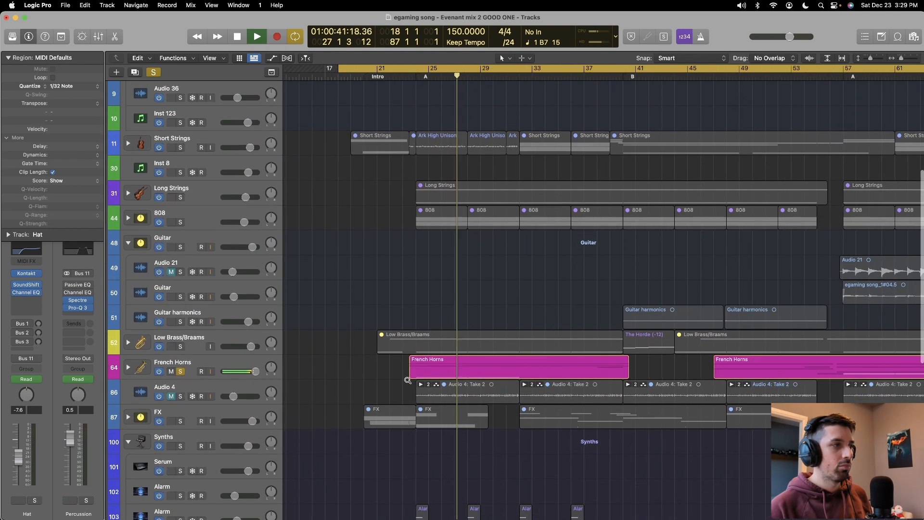
left_click(128, 368)
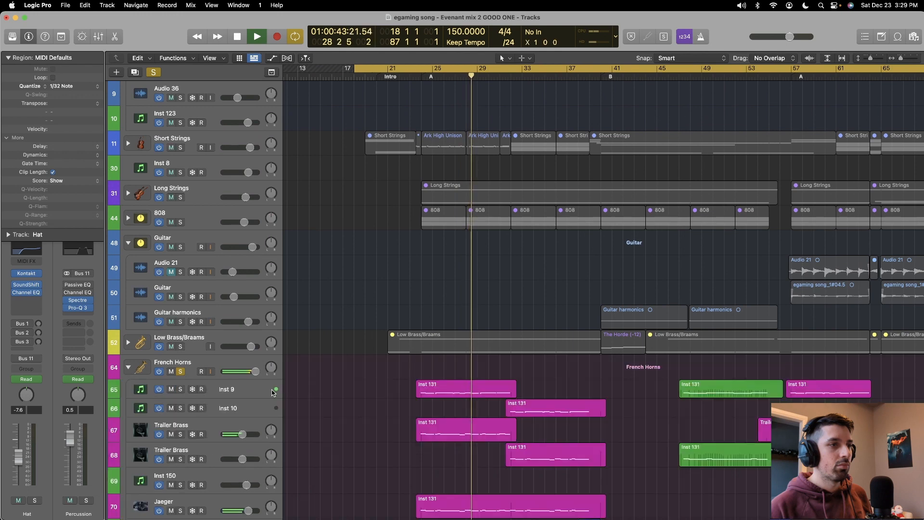
scroll(272, 392, "down", 3)
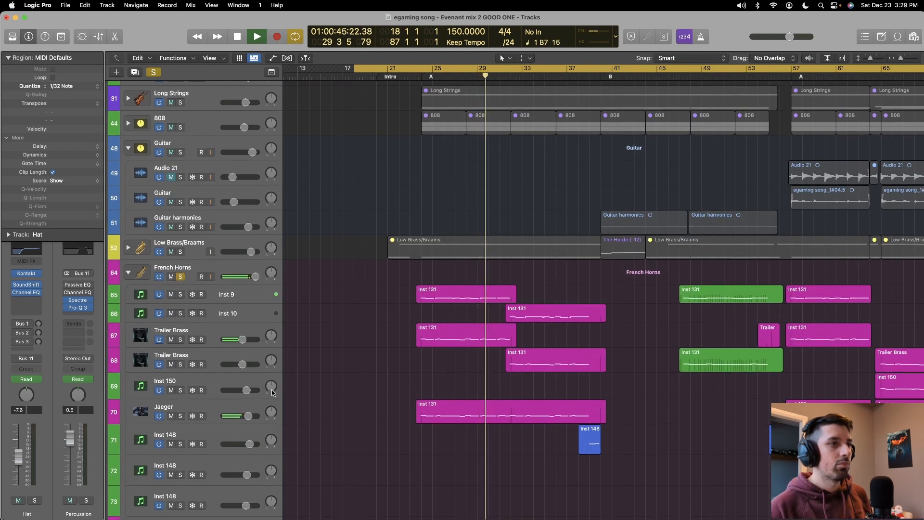
scroll(272, 393, "down", 5)
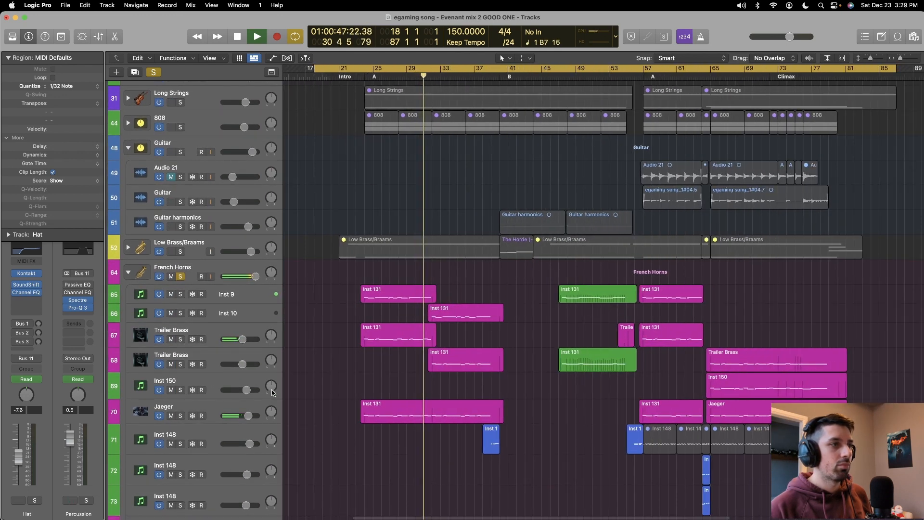
key("space")
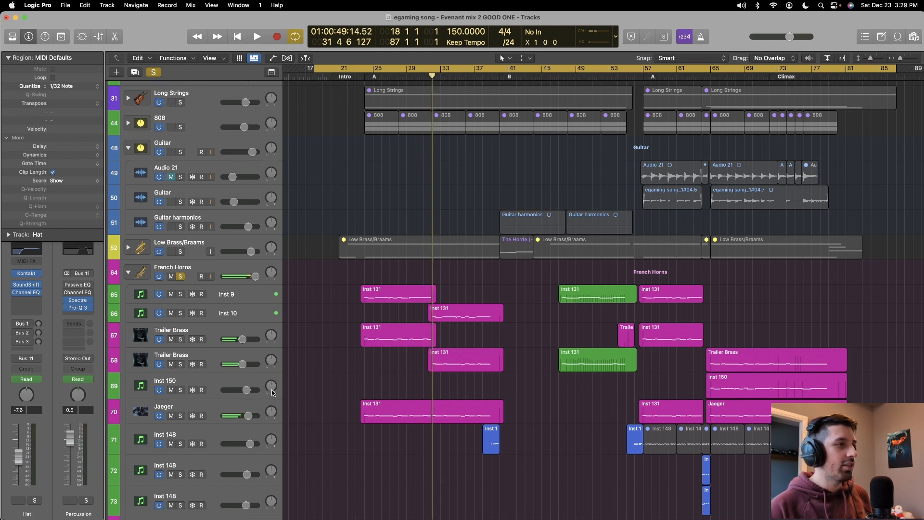
- Select the Jaeger, Inst 9 and upper Trailer Brass tracks in turn to examine the French Horns layers
left_click(203, 405)
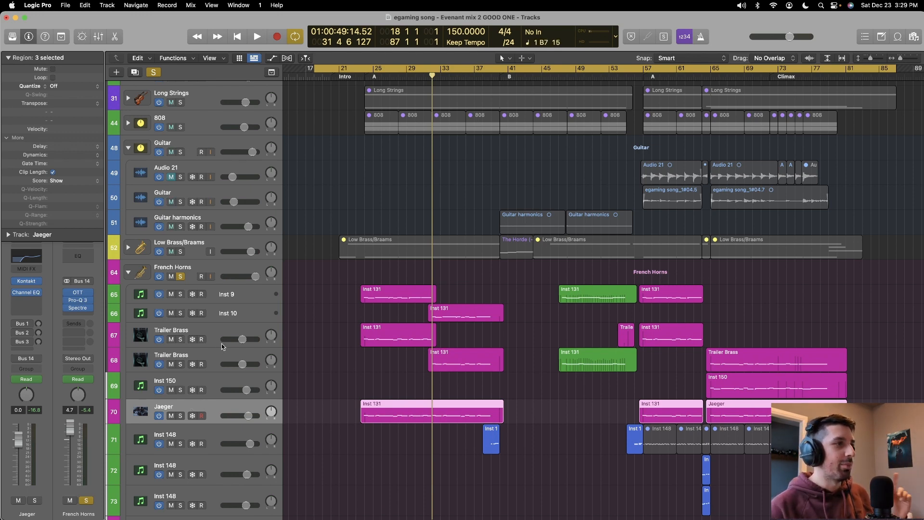
left_click(253, 295)
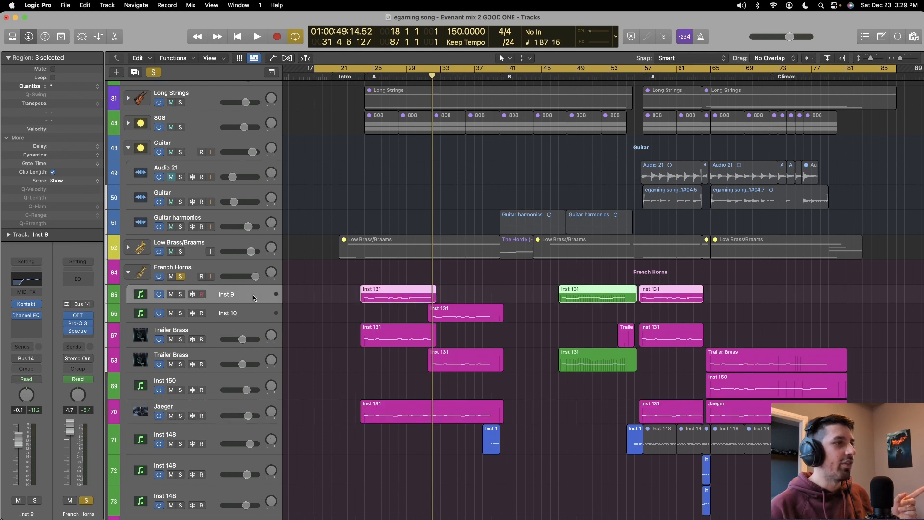
left_click(213, 334)
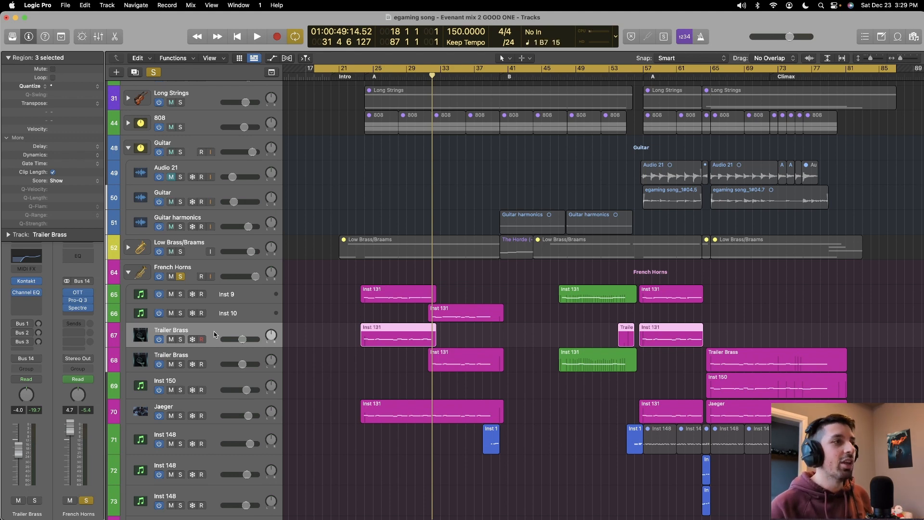
- Select the first Inst 131 region on Inst 9, followed by the overlapping Inst 131 region on Inst 10
scroll(227, 322, "up", 1)
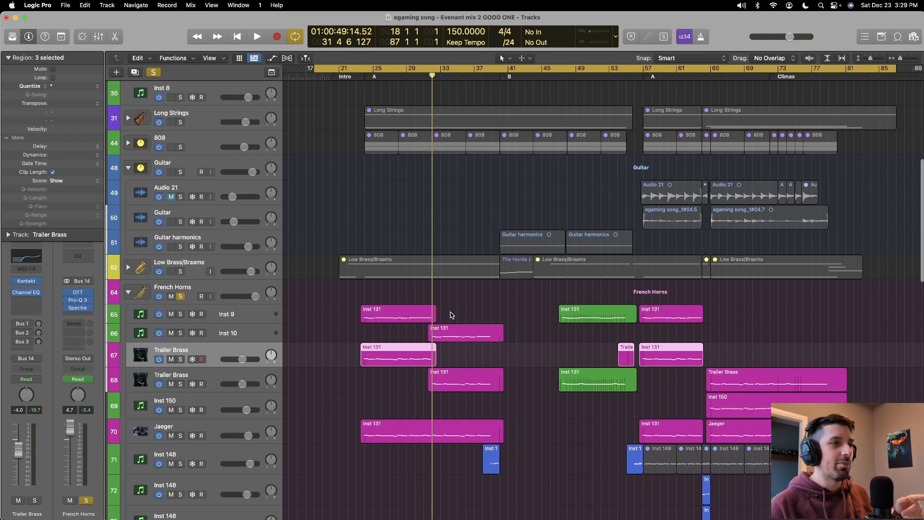
left_click(399, 317)
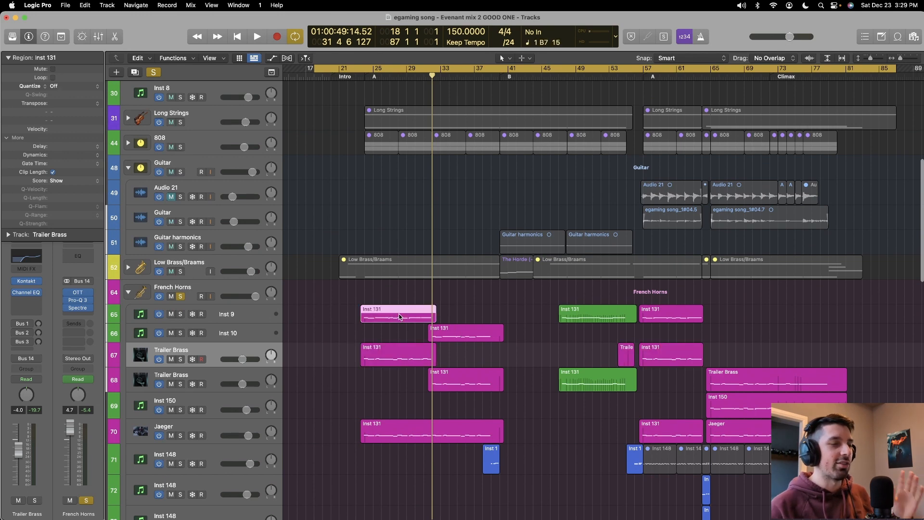
left_click(450, 335)
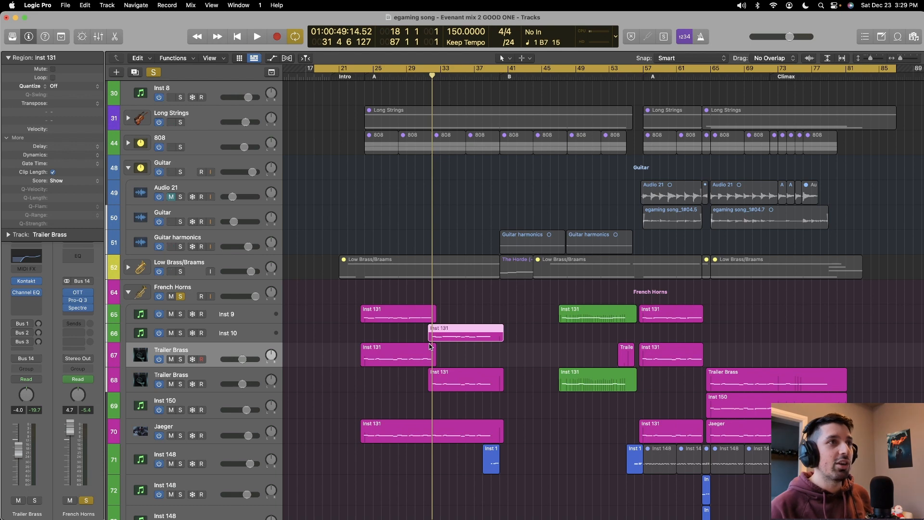
- Undo the accidental duplicate of the Trailer Brass track and clear every active solo in the project
scroll(566, 98, "up", 7)
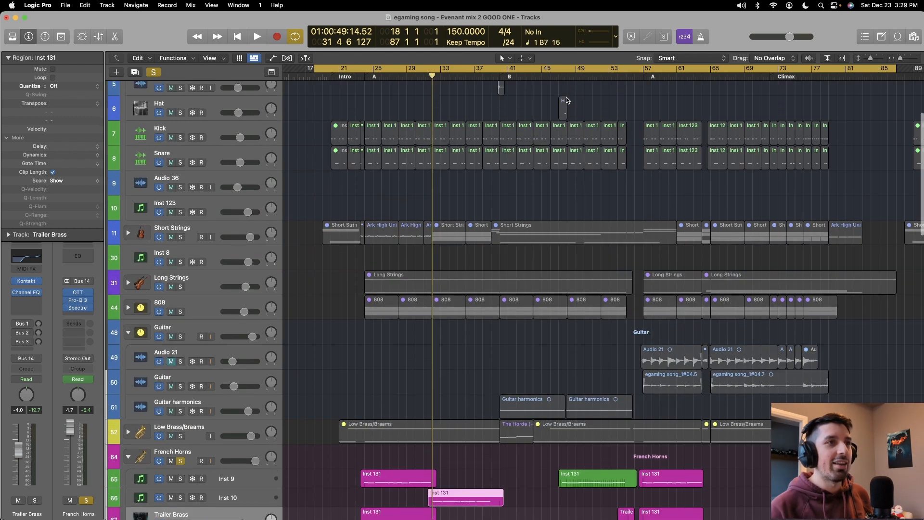
scroll(520, 354, "down", 4)
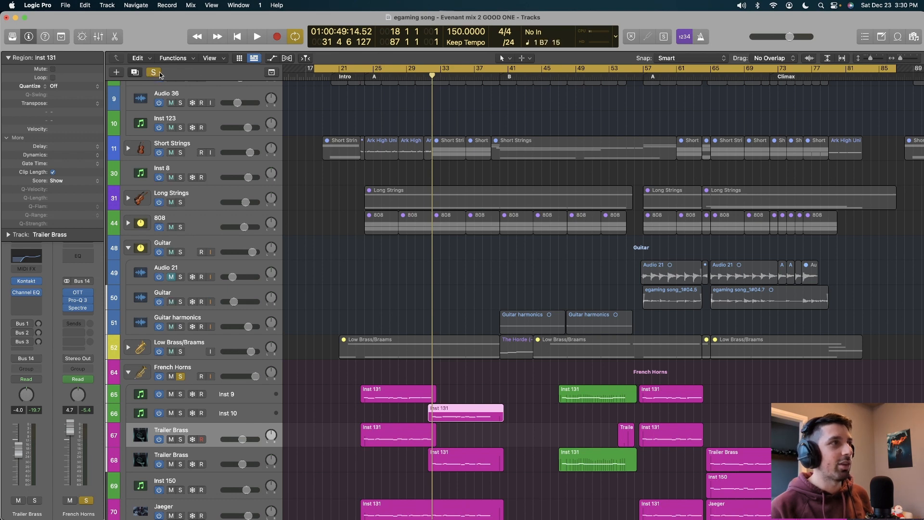
key("super+d")
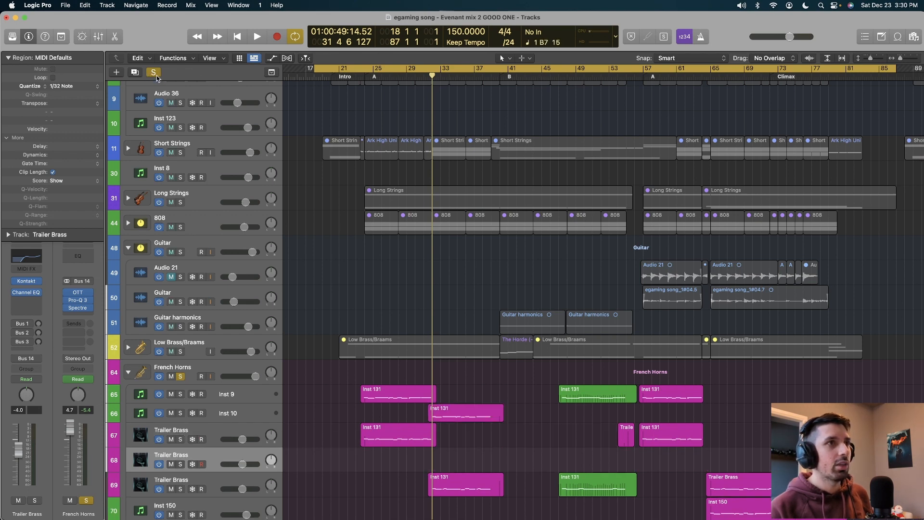
key("super+z")
left_click(154, 73)
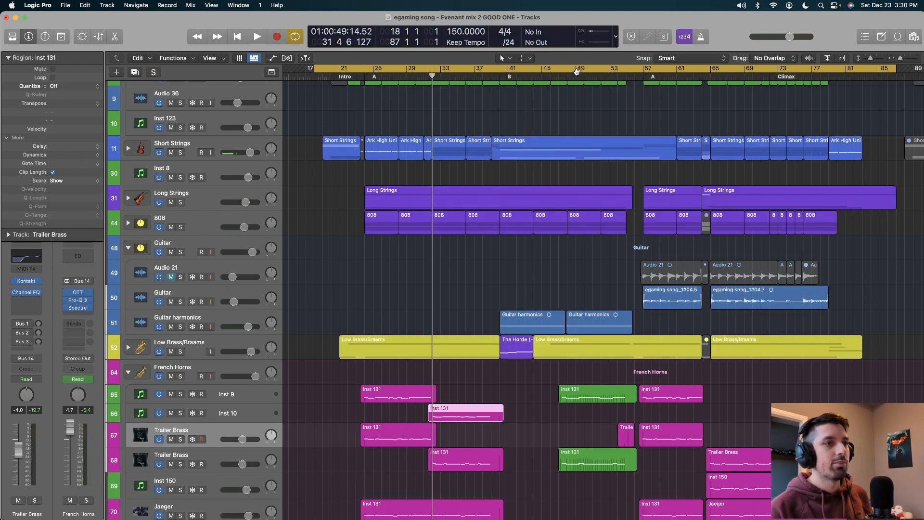
- Play the full arrangement from about bar 46 while following the expanded French Horns tracks in section B
left_click(553, 74)
key("space")
scroll(632, 139, "right", 5)
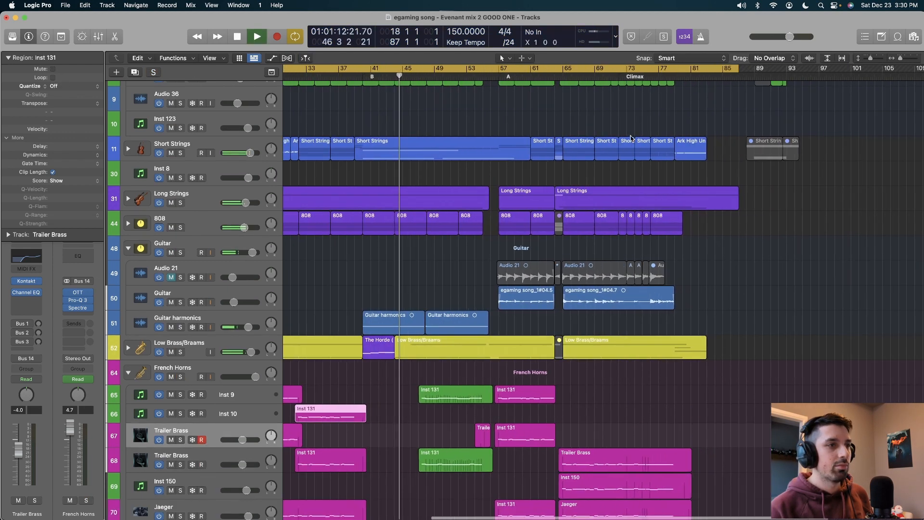
scroll(632, 139, "down", 2)
scroll(632, 139, "up", 3)
scroll(632, 139, "down", 3)
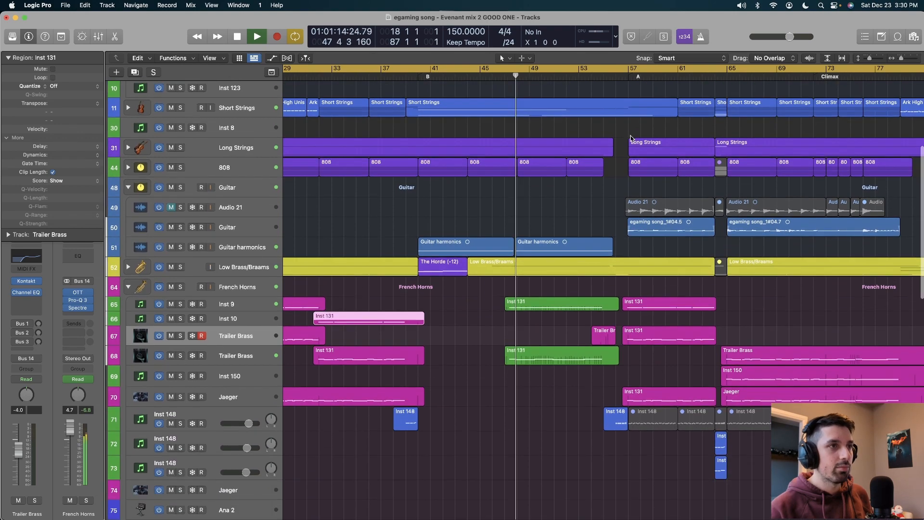
- Follow the full arrangement through the rest of section B and stop playback at bar 57
scroll(537, 136, "down", 1)
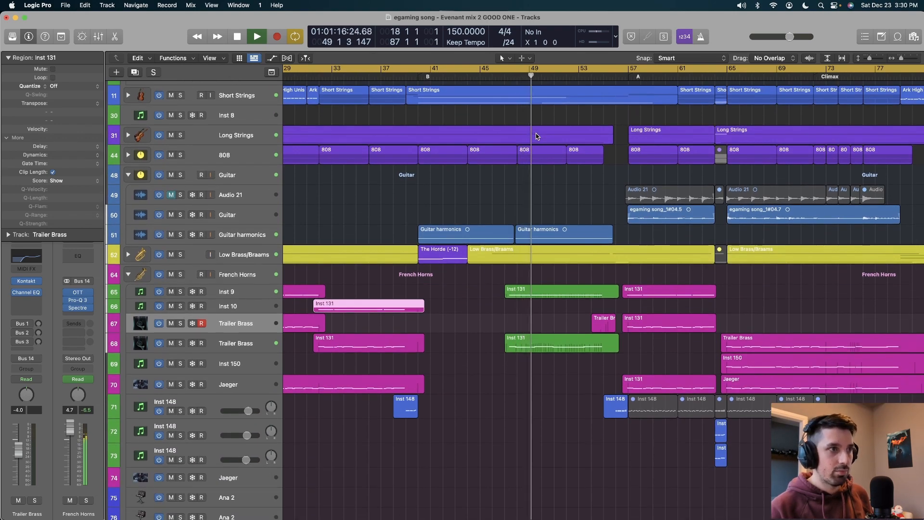
scroll(537, 136, "up", 3)
scroll(537, 136, "down", 1)
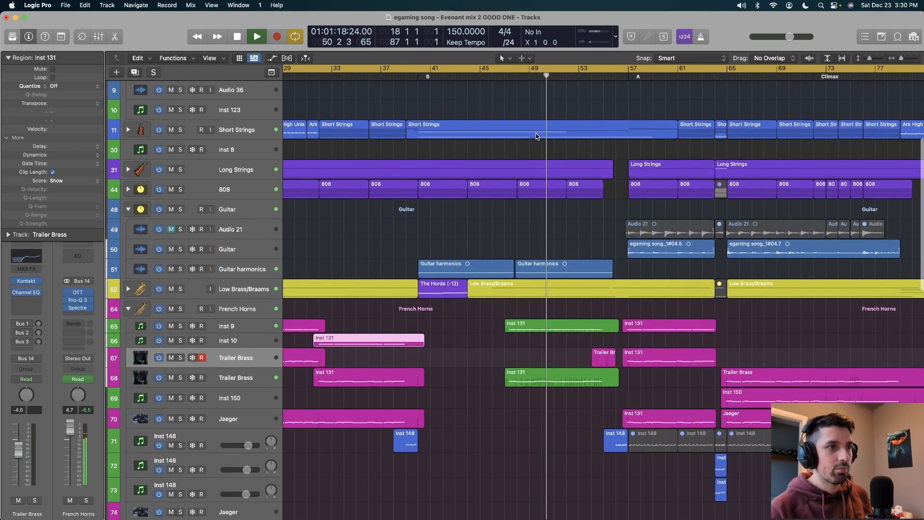
scroll(537, 137, "right", 3)
scroll(536, 136, "up", 2)
scroll(537, 136, "down", 2)
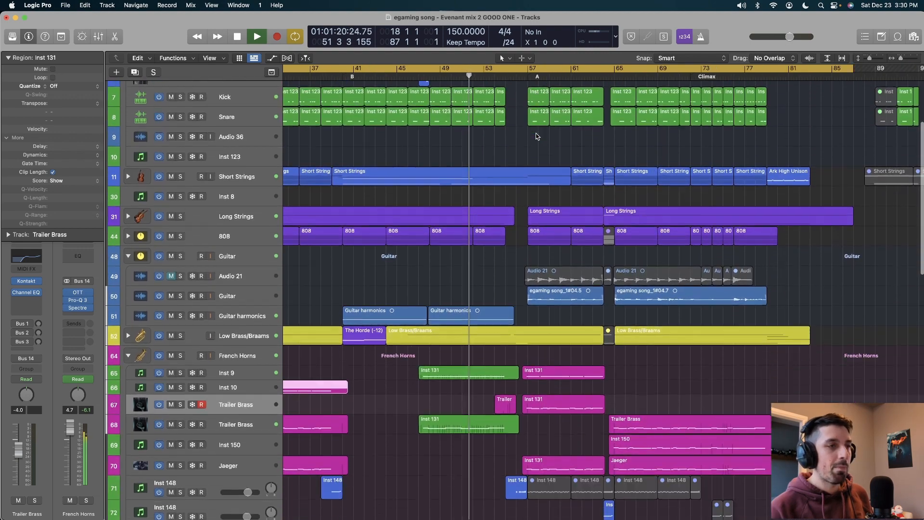
scroll(537, 136, "down", 4)
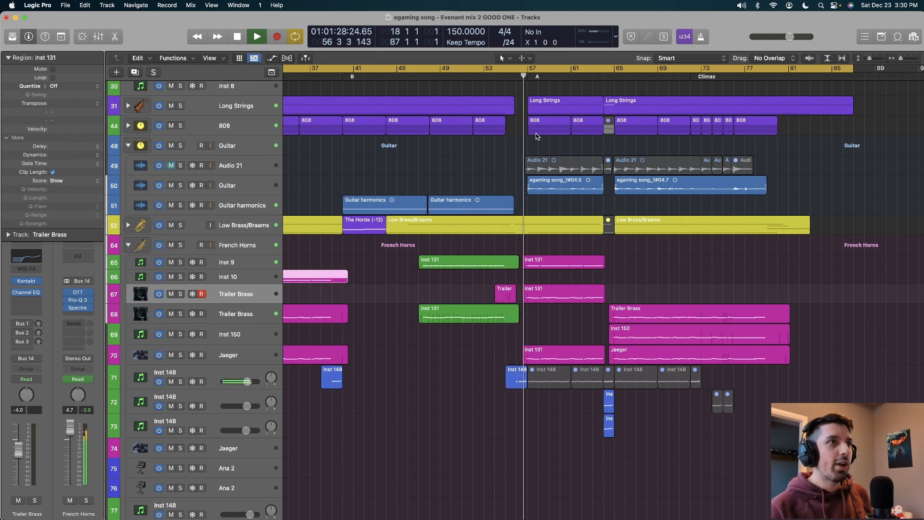
scroll(537, 136, "up", 6)
key("space")
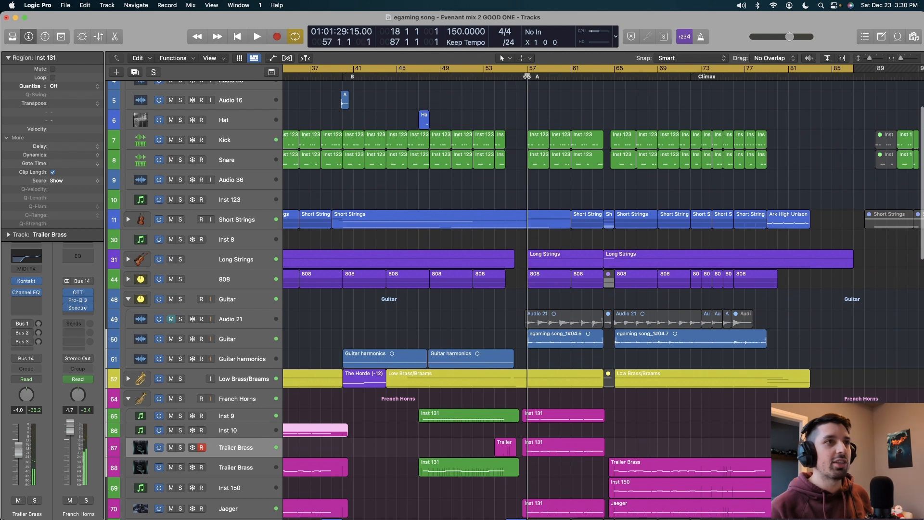
scroll(537, 136, "up", 3)
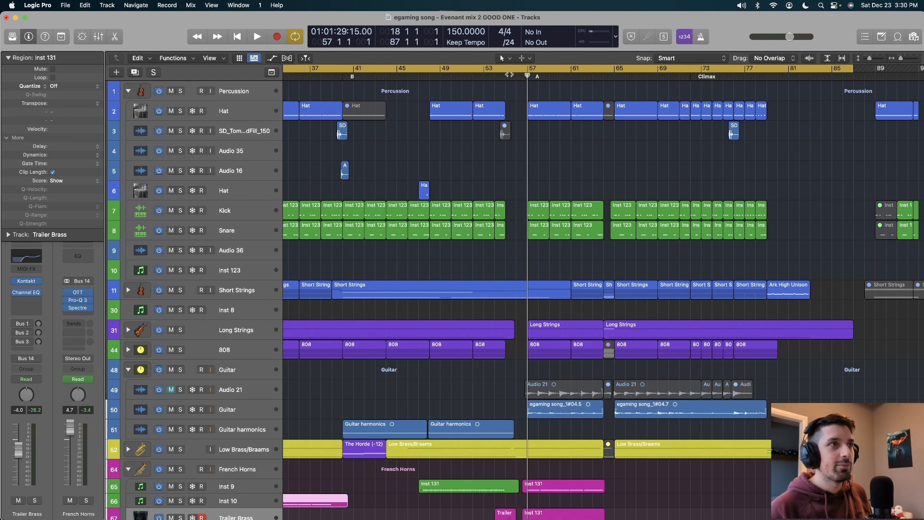
- Replay the transition into section A from about bar 54 and stop at bar 57
left_click(493, 77)
key("space")
scroll(522, 134, "right", 4)
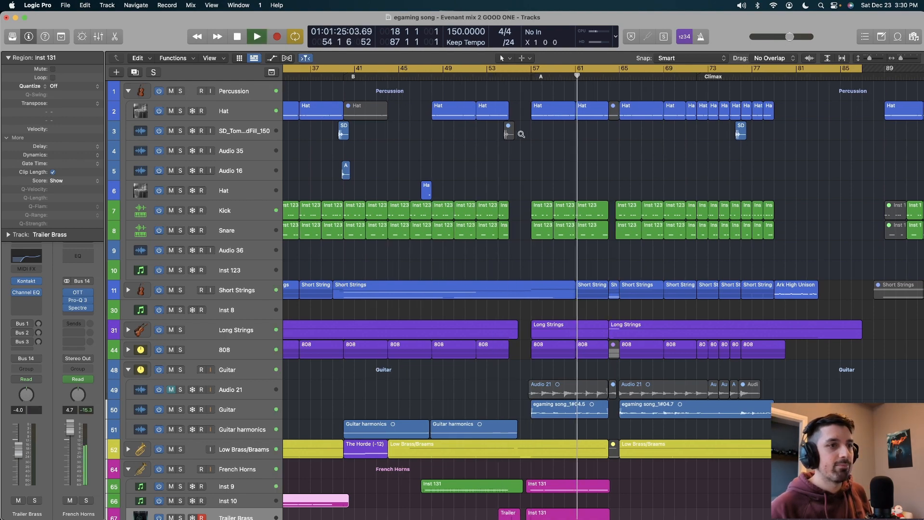
scroll(523, 136, "down", 5)
scroll(522, 135, "down", 3)
scroll(522, 135, "right", 4)
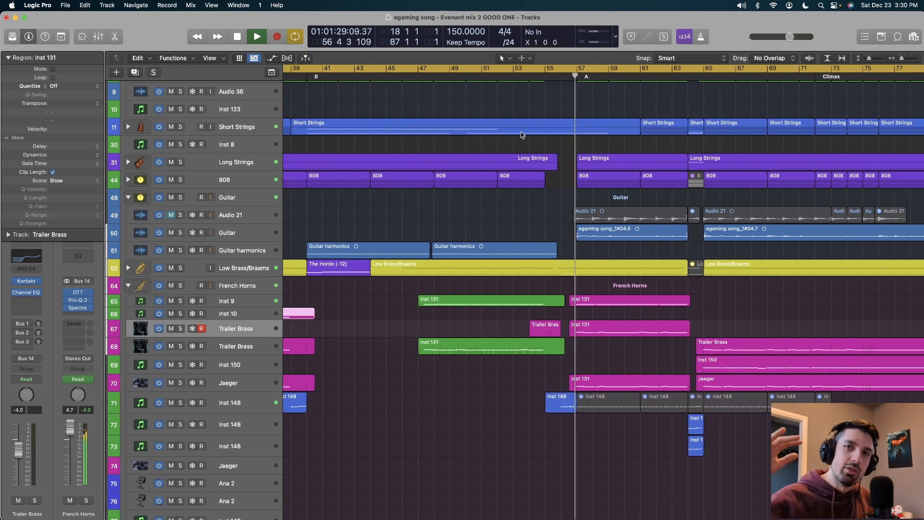
key("space")
scroll(522, 135, "right", 4)
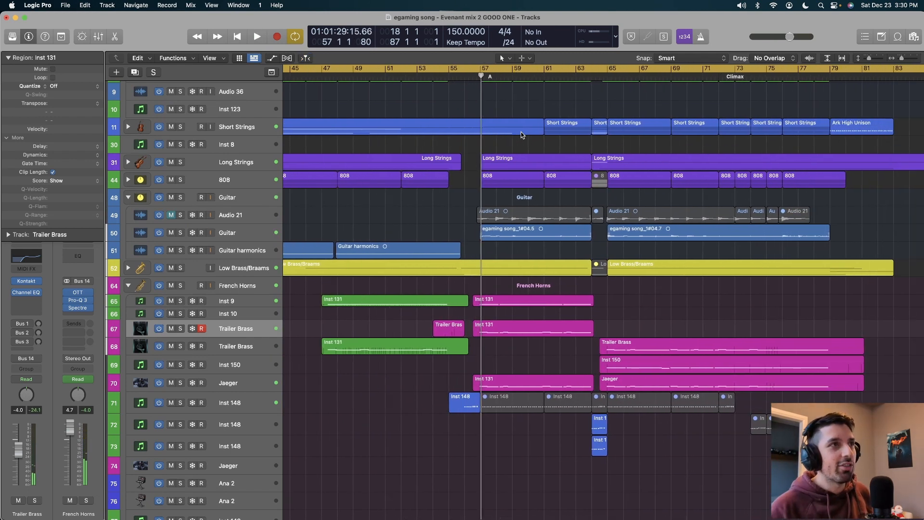
- Play the full arrangement of section A from bar 57 and stop at bar 65
scroll(470, 65, "up", 3)
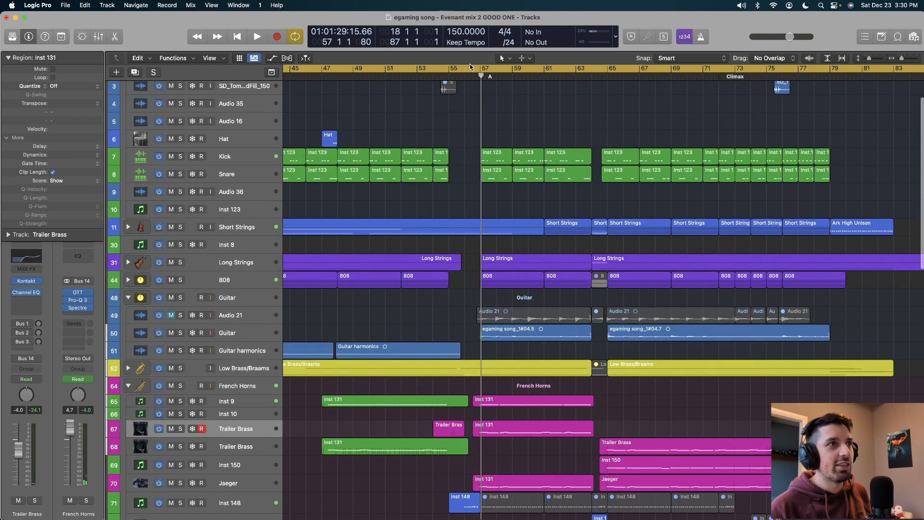
left_click(480, 76)
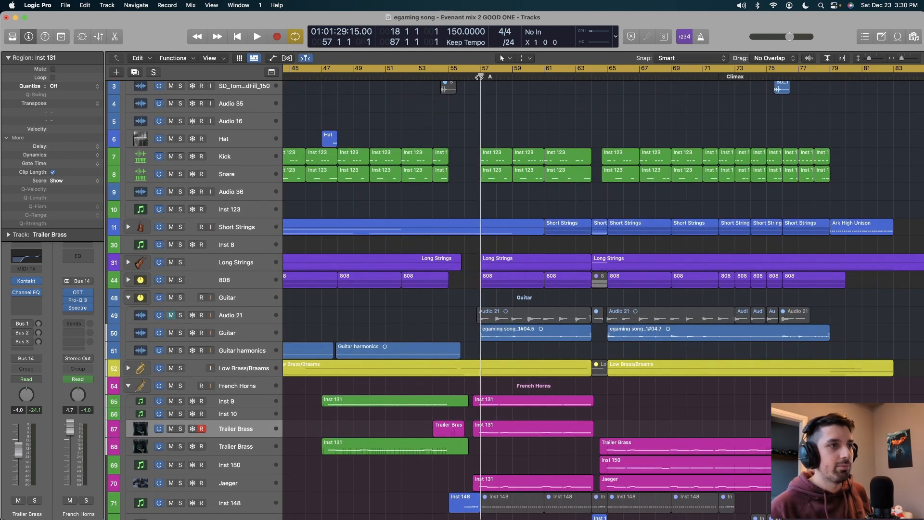
key("space")
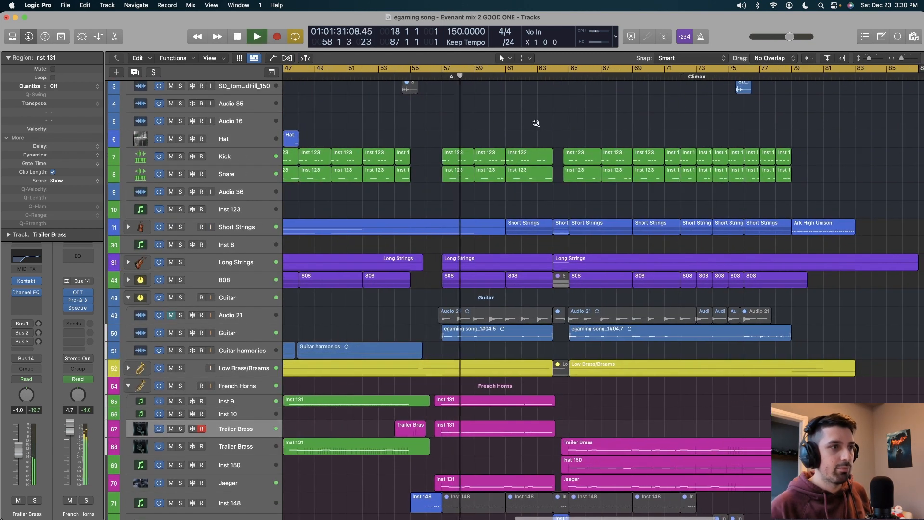
scroll(536, 124, "up", 1)
scroll(537, 123, "left", 1)
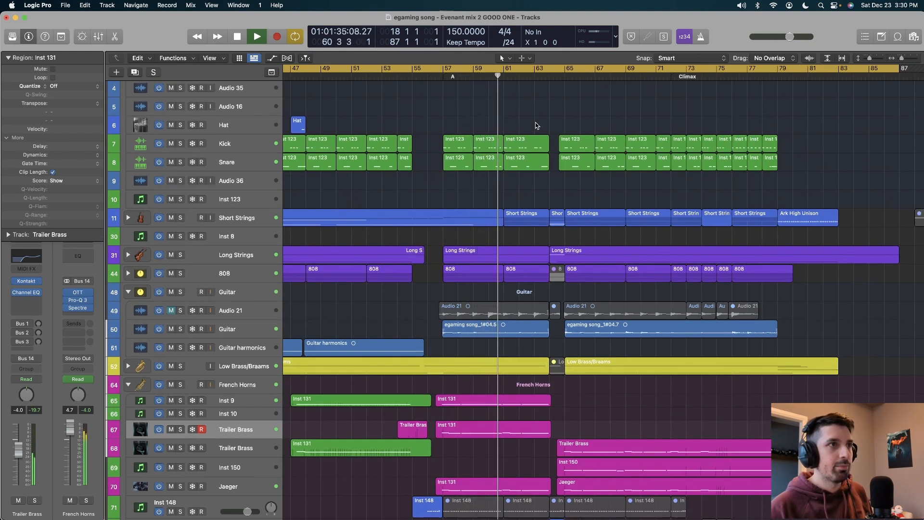
scroll(536, 126, "up", 1)
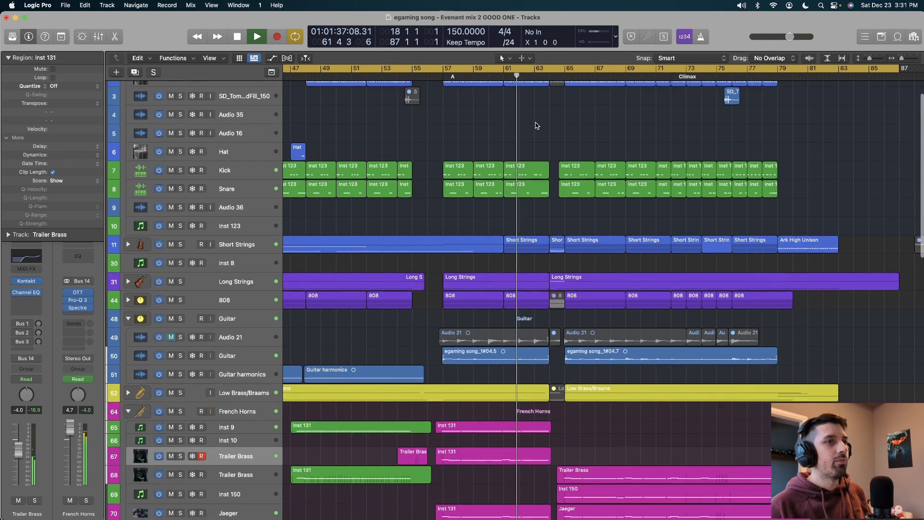
scroll(537, 126, "up", 1)
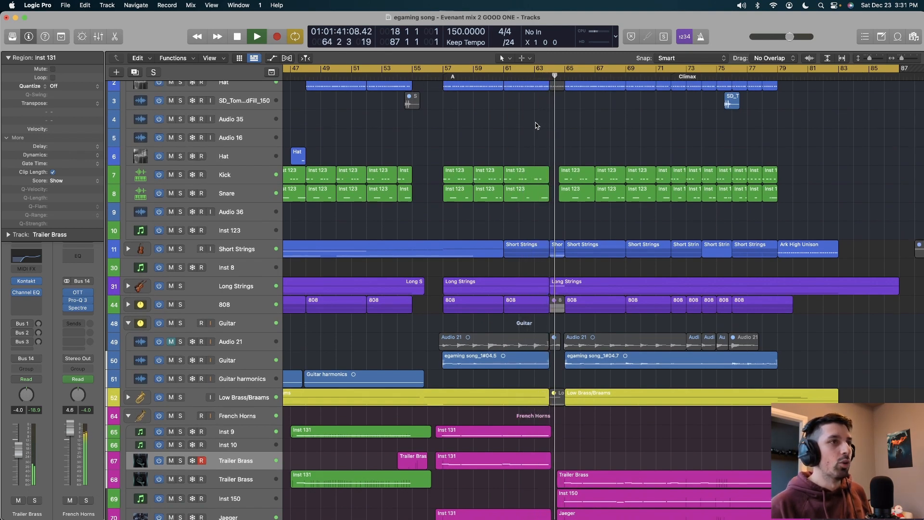
key("space")
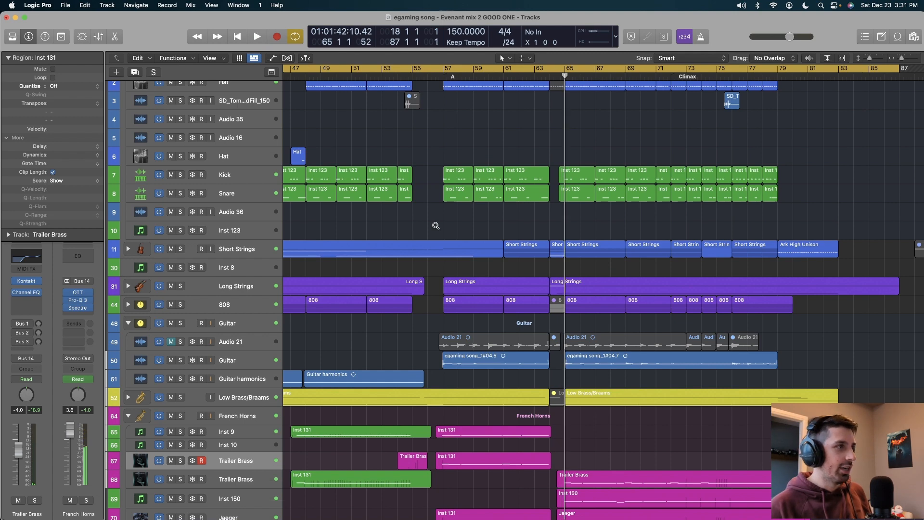
- Expand the Short Strings stack and solo it
scroll(436, 226, "up", 2)
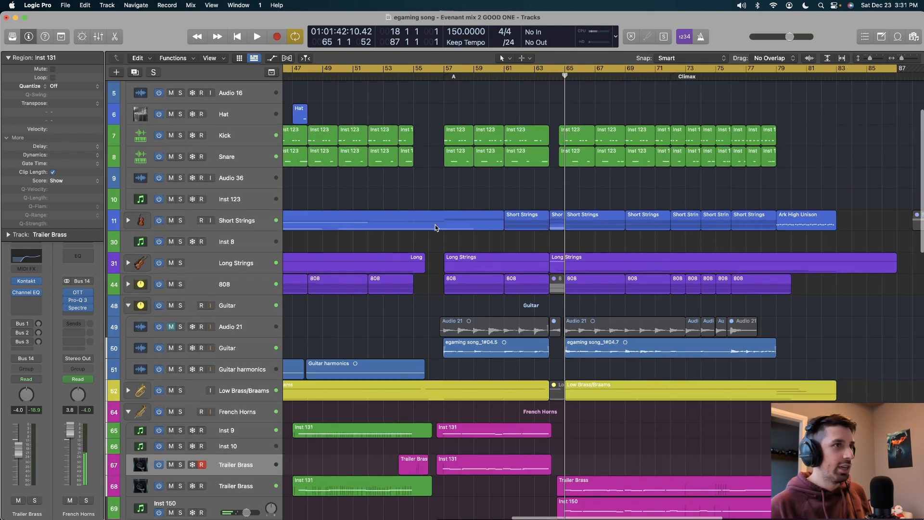
left_click(128, 220)
scroll(445, 236, "down", 2)
scroll(445, 235, "down", 5)
scroll(444, 235, "down", 3)
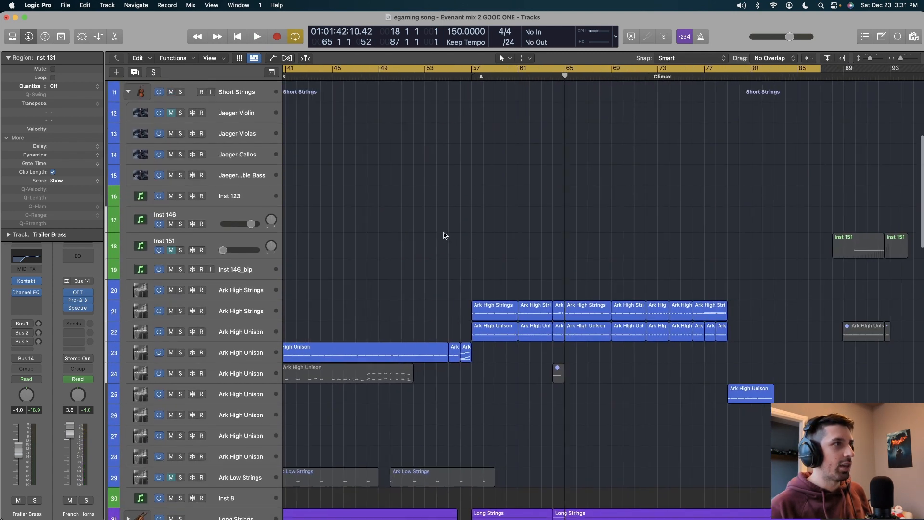
scroll(193, 167, "up", 2)
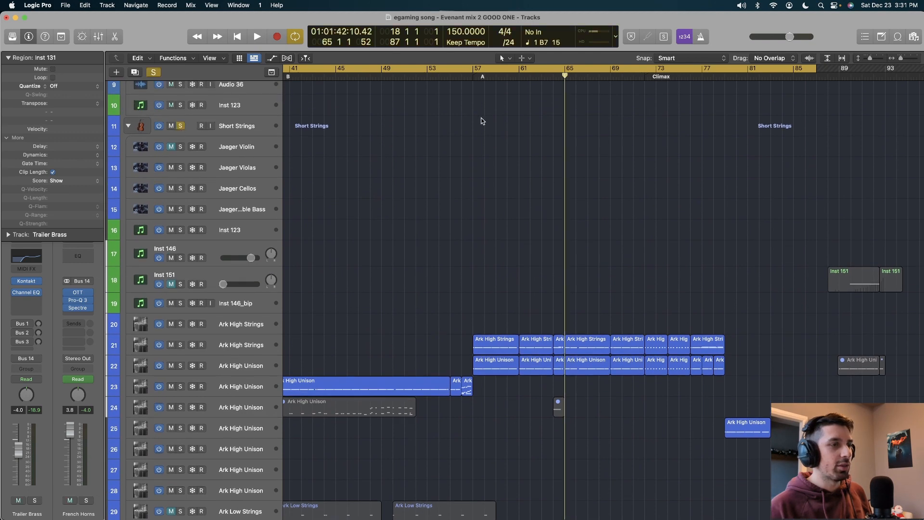
- Listen to the soloed short strings from bar 57 to bar 60, briefly muting and unmuting the Ark High Strings on track 21
left_click(470, 77)
key("space")
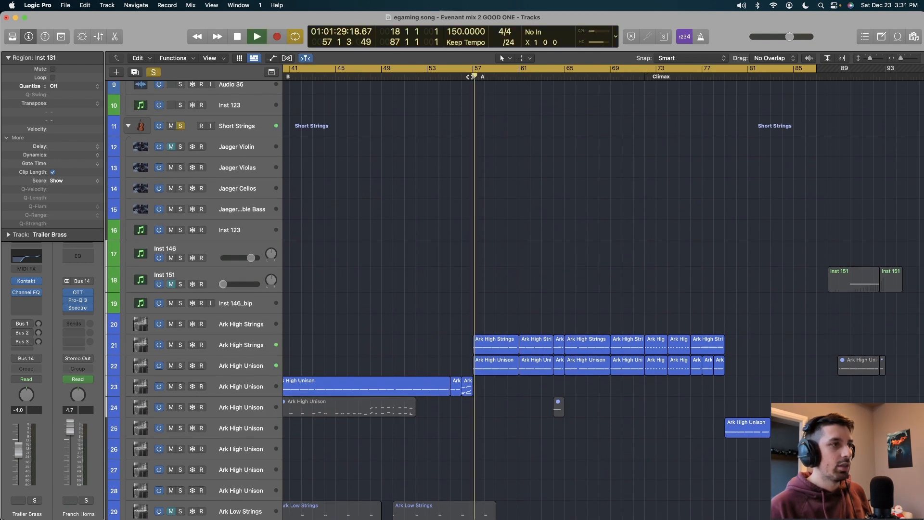
scroll(468, 122, "up", 1)
scroll(468, 122, "up", 1)
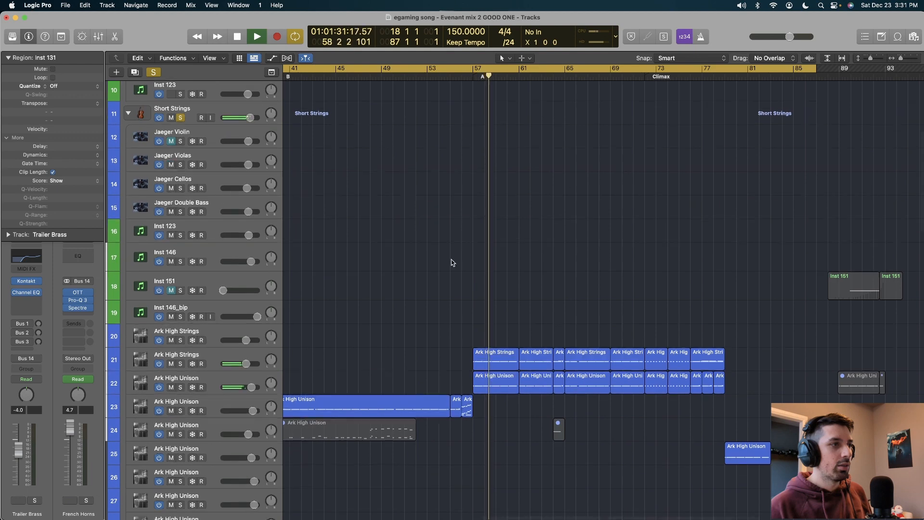
left_click(171, 364)
left_click(171, 364)
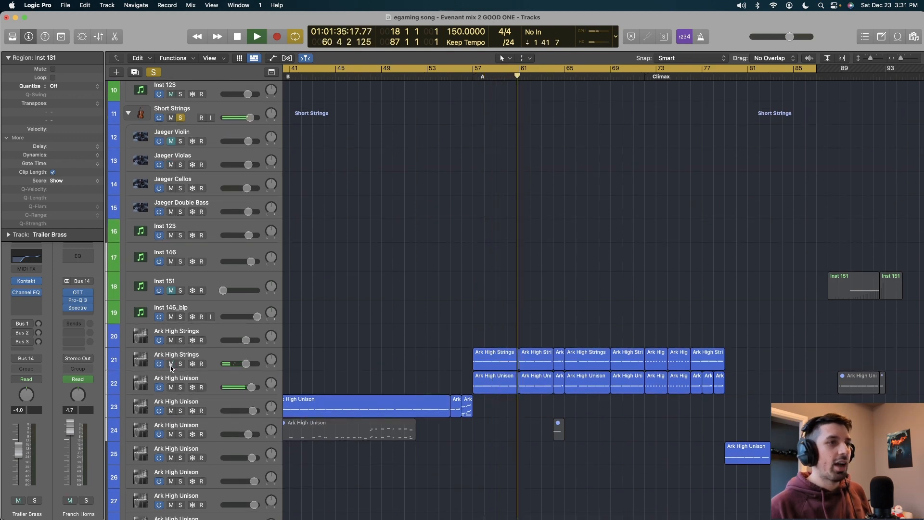
key("space")
- Collapse the Short Strings stack and switch the solo from it to the Guitar stack
scroll(435, 371, "down", 3)
scroll(435, 371, "down", 2)
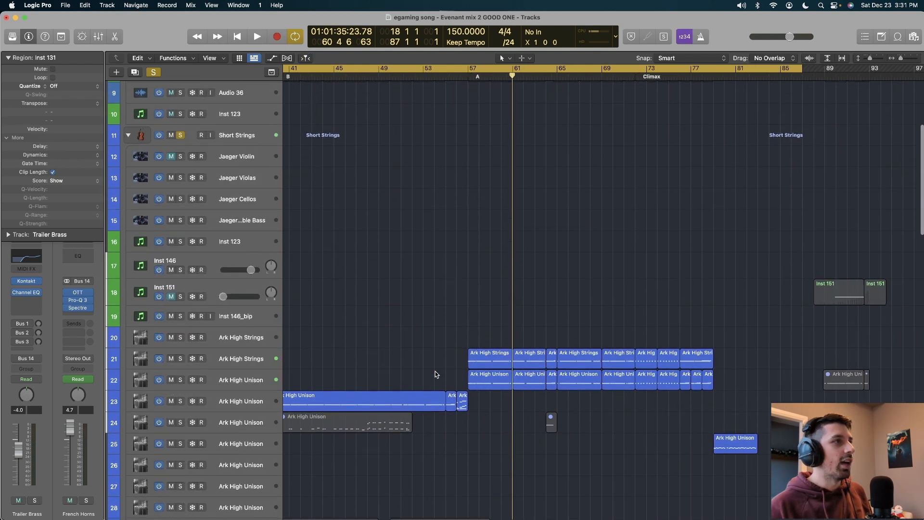
scroll(435, 371, "down", 5)
scroll(199, 160, "up", 5)
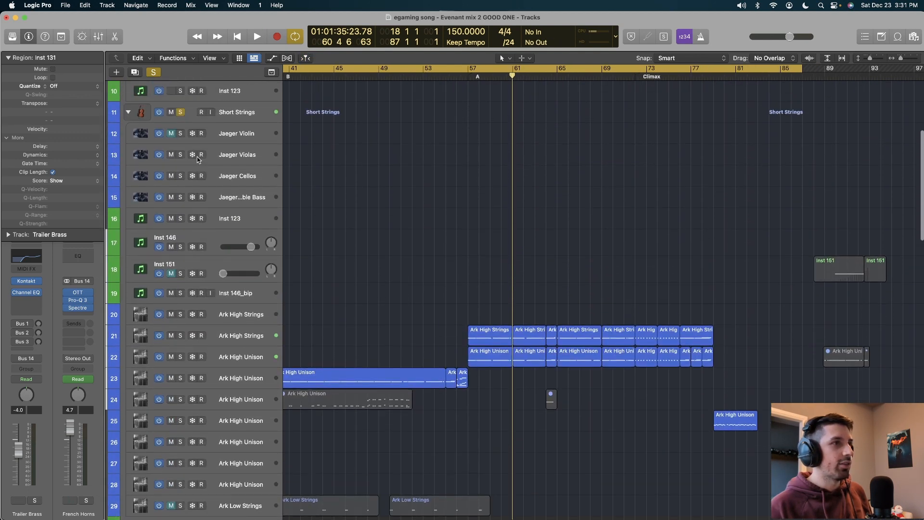
left_click(128, 134)
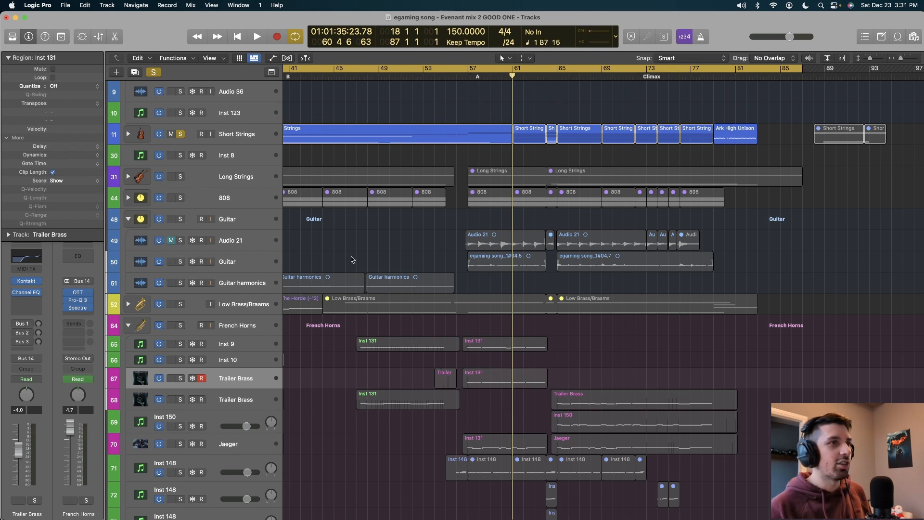
left_click(180, 220)
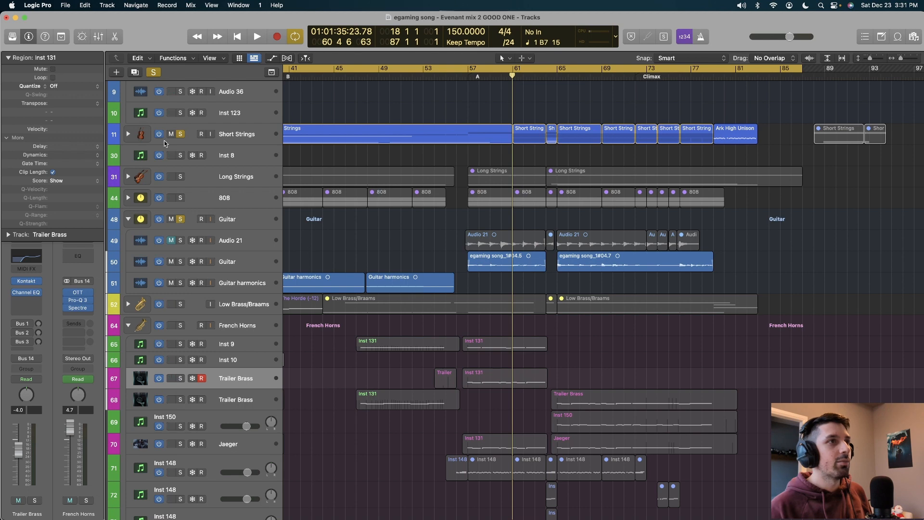
left_click(179, 134)
- Play the soloed Guitar stack from bar 57 to bar 60 with its waveforms enlarged
left_click(466, 76)
key("space")
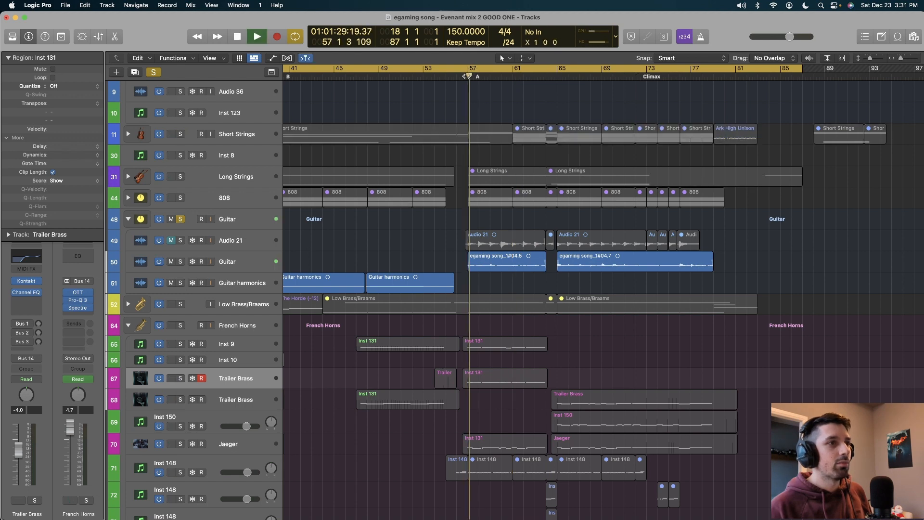
key("super+Down")
key("super+Down")
key("super+Right")
key("super+Right")
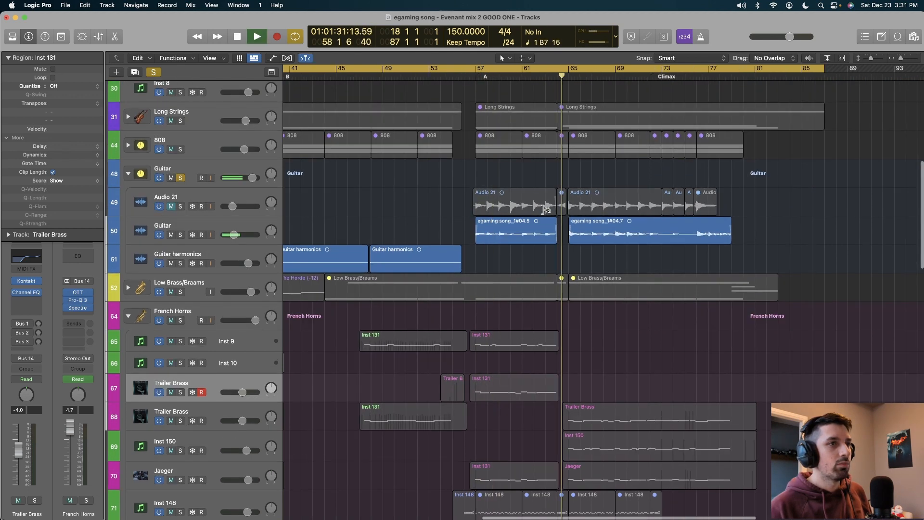
scroll(546, 210, "right", 1)
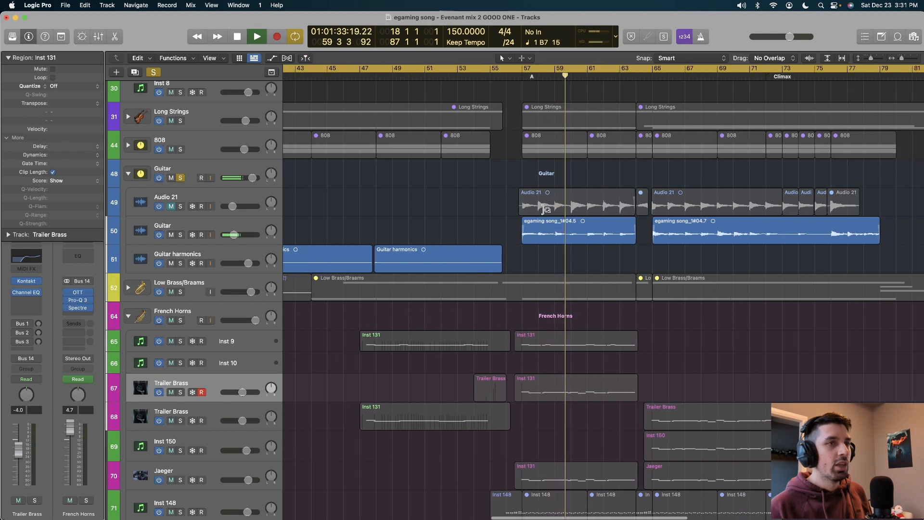
key("space")
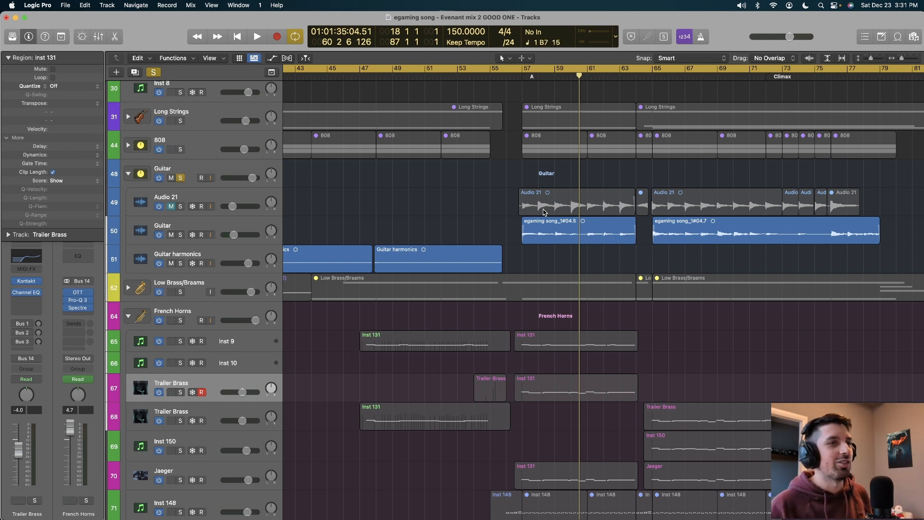
- Select the Guitar track, inspect its STL Ignite AmpHub plug-in and close the plug-in window
scroll(544, 213, "up", 5)
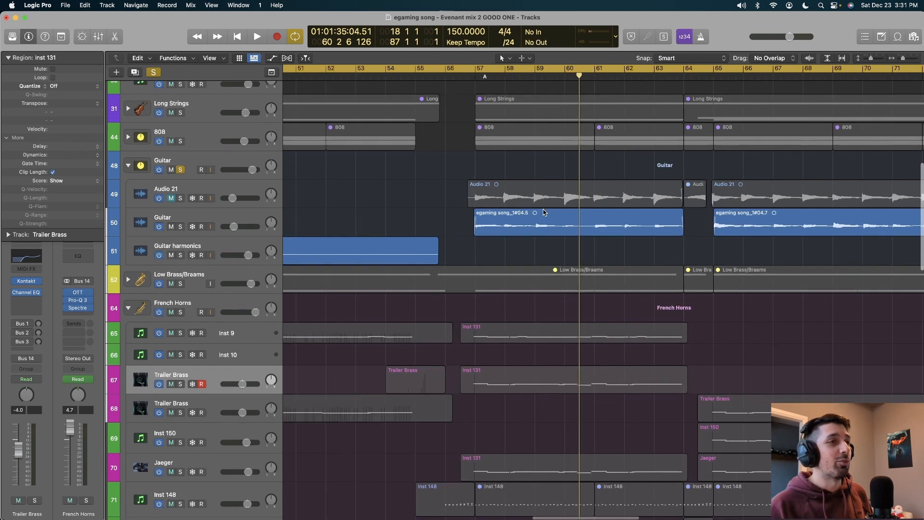
scroll(544, 212, "down", 3)
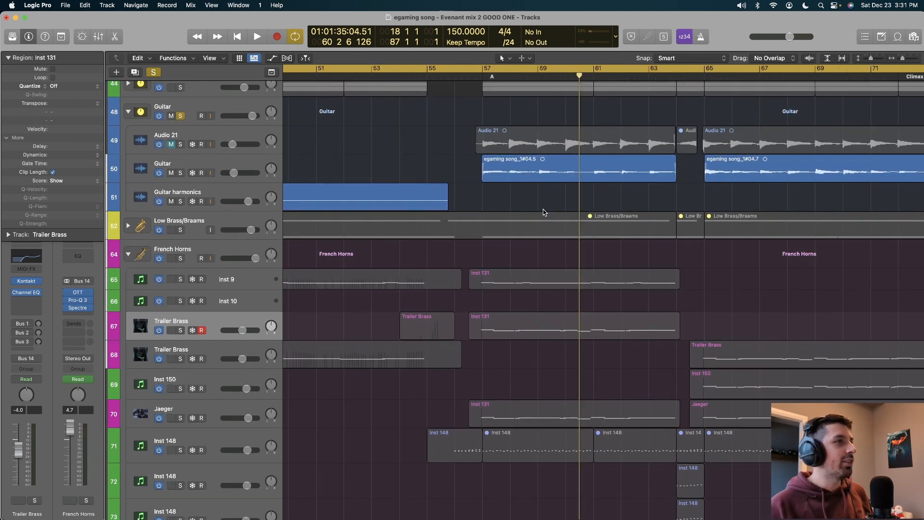
left_click(226, 159)
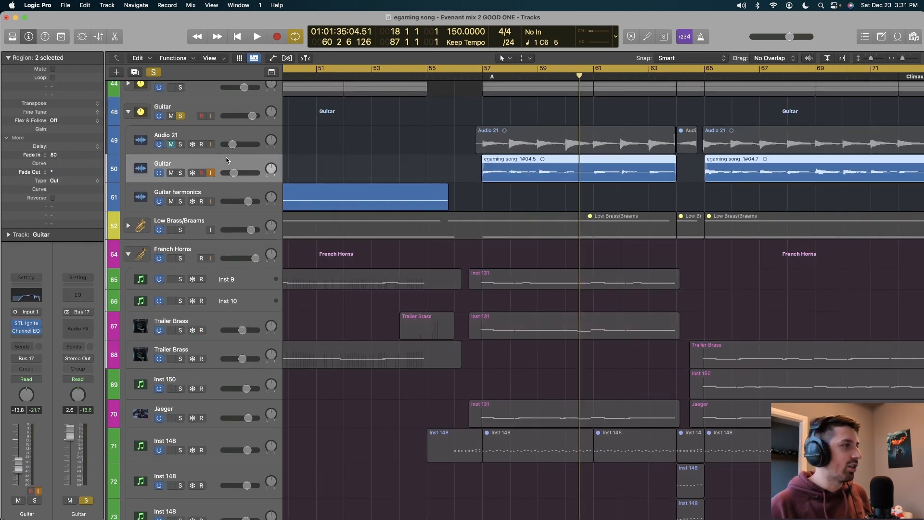
left_click(22, 324)
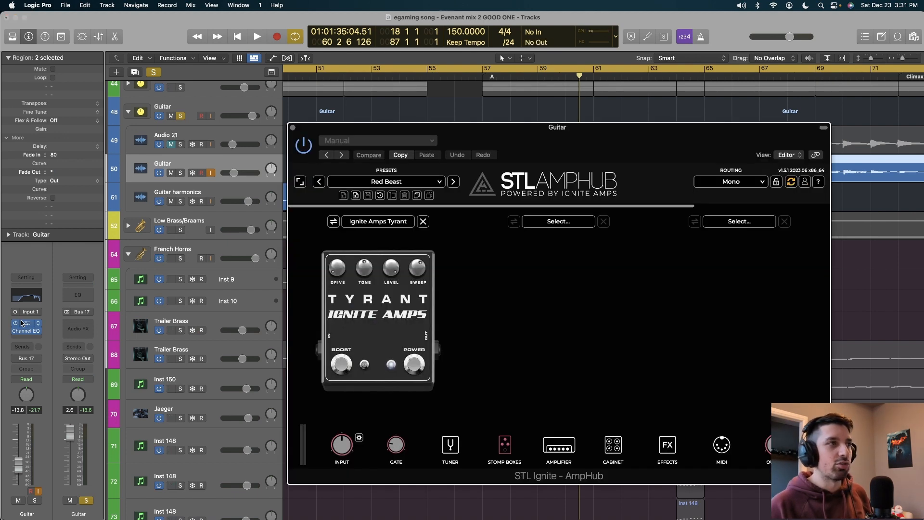
left_click(22, 323)
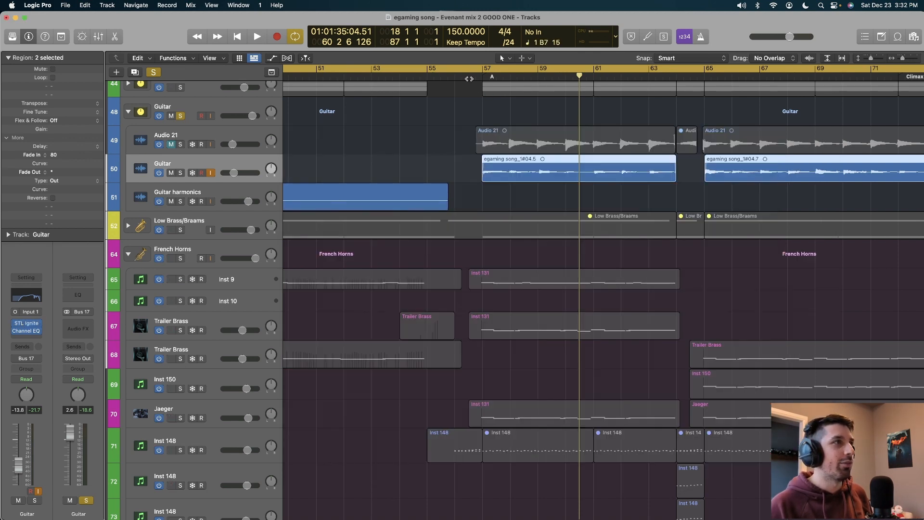
- Compare the Guitar track in the full mix and soloed, playing from bar 57 and again from bar 60, and end with it unsoloed
double_click(444, 78)
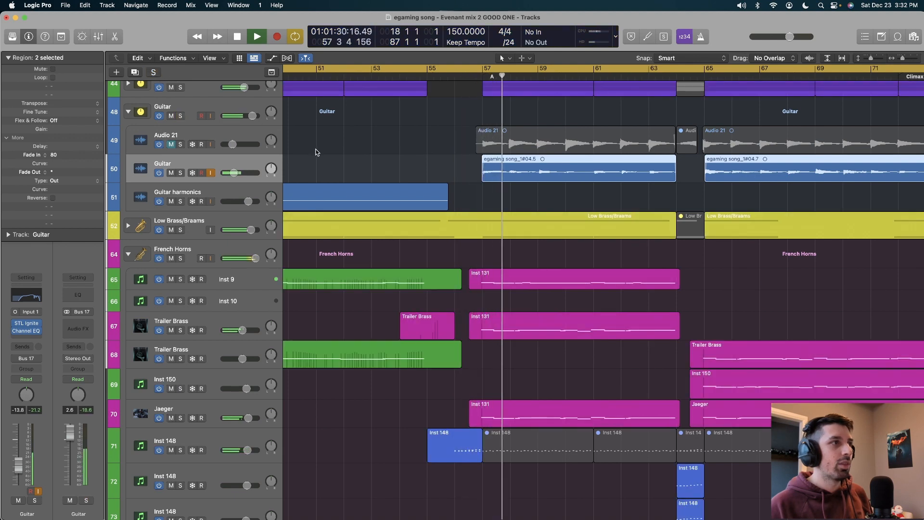
key("s")
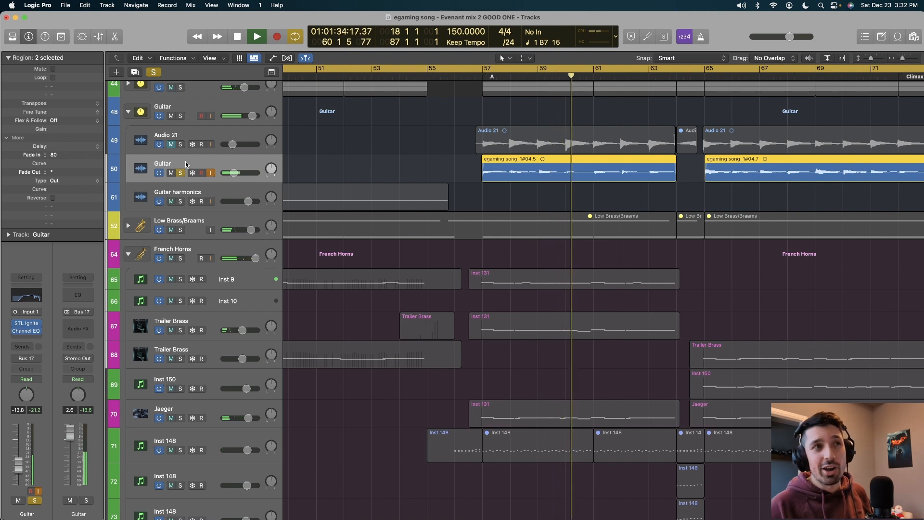
key("space")
left_click(561, 79)
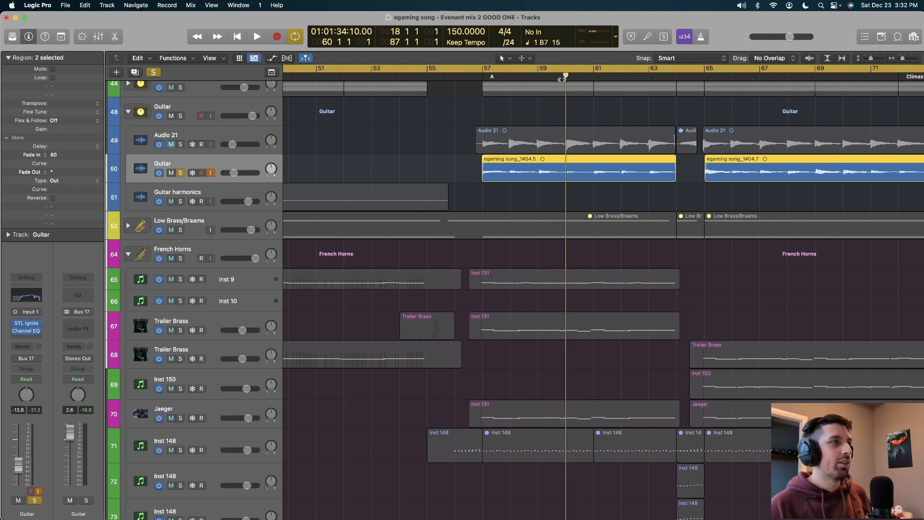
key("space")
left_click(181, 173)
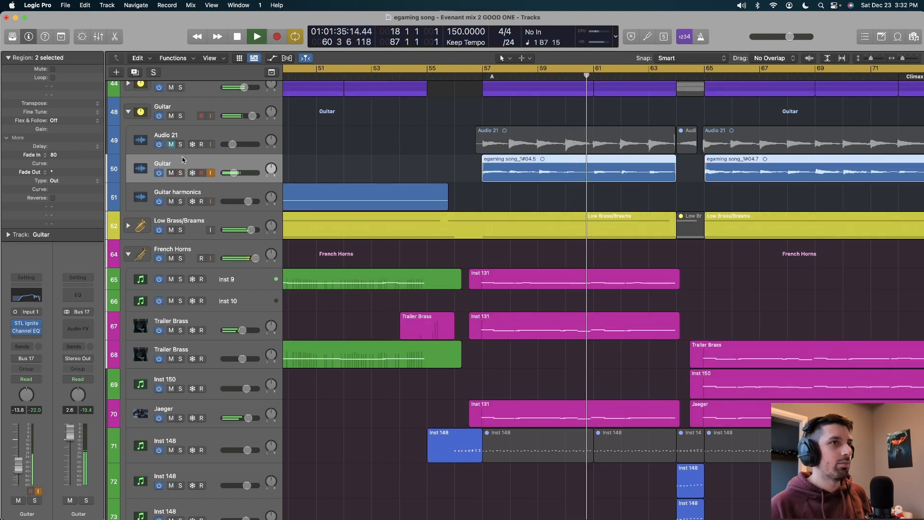
- Mute and unmute the Guitar track twice during playback to hear its contribution, and stop around bar 63
left_click(171, 174)
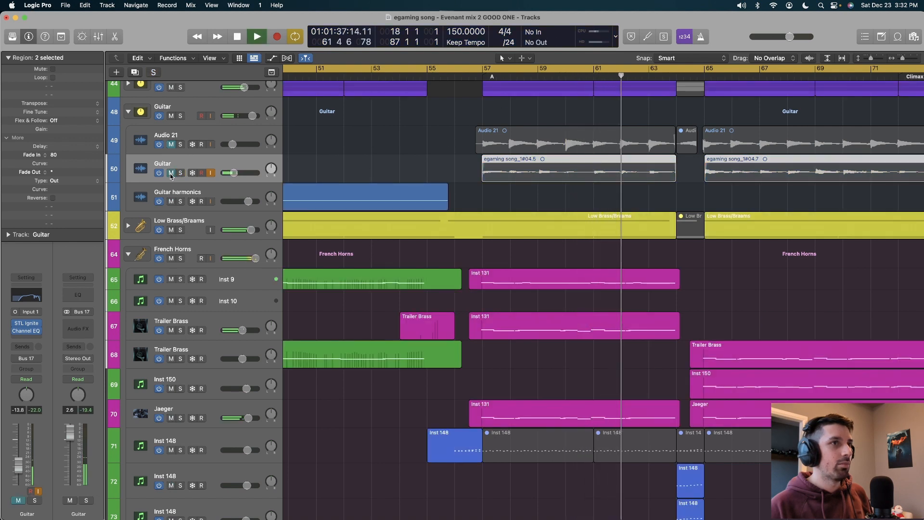
left_click(171, 174)
left_click(171, 173)
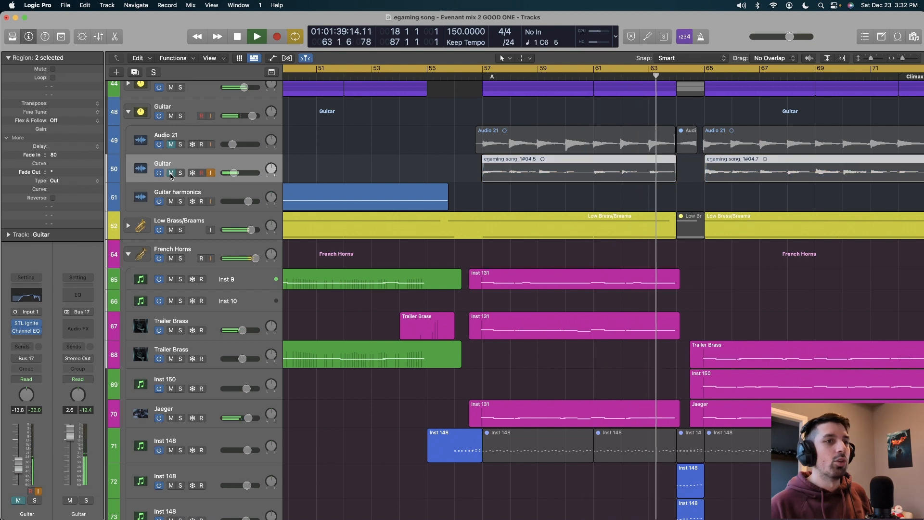
left_click(172, 174)
key("space")
- Play the full mix through the break at bar 64 and stop at bar 66
scroll(365, 187, "up", 8)
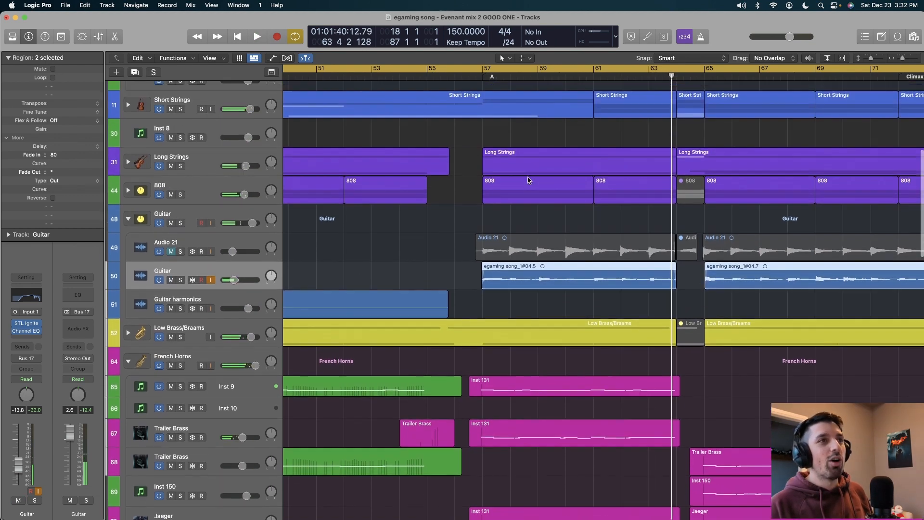
scroll(528, 180, "right", 3)
key("super+Left")
key("super+Up")
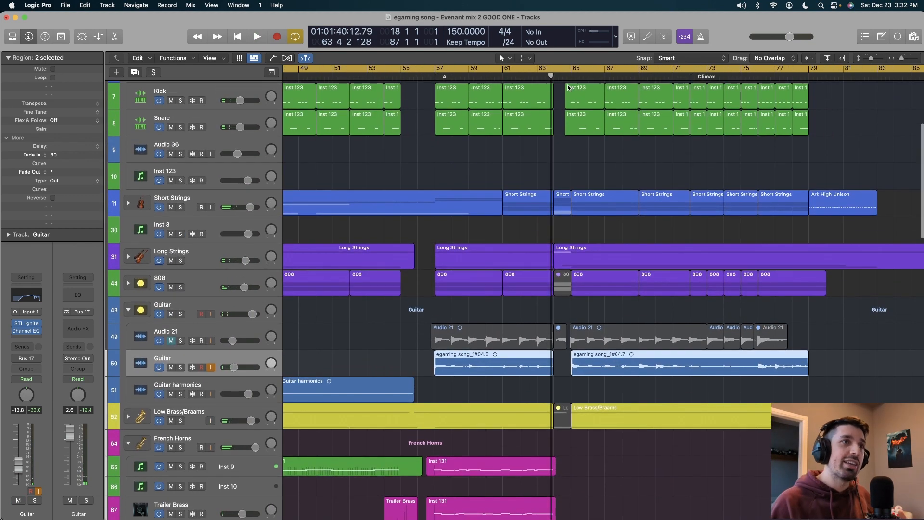
key("period")
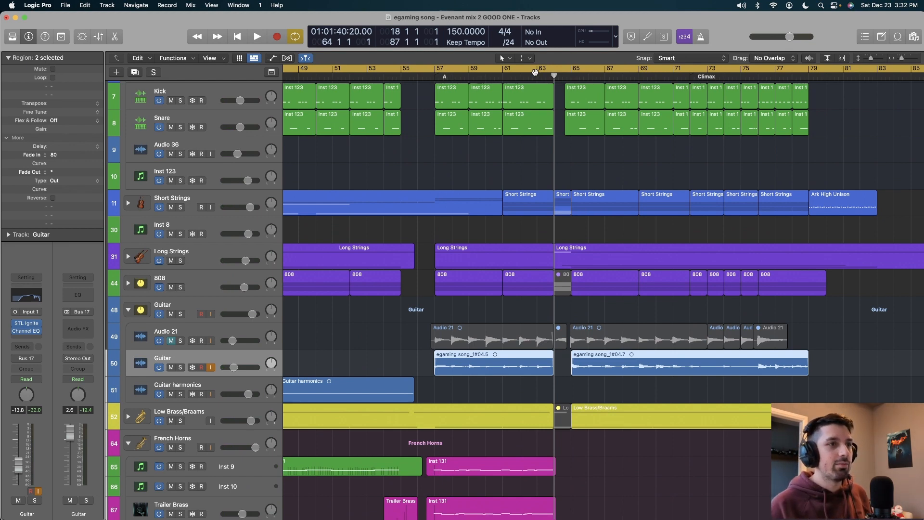
left_click_drag(553, 76, 537, 76)
key("space")
left_click(547, 163, "ctrl+alt")
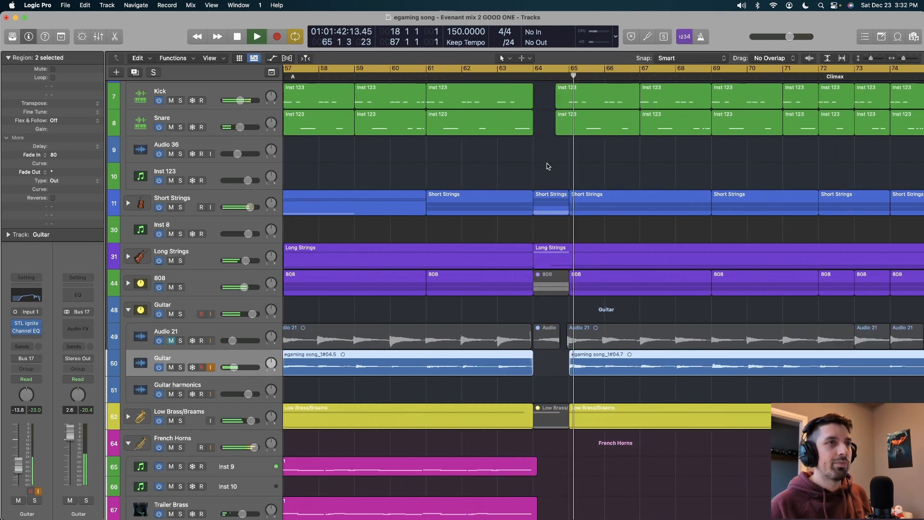
key("space")
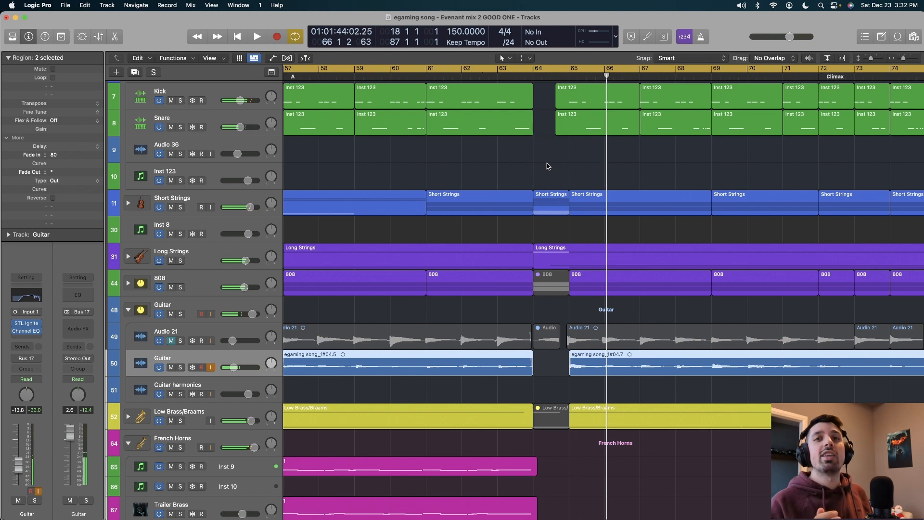
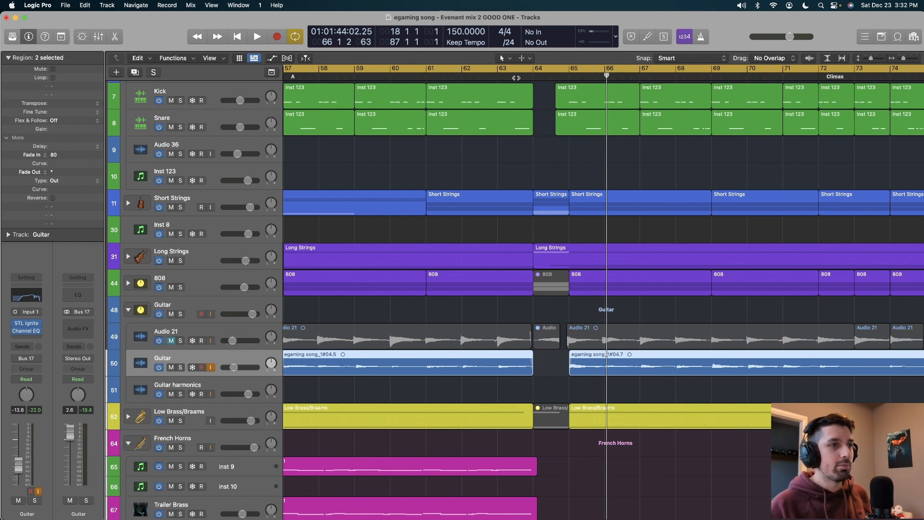
- Play the full mix from bar 61 into the climax and follow the percussion, strings, guitar, brass and horn tracks
left_click(429, 78)
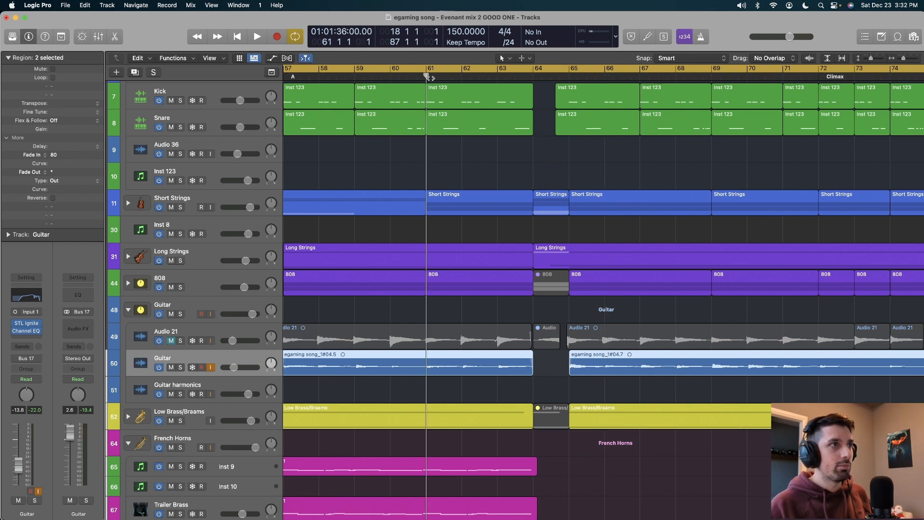
key("space")
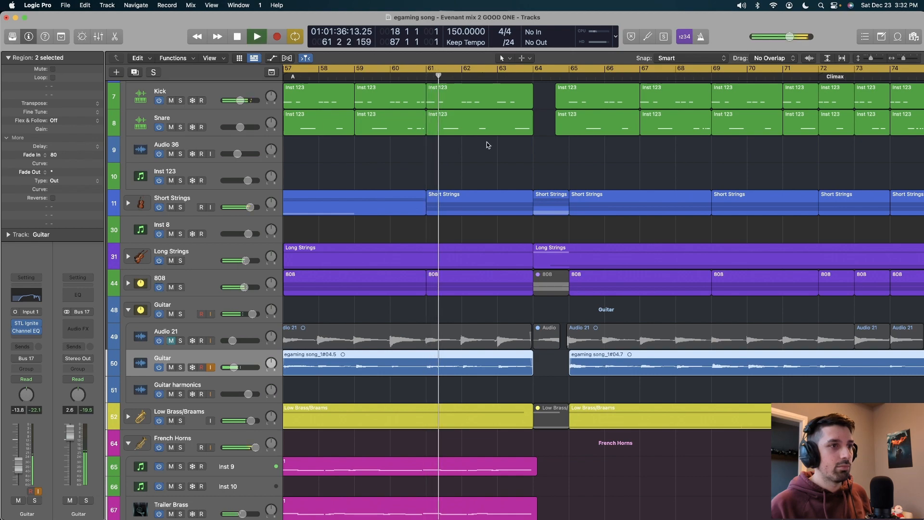
scroll(501, 184, "down", 3)
scroll(501, 186, "up", 6)
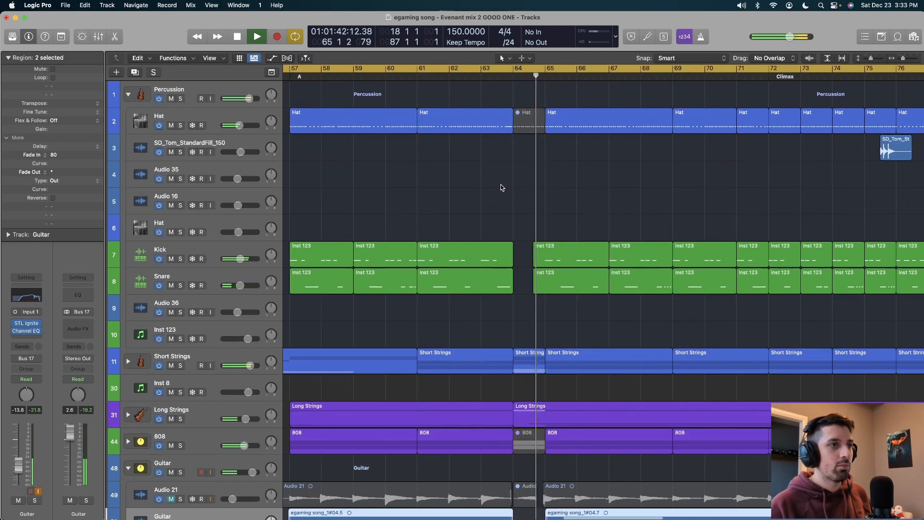
scroll(500, 184, "right", 3)
scroll(501, 184, "down", 3)
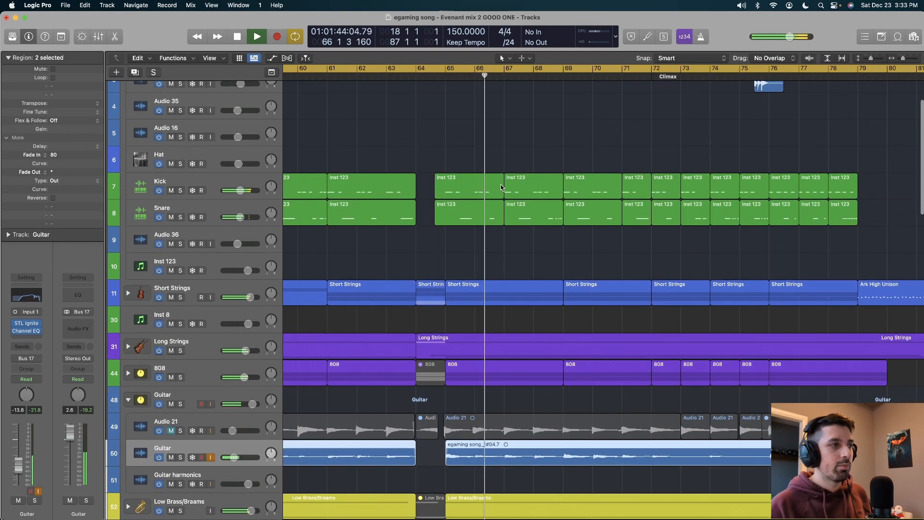
scroll(501, 187, "down", 3)
scroll(502, 187, "down", 5)
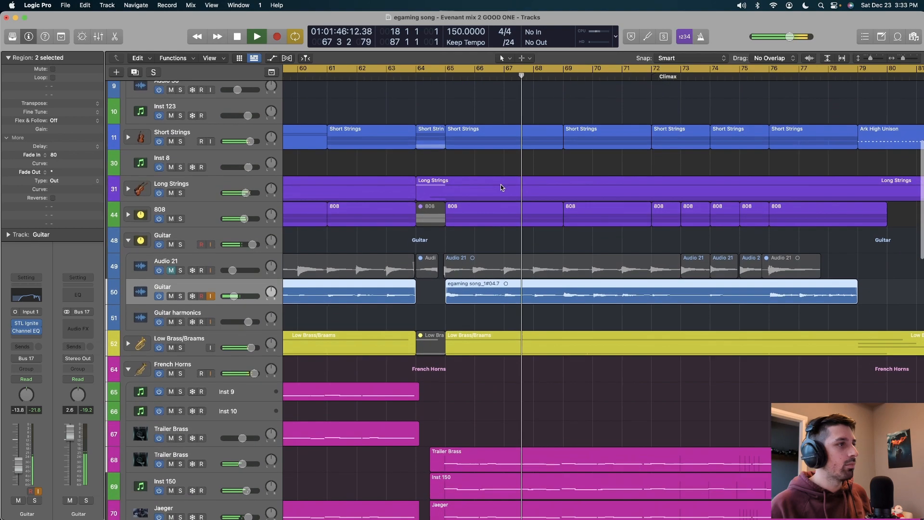
scroll(501, 188, "down", 1)
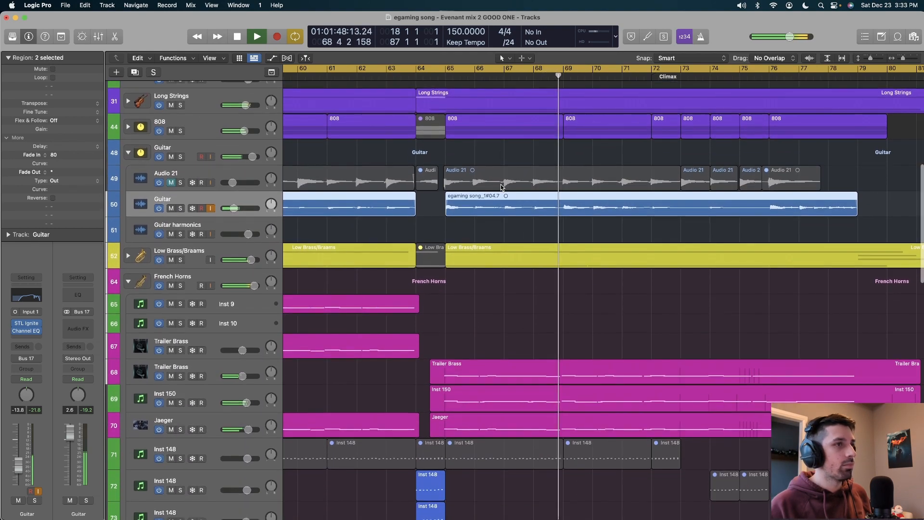
scroll(500, 188, "up", 2)
scroll(501, 187, "up", 3)
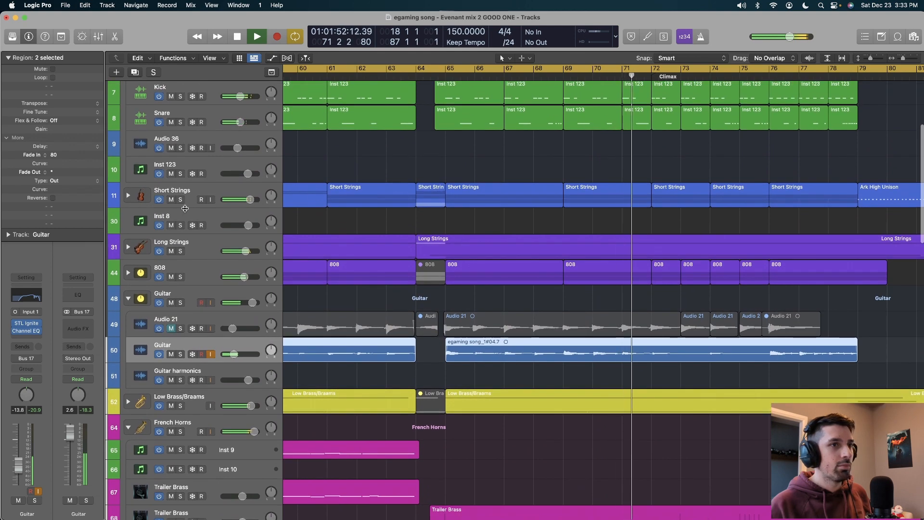
- Expand the Long Strings stack and stop playback to examine its tracks around bars 64 to 81
left_click(128, 247)
scroll(430, 235, "down", 3)
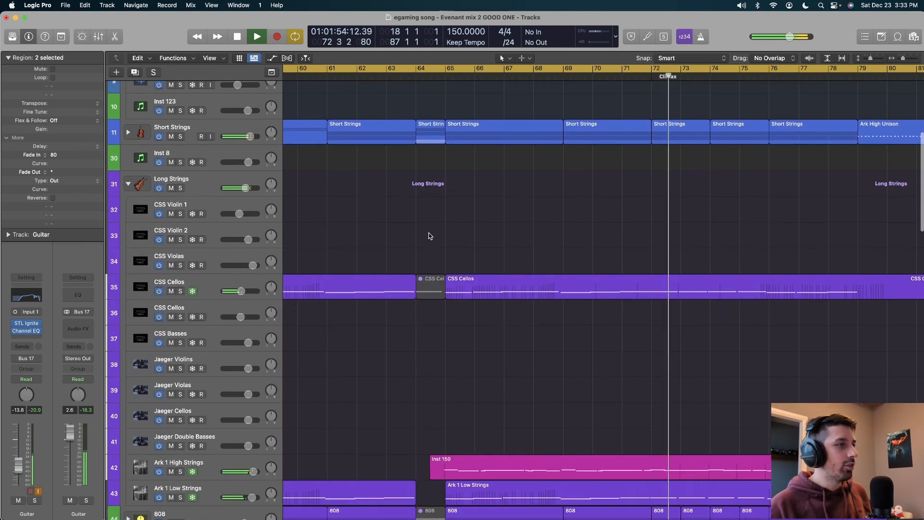
key("space")
scroll(430, 235, "down", 3)
key("super+Left")
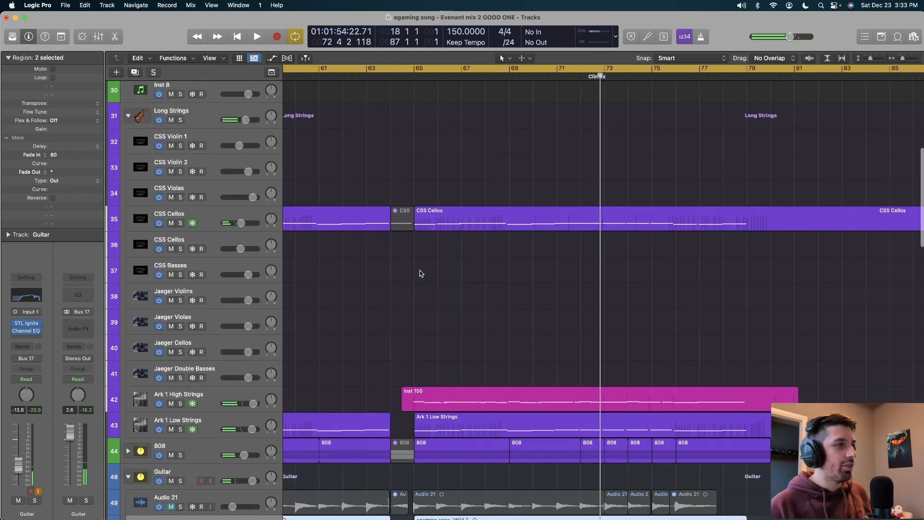
scroll(404, 276, "down", 2)
- Listen to the Ark 1 High Strings track soloed through its Inst 150 region, and unsolo it while playback continues
left_click(214, 351)
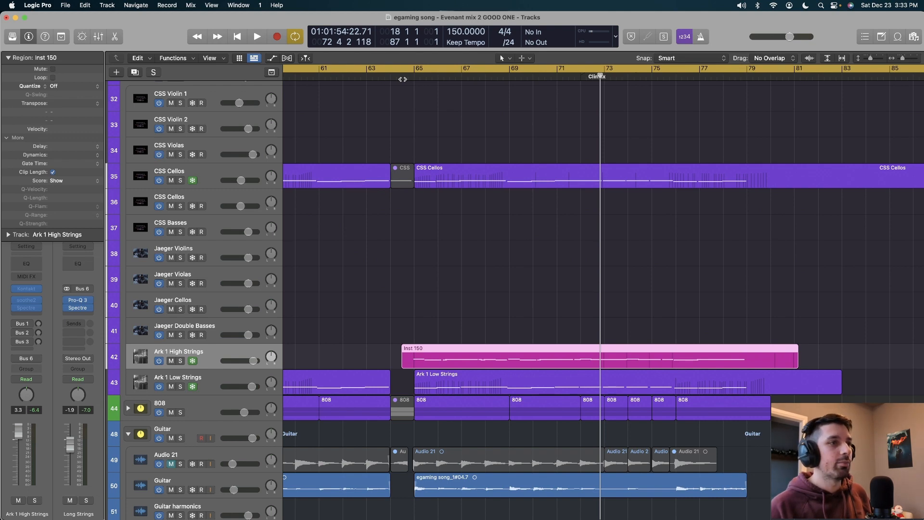
key("s")
key("shift+space")
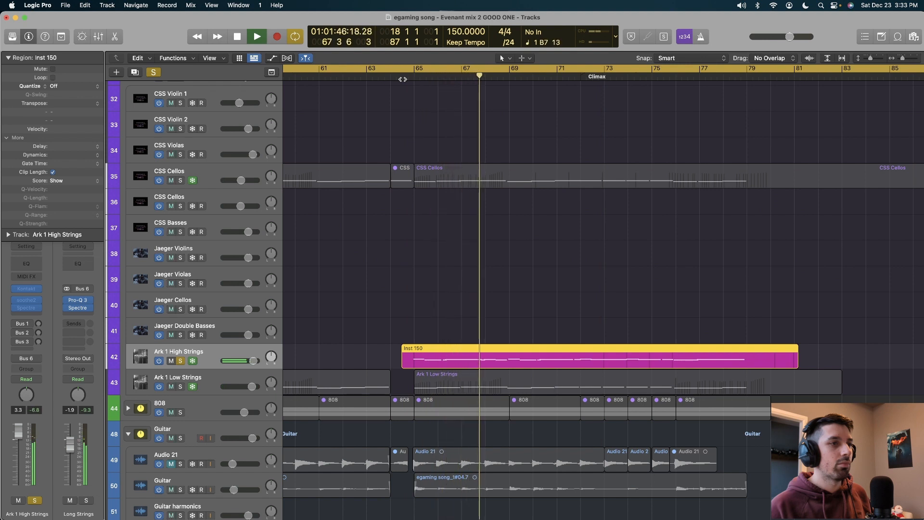
key("s")
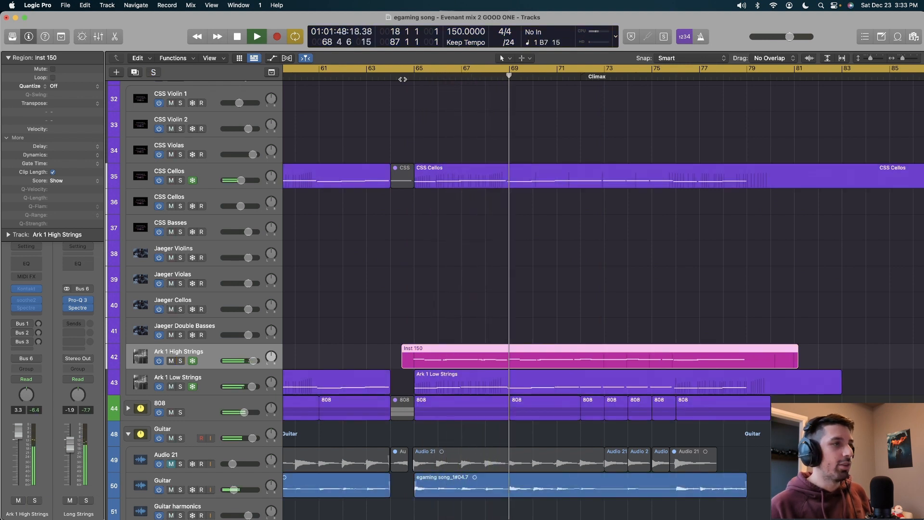
- Stop playback and collapse the Long Strings stack
scroll(417, 147, "down", 5)
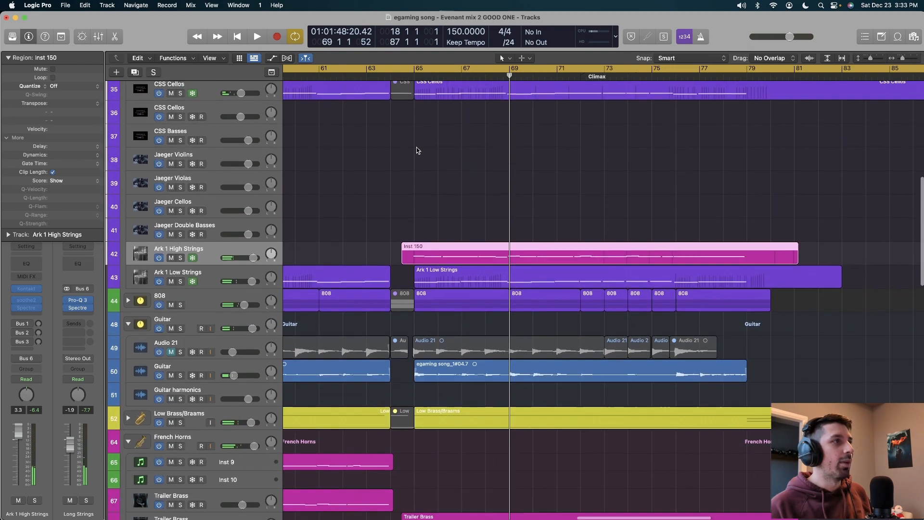
scroll(417, 147, "up", 3)
scroll(164, 121, "up", 4)
left_click(127, 139)
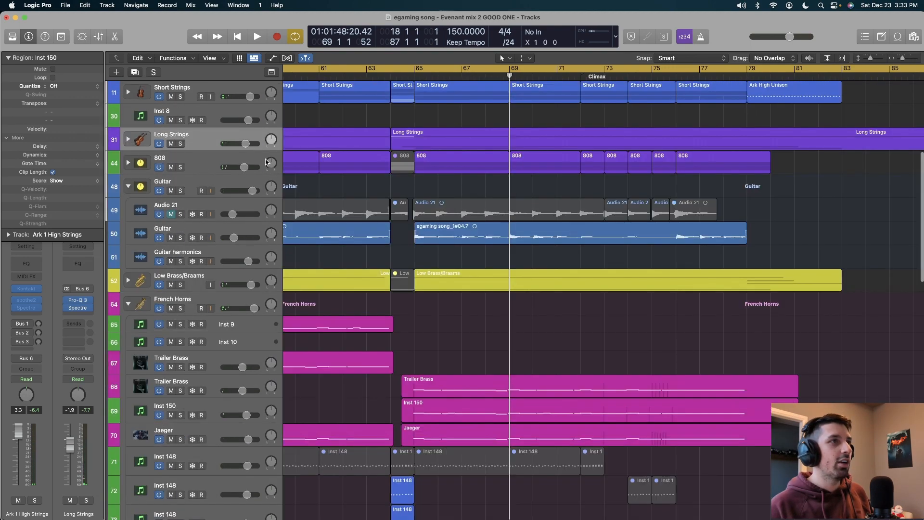
- Solo the Percussion stack and play it from just before bar 65 to bar 69
scroll(331, 182, "up", 10)
scroll(331, 182, "left", 2)
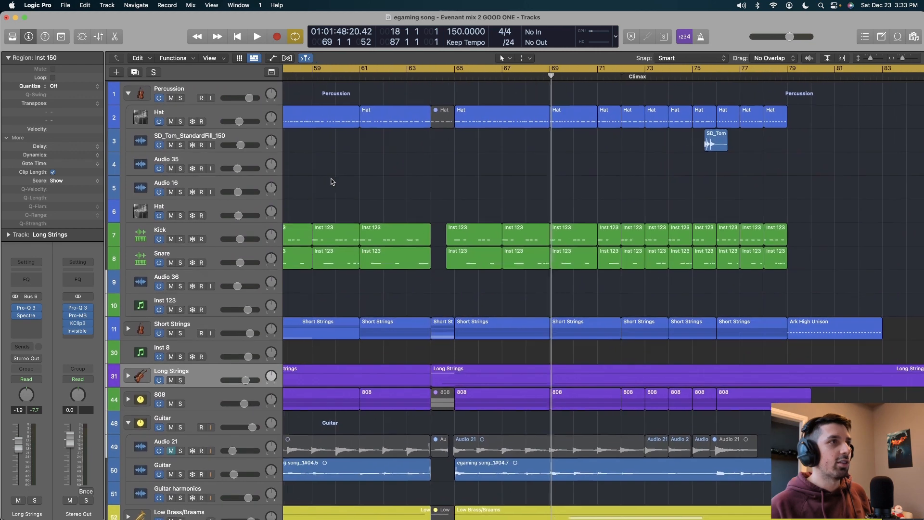
key("super+Left")
left_click(341, 76)
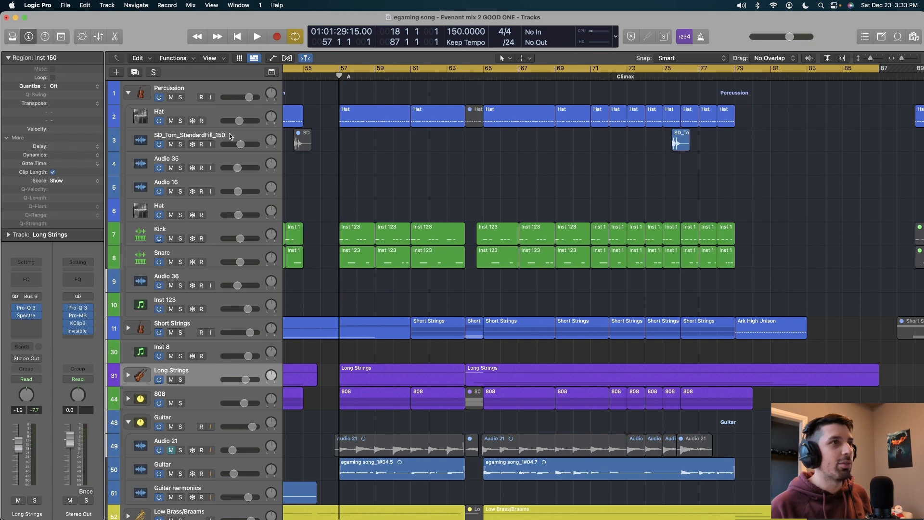
left_click(180, 97)
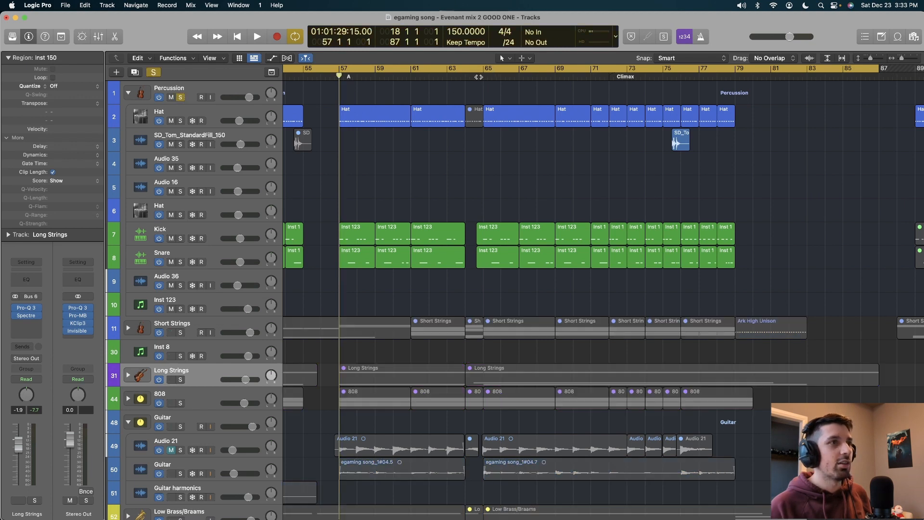
left_click(479, 76)
key("space")
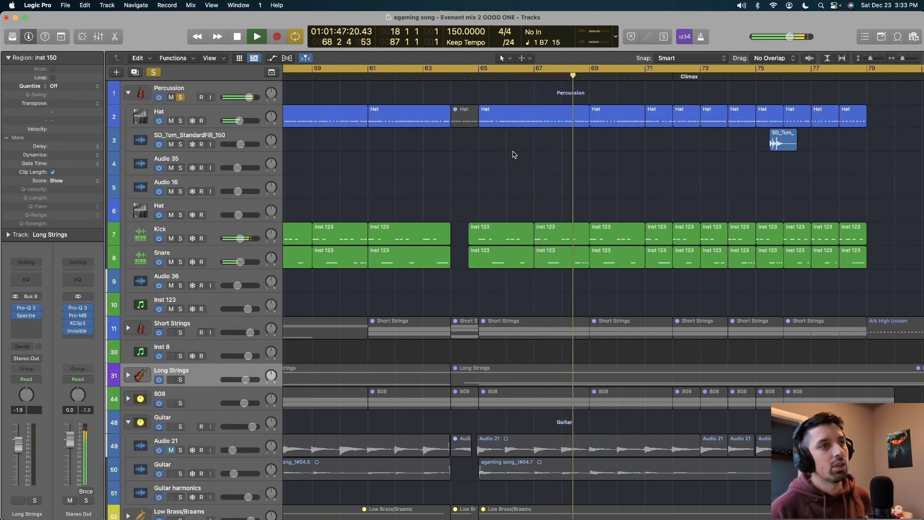
key("space")
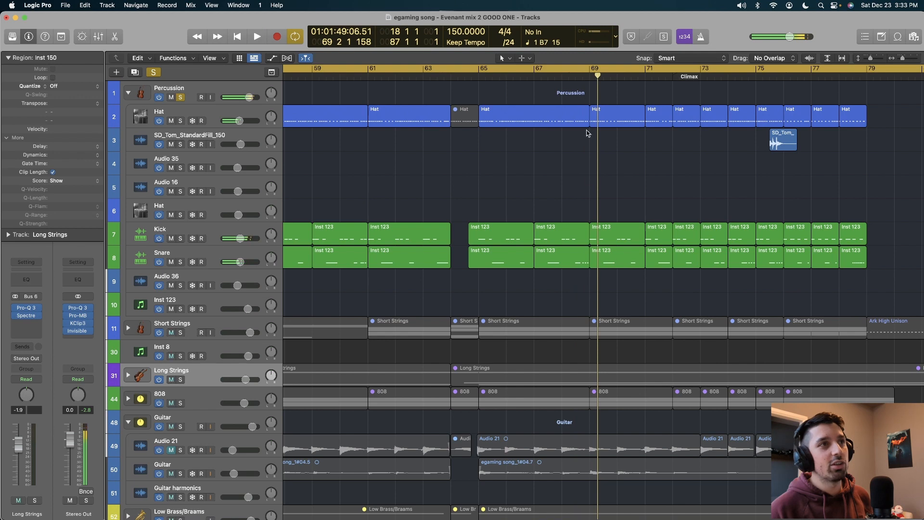
- Replay the soloed percussion leading into bar 69 and open the Snare region at bar 67 in the Piano Roll
scroll(588, 114, "up", 5)
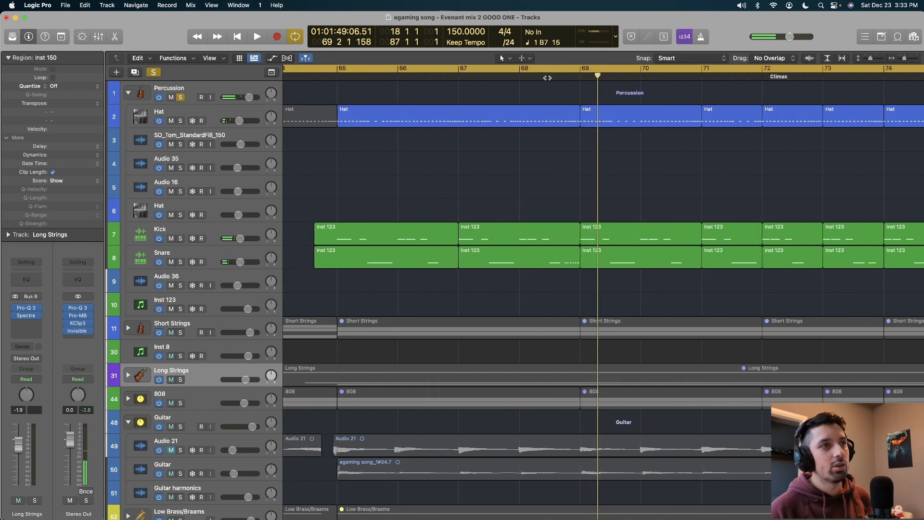
double_click(514, 78)
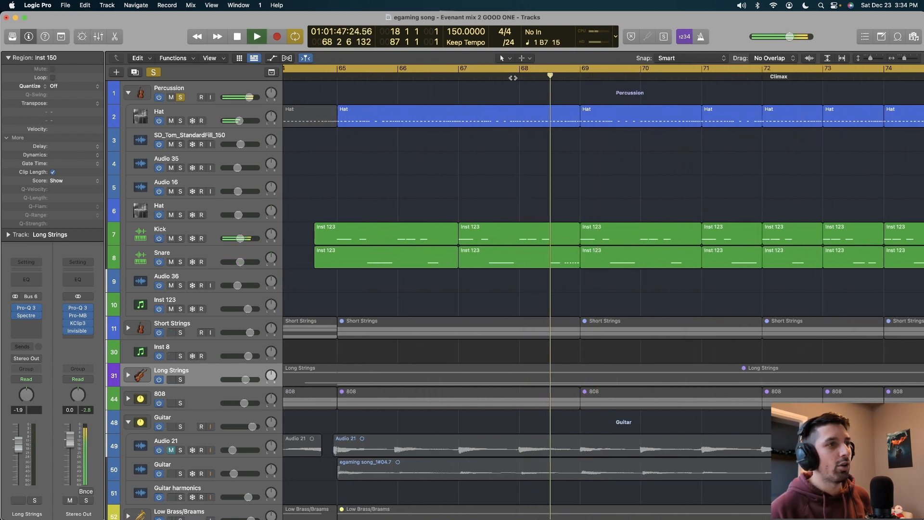
key("space")
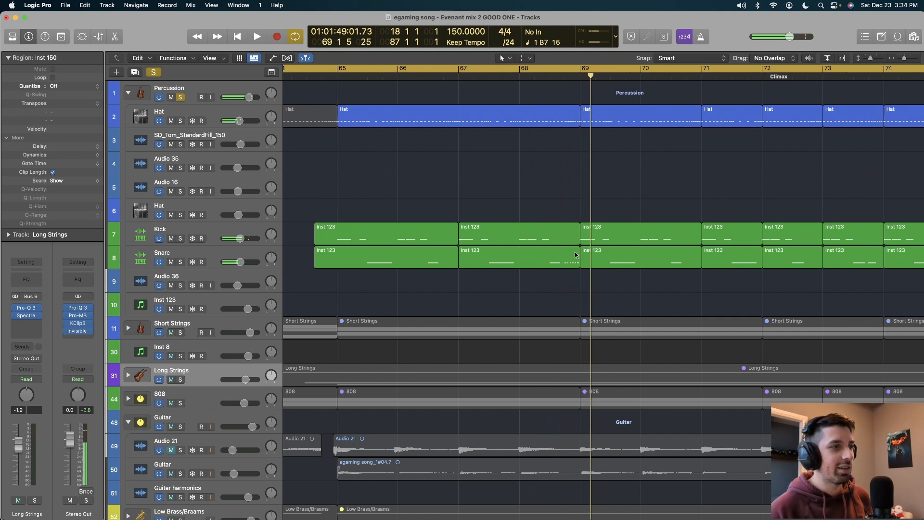
double_click(576, 255)
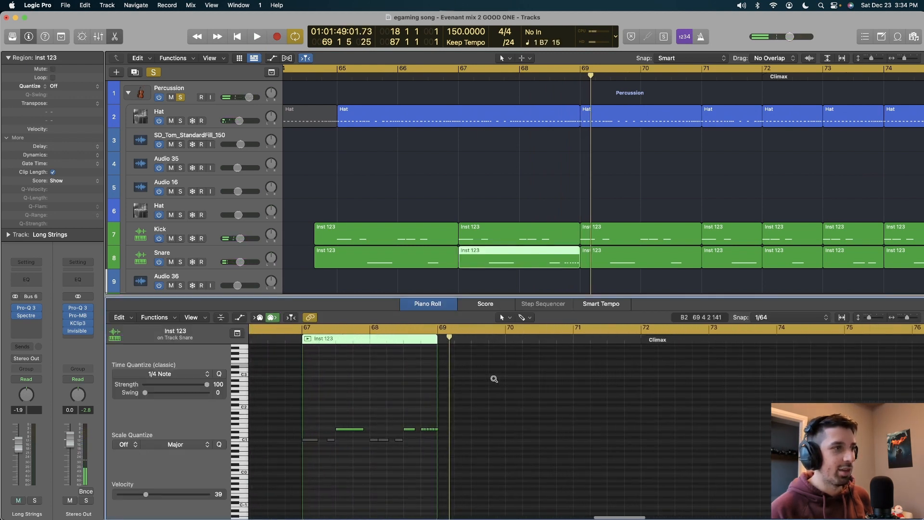
- Play the soloed percussion from just before bar 67 to bar 69 while viewing the Snare region's notes up close in the Piano Roll
scroll(494, 378, "up", 4)
scroll(495, 380, "left", 6)
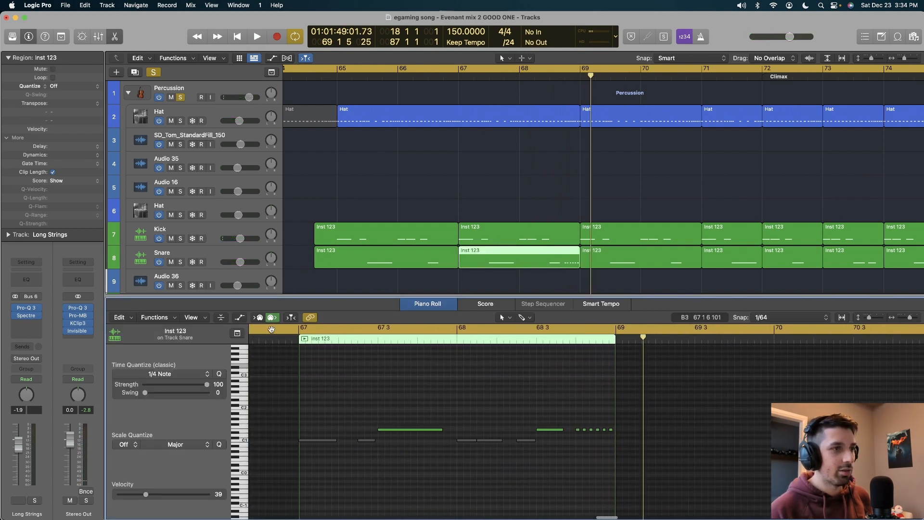
left_click(272, 329)
key("space")
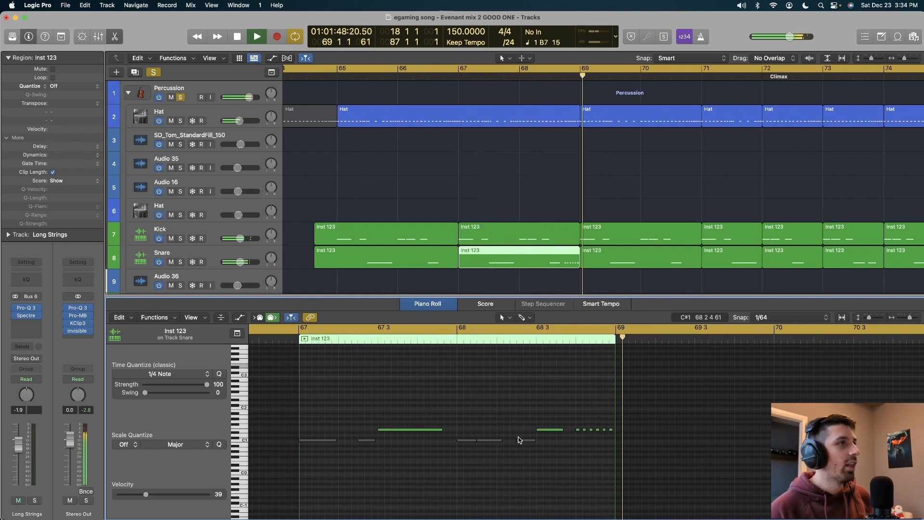
key("space")
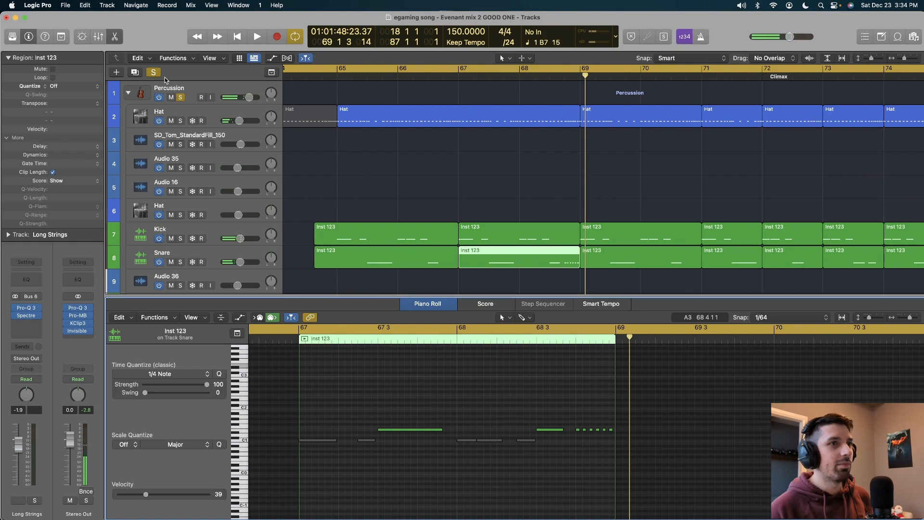
- Unsolo the Percussion stack and close the Piano Roll
left_click(179, 98)
scroll(464, 181, "down", 3)
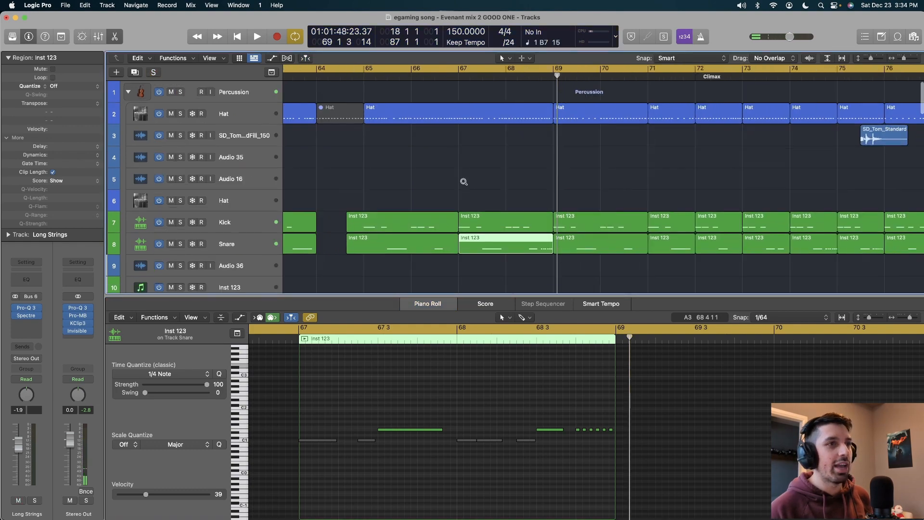
key("p")
scroll(464, 181, "down", 5)
scroll(464, 181, "down", 2)
scroll(463, 181, "up", 4)
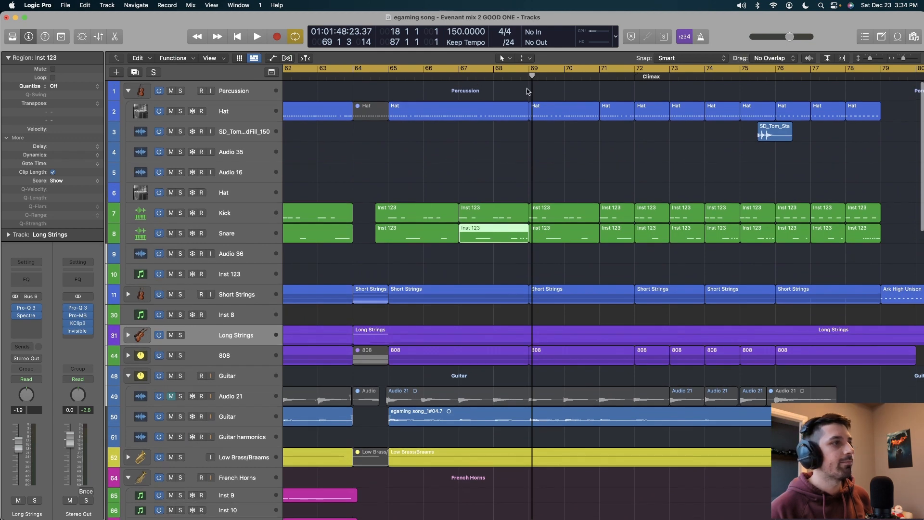
- Play the full mix through the Climax section up to bar 79 while looking over the percussion, strings, brass and horn tracks
key("space")
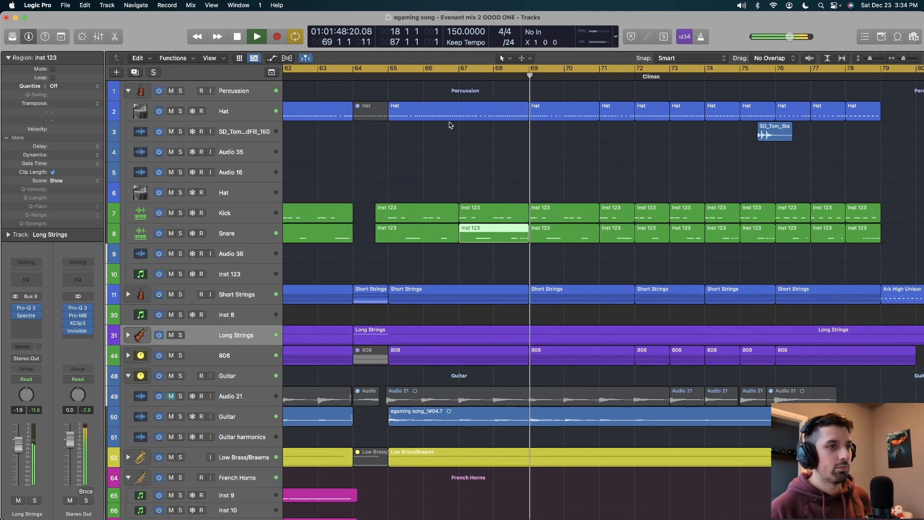
scroll(510, 178, "down", 6)
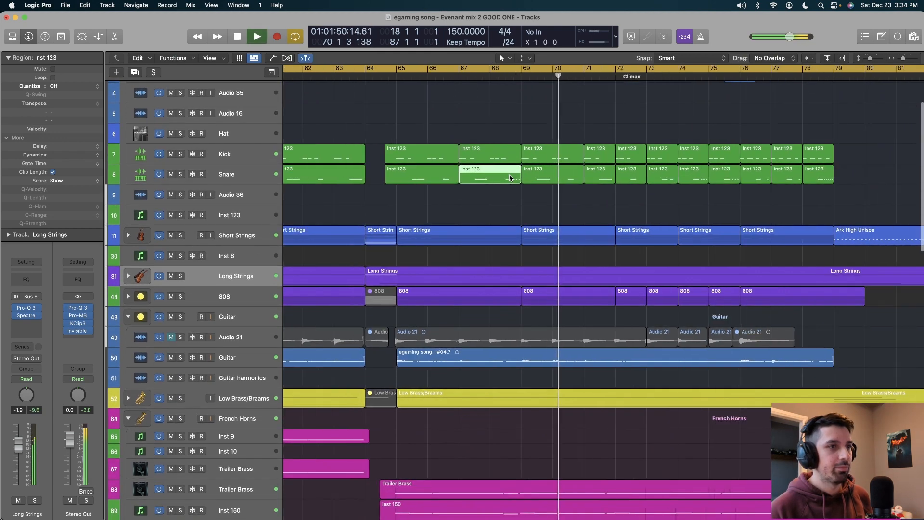
scroll(509, 175, "down", 6)
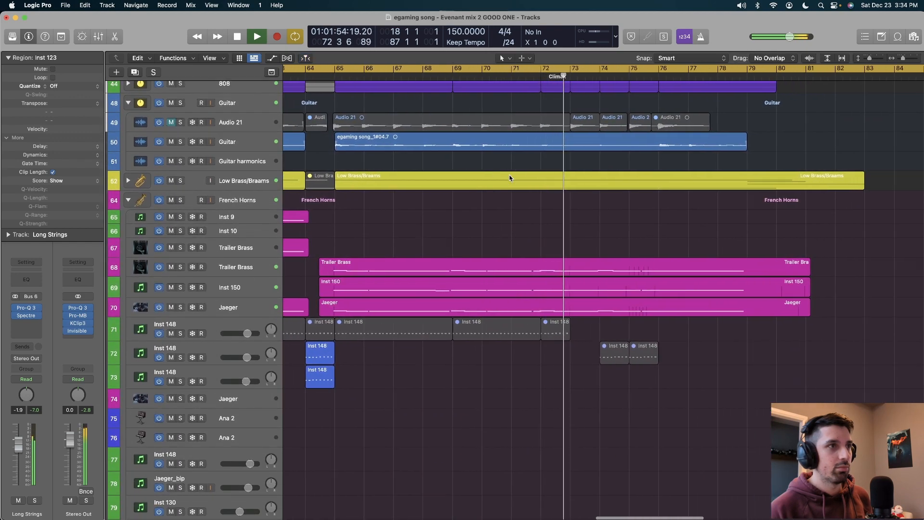
scroll(510, 176, "up", 4)
scroll(510, 178, "up", 7)
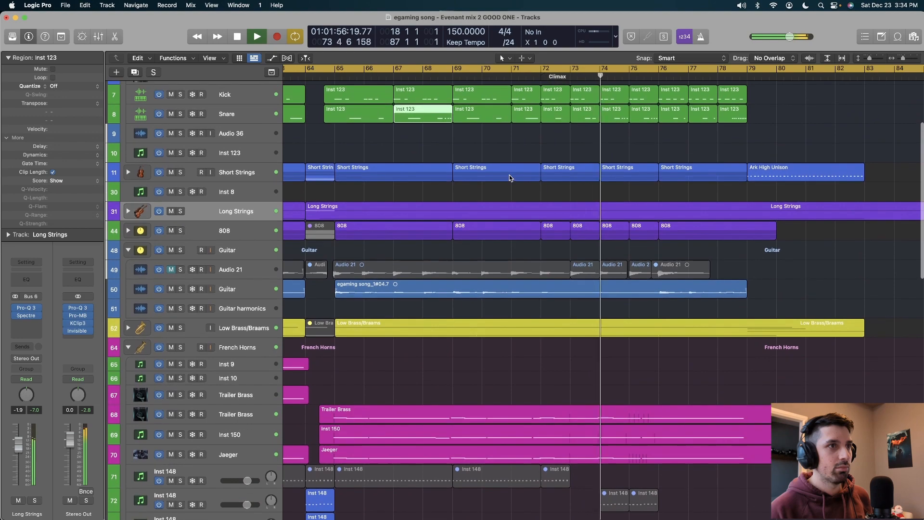
scroll(510, 175, "up", 3)
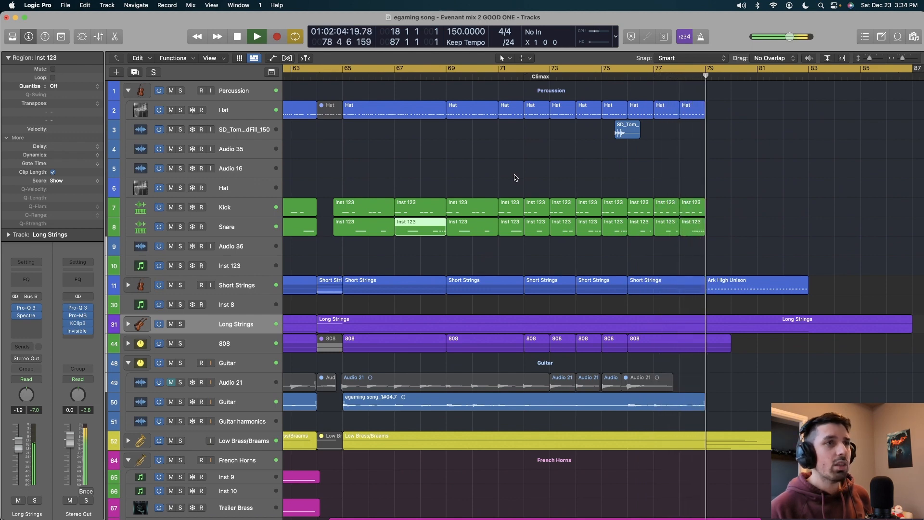
key("space")
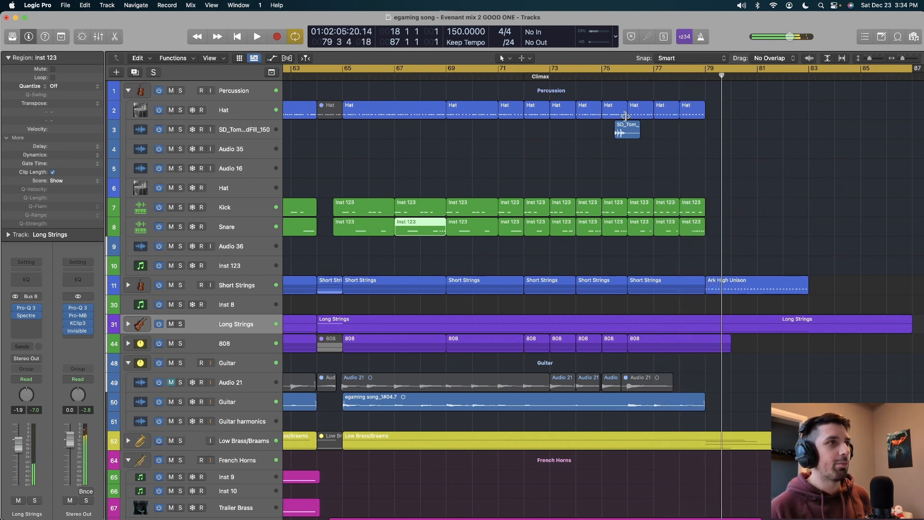
- Listen to the SD_Tom_StandardFill_150 track soloed from bar 75 to bar 76, and unsolo it
left_click(257, 136)
scroll(336, 127, "left", 10)
key("super+Left")
key("super+Left")
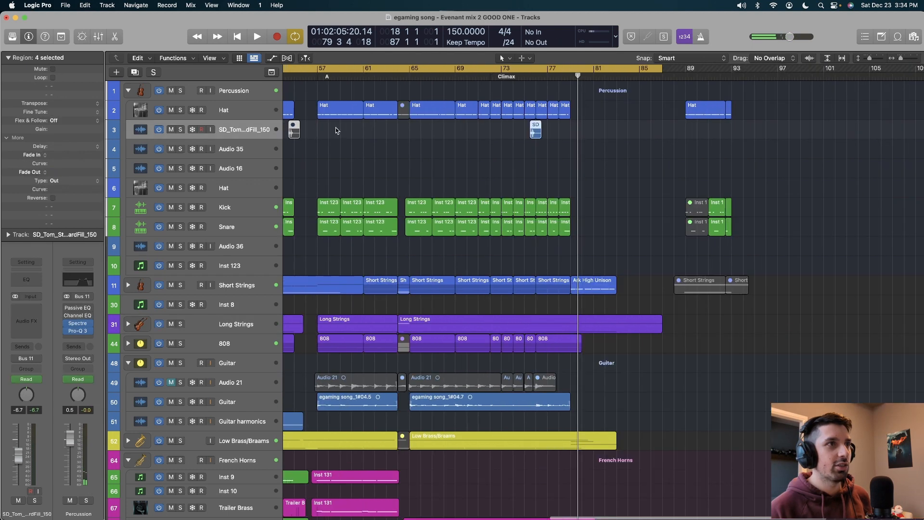
key("s")
left_click(524, 77)
key("space")
key("super+Right")
key("super+Right")
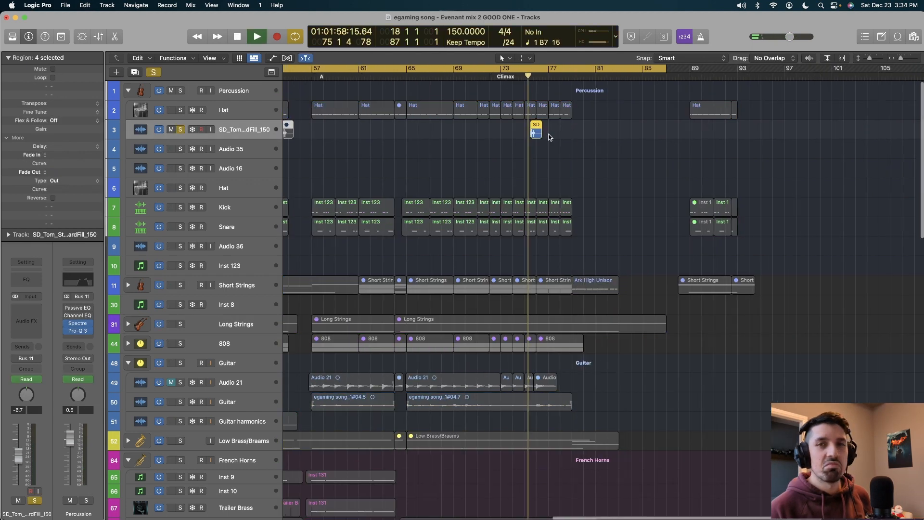
key("space")
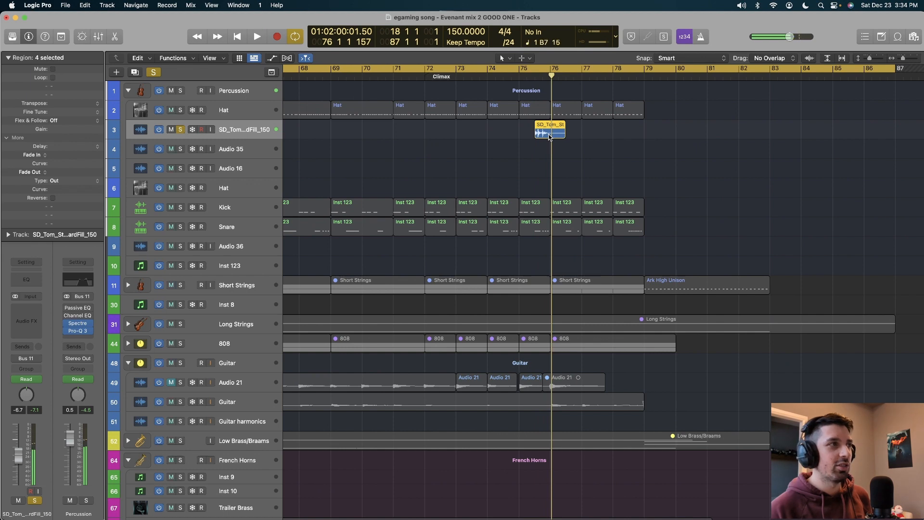
left_click(181, 130)
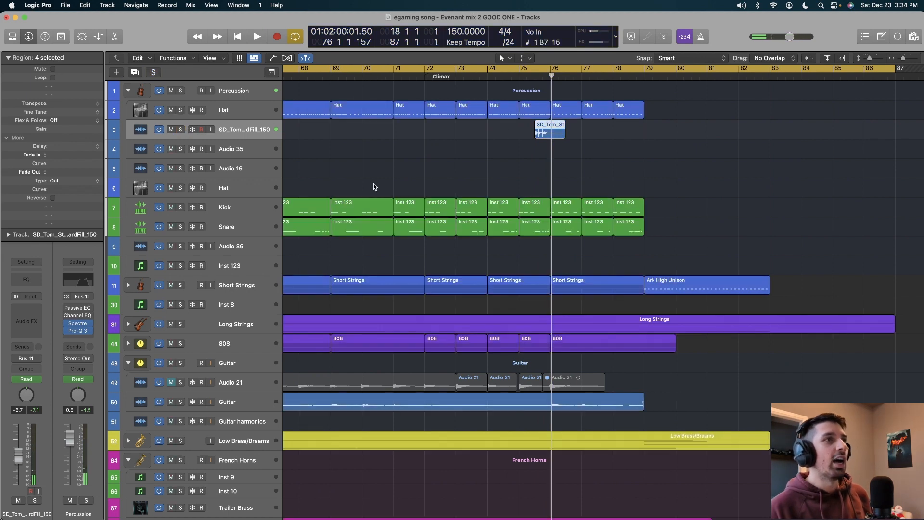
- Solo the Short Strings stack and play it from bar 72 into the Ark High Unison region at bar 79
key("super+Left")
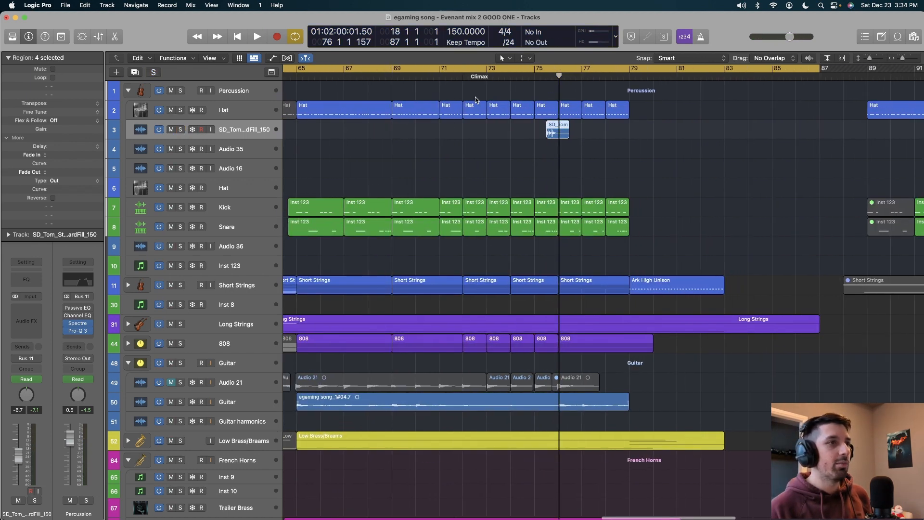
left_click(466, 83)
scroll(401, 175, "down", 1)
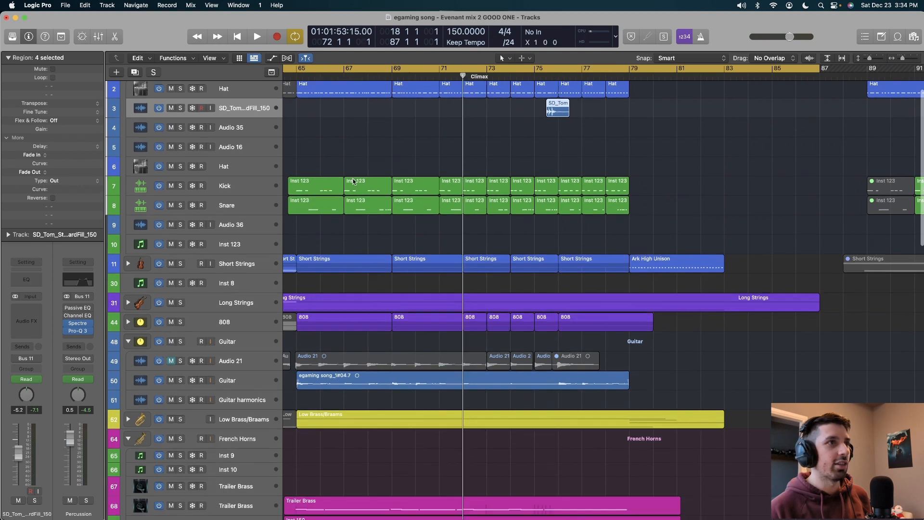
left_click(179, 263)
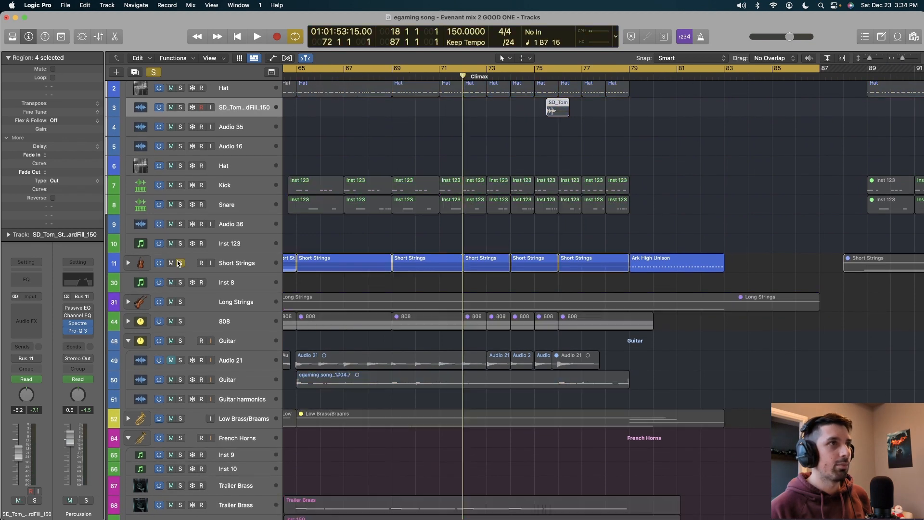
left_click(464, 67)
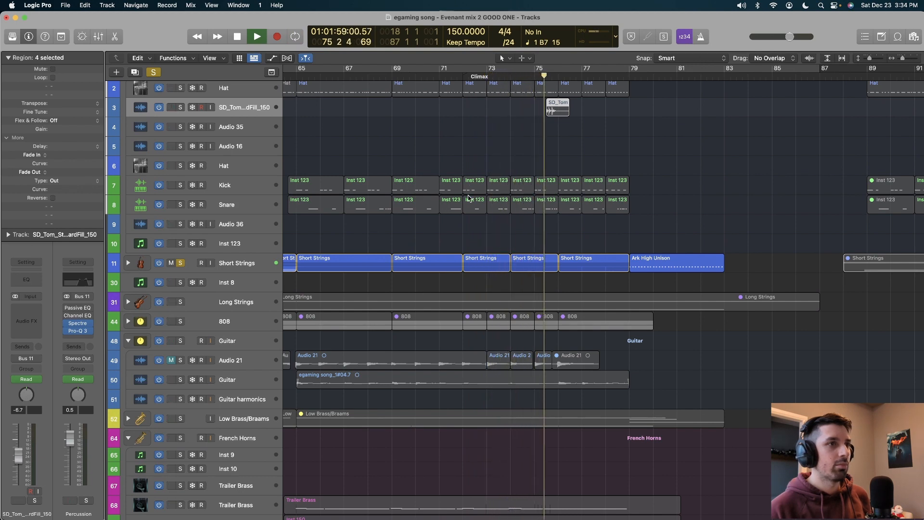
scroll(476, 292, "up", 2)
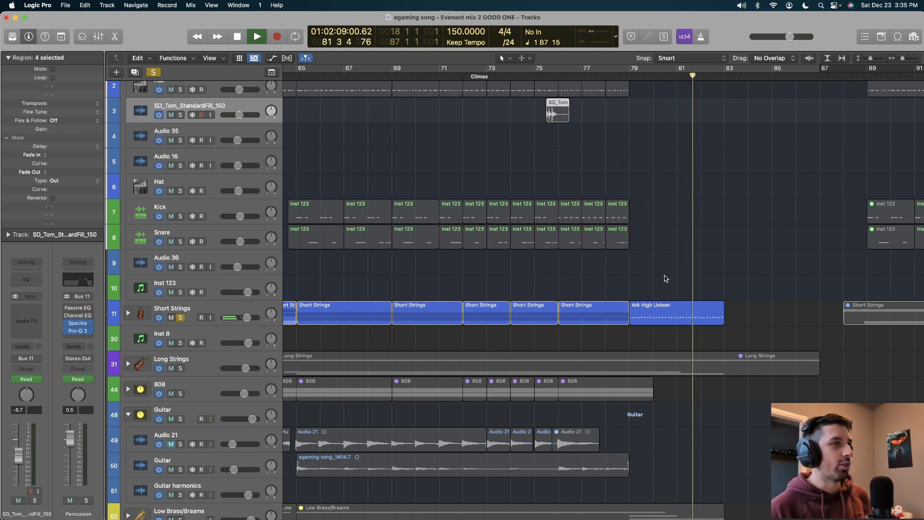
- Stop playback, unsolo the Short Strings stack and clear all remaining solos
key("s")
key("space")
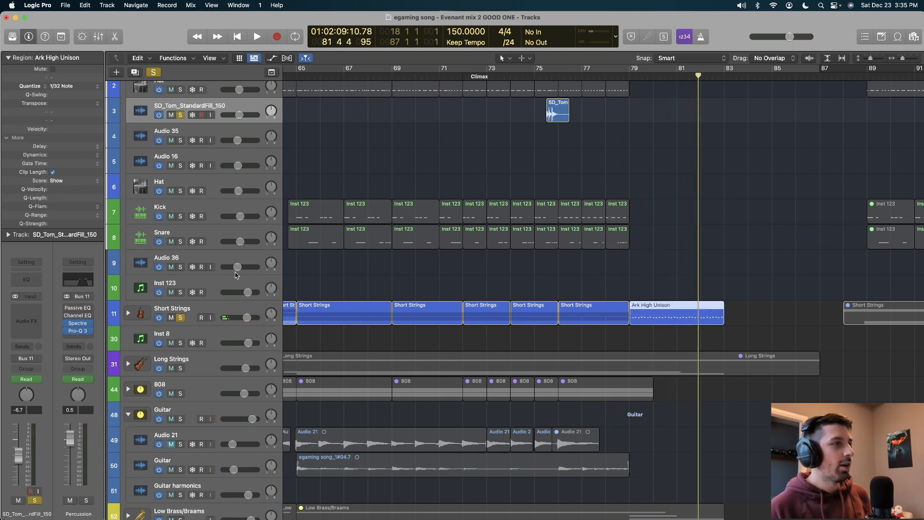
left_click(182, 318)
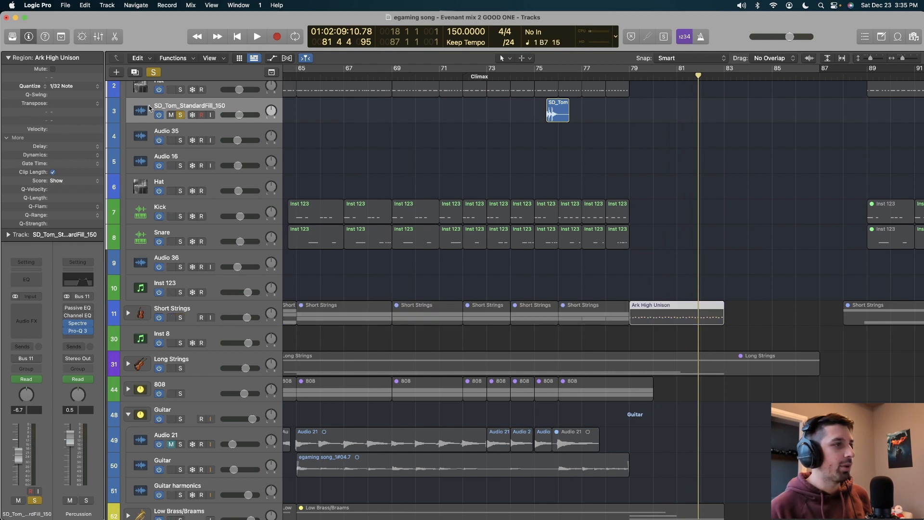
left_click(153, 73)
scroll(372, 219, "down", 2)
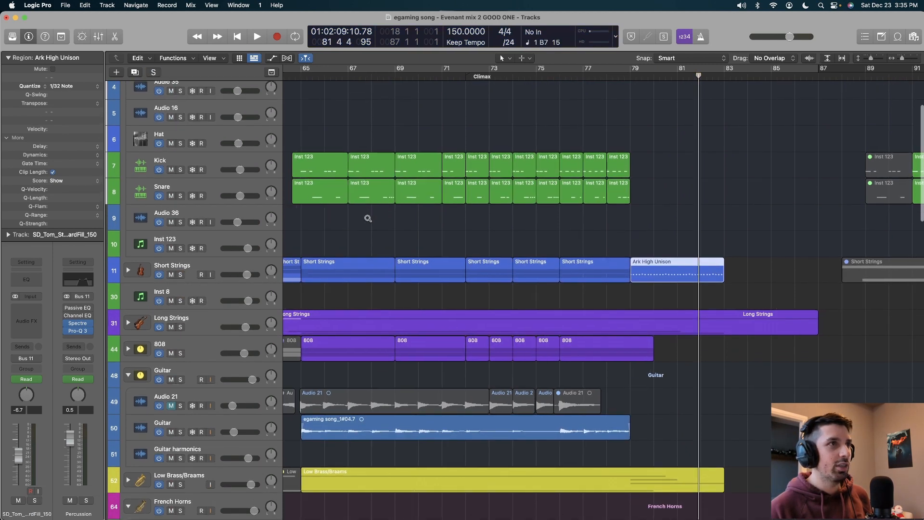
- Play the full mix from bar 73 toward bar 79 with all tracks unsoloed
left_click(491, 76)
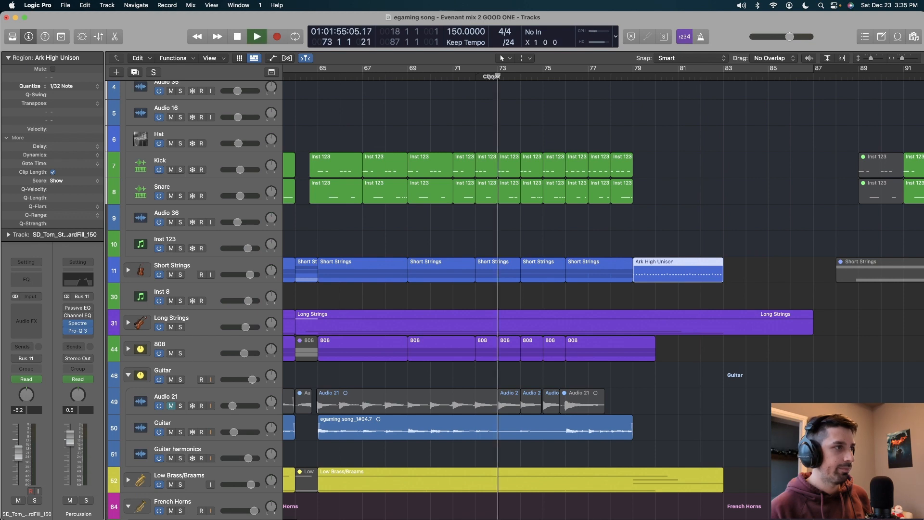
key("space")
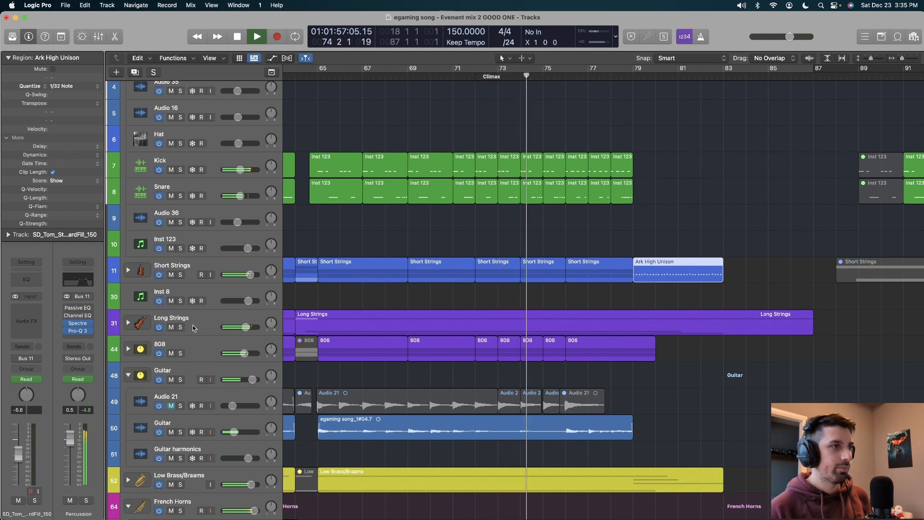
key("super+Left")
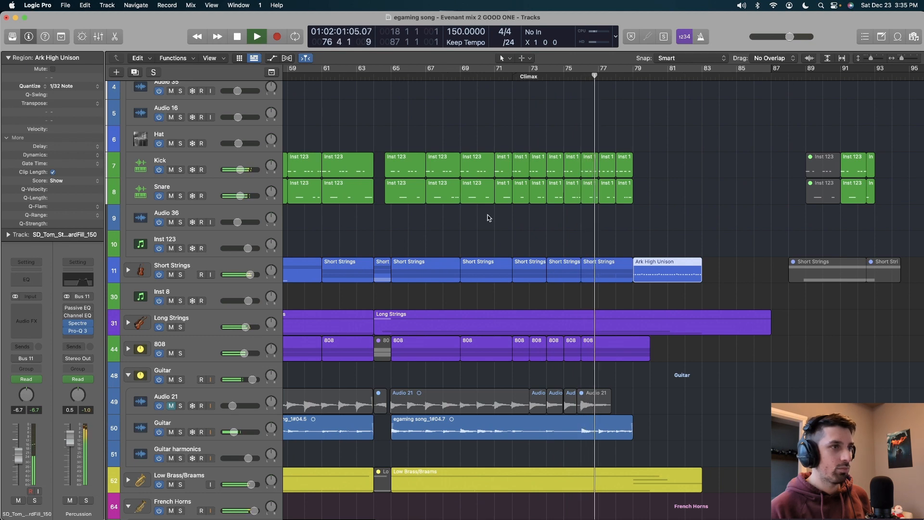
key("super+Up")
key("super+Down")
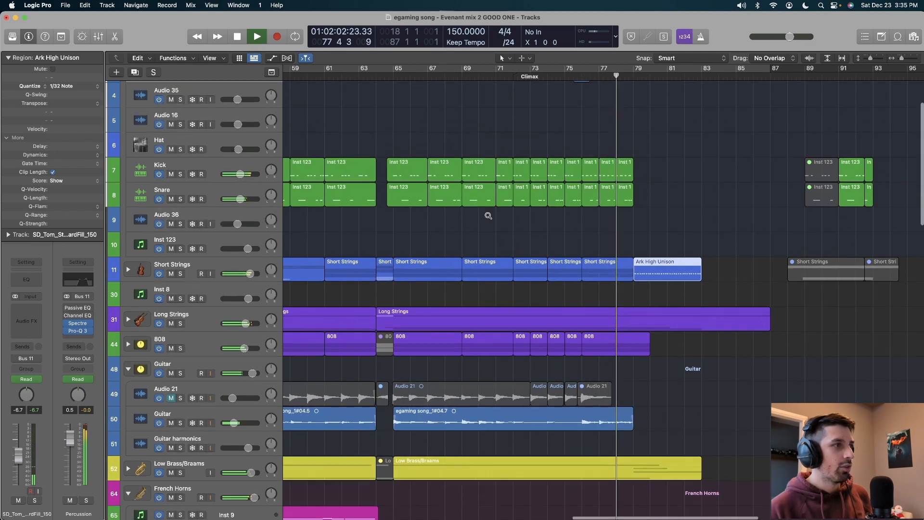
- Solo the Long Strings and 808 stacks together and play them from just before bar 74
left_click(180, 331)
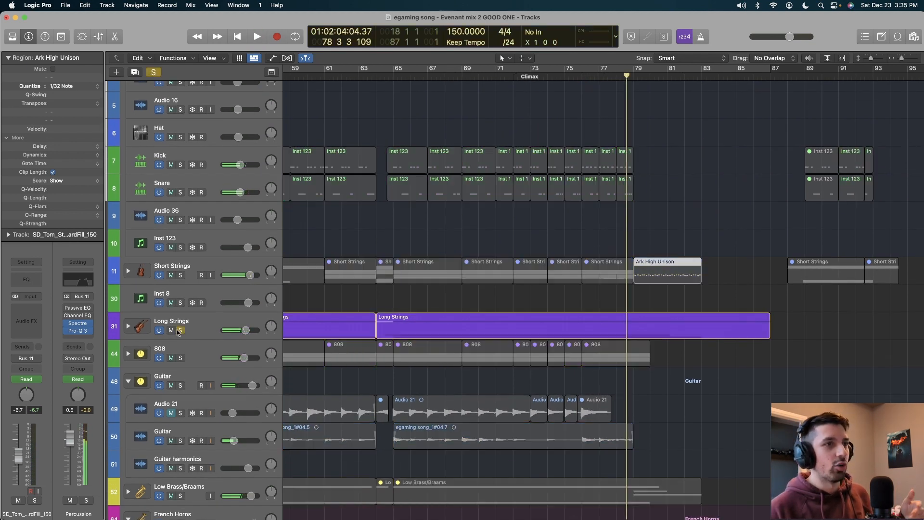
left_click(180, 358)
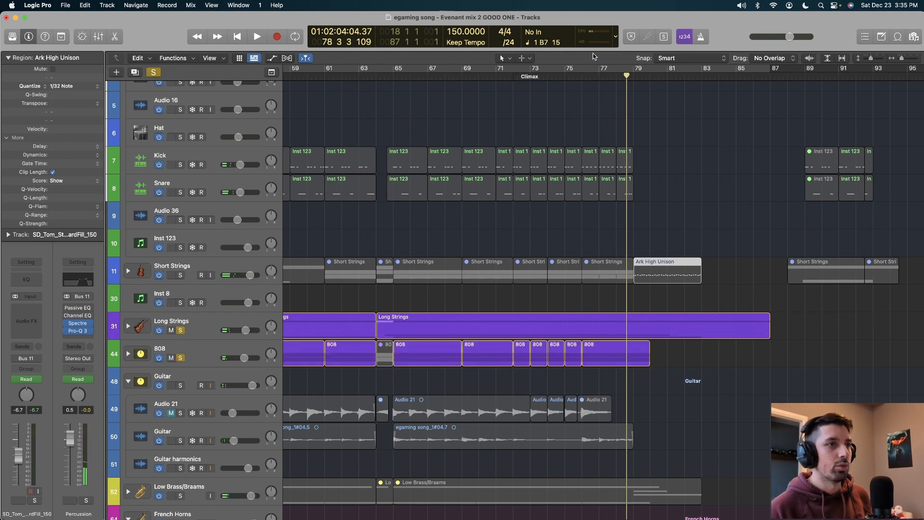
left_click(545, 76)
key("space")
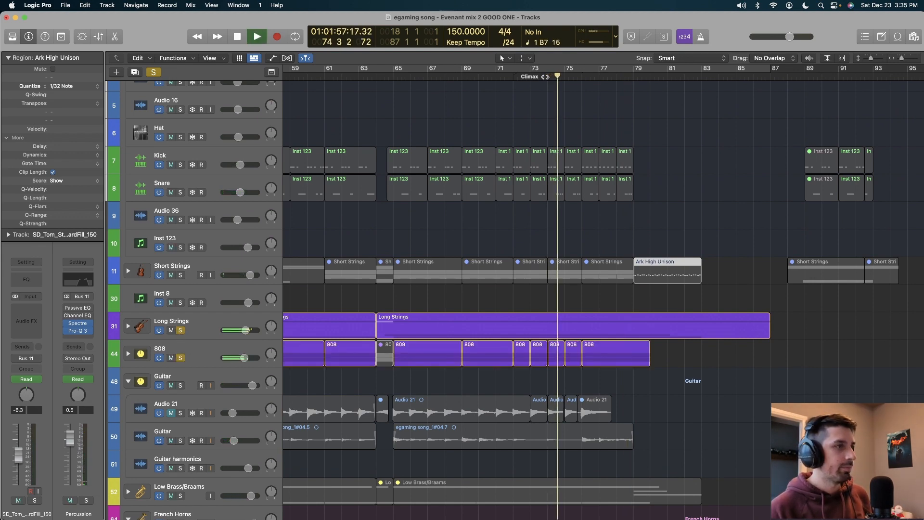
- Add the Guitar track to the soloed Long Strings and 808, and stop playback at bar 79
scroll(417, 188, "down", 5)
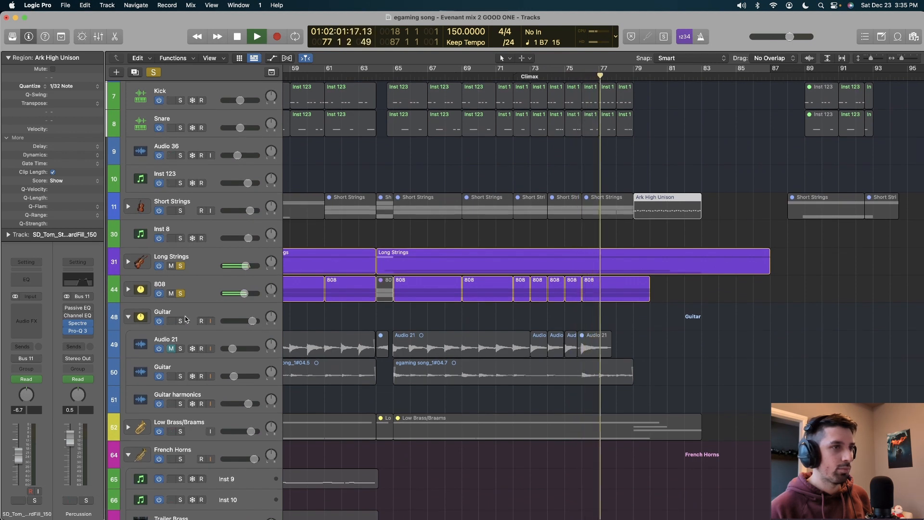
left_click(181, 376)
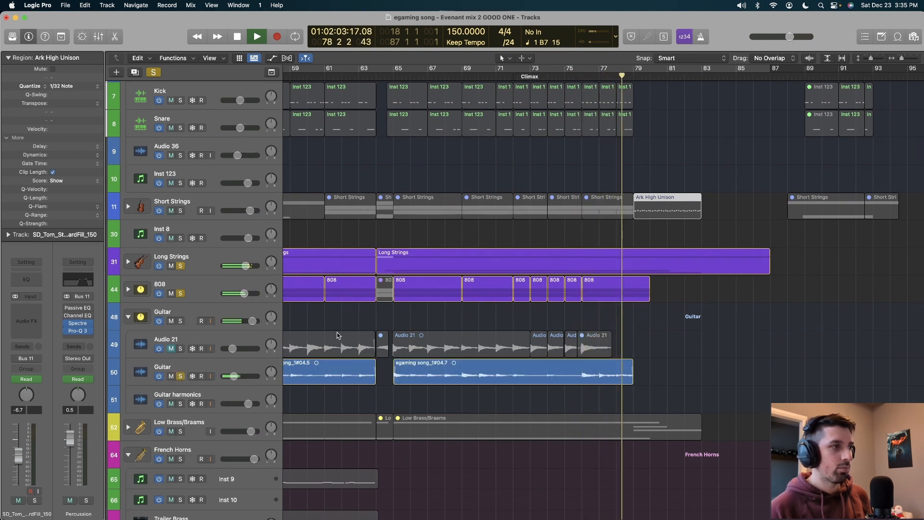
key("space")
scroll(337, 332, "down", 7)
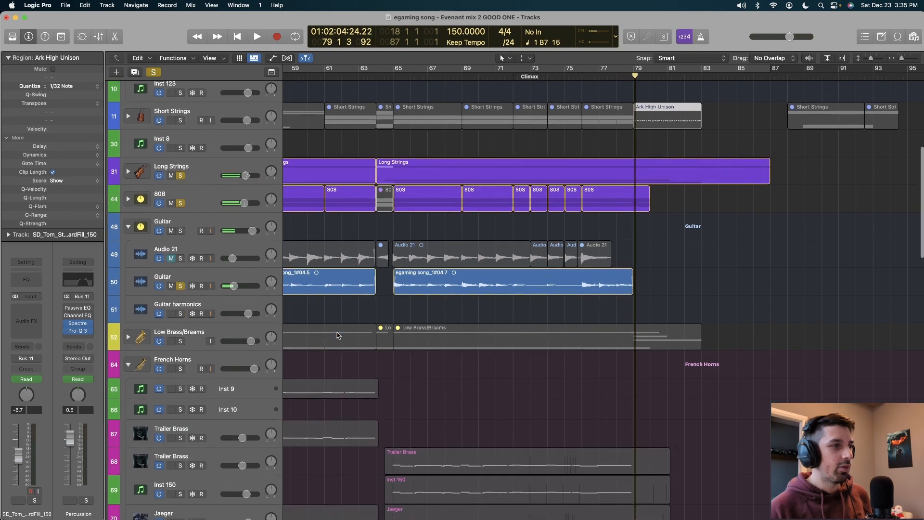
scroll(337, 333, "down", 20)
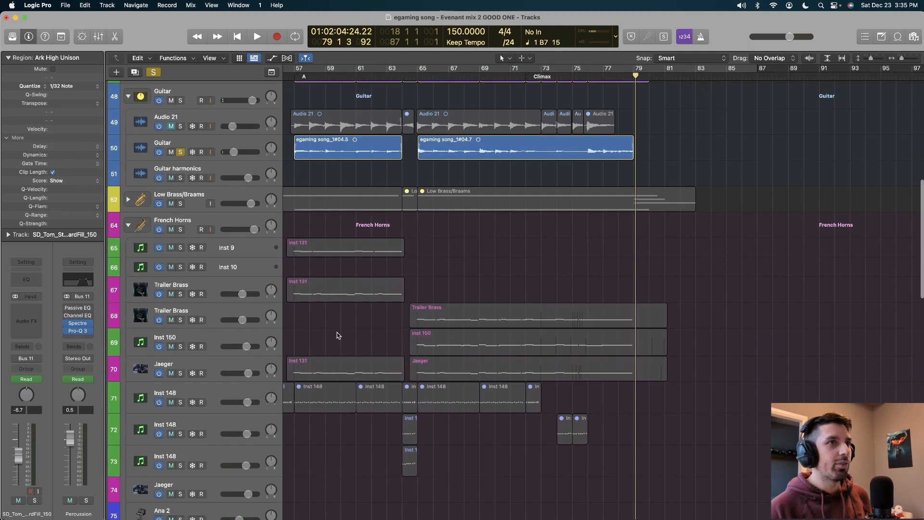
scroll(337, 333, "up", 20)
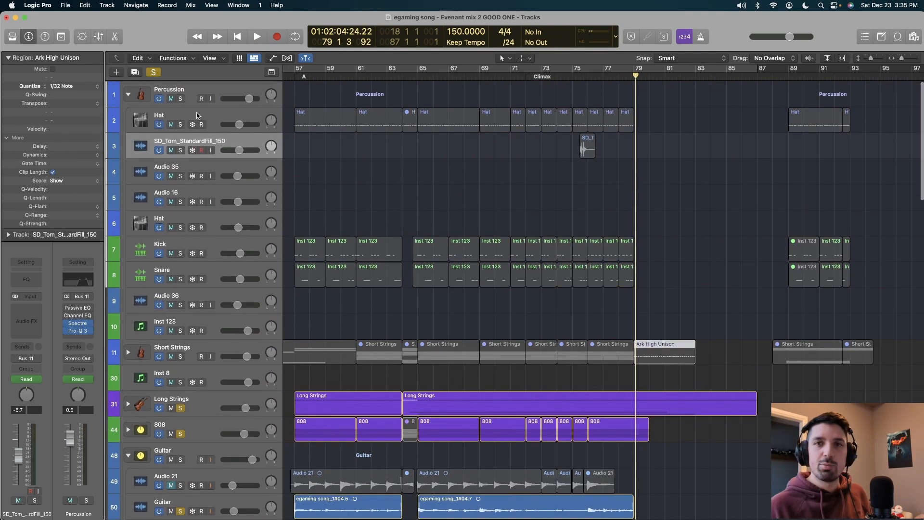
- Clear all solos and play the full mix from bar 79 to about bar 82, looking through the tracks down to the Synths
left_click(154, 71)
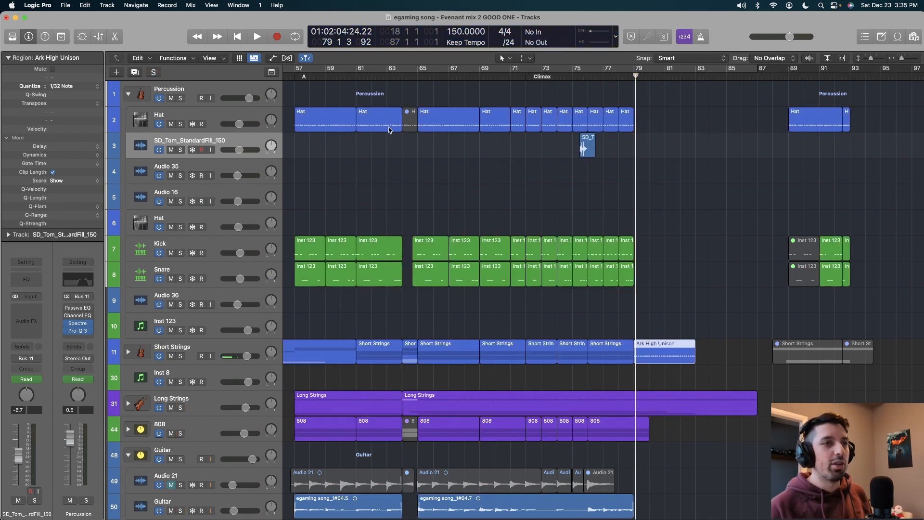
key("super+Right")
key("super+Right")
key("super+Right")
key("super+Right")
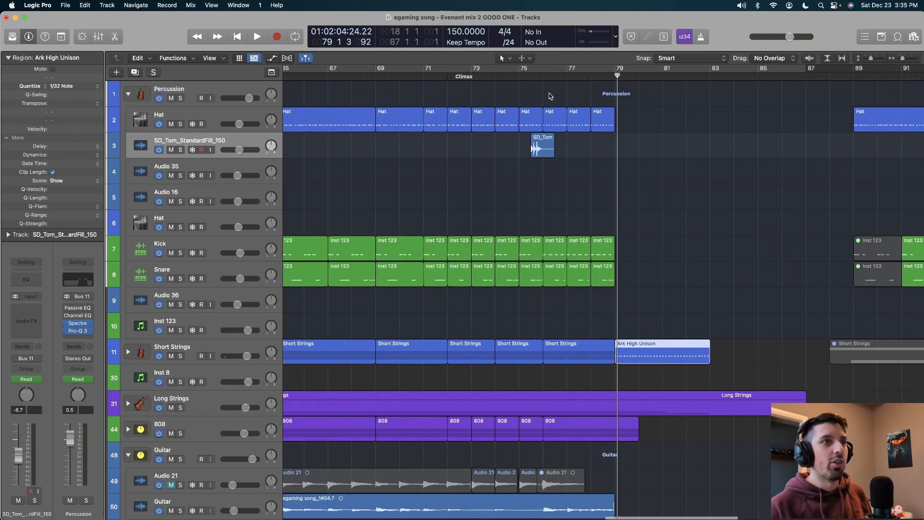
key("super+Left")
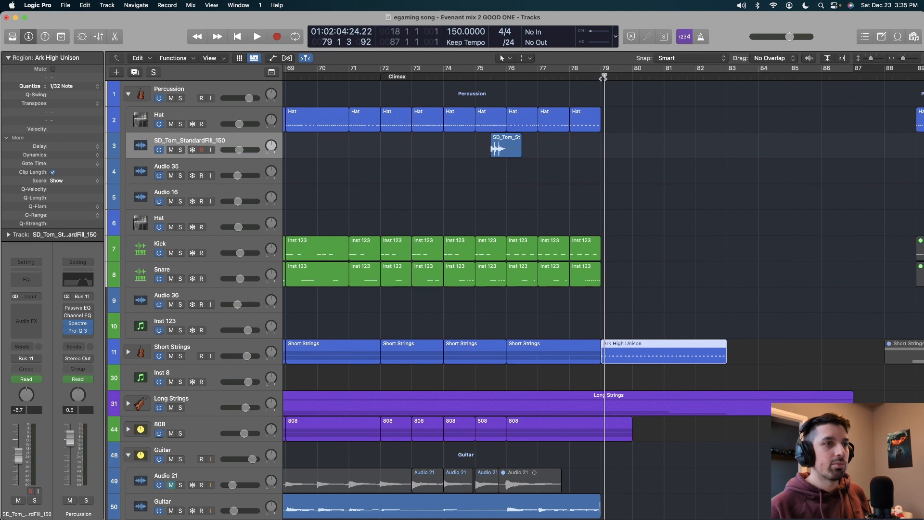
key("space")
key("super+Left")
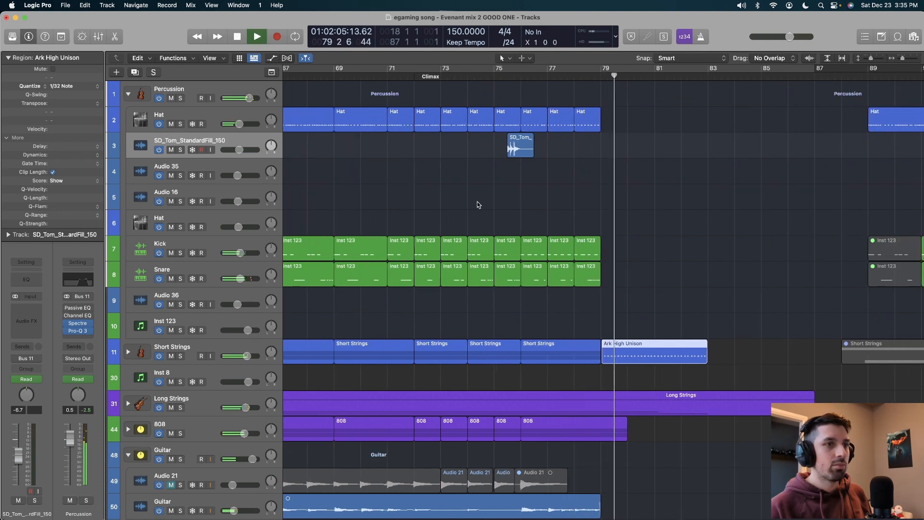
scroll(477, 202, "down", 8)
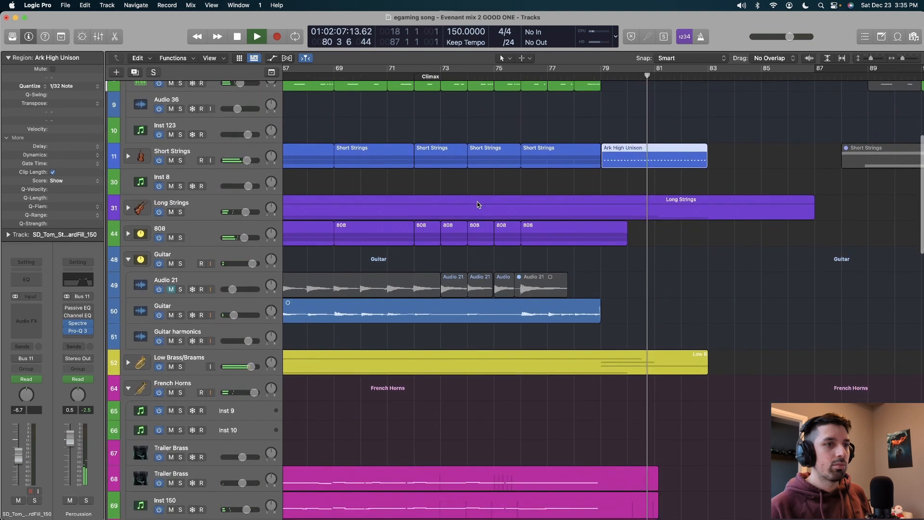
scroll(478, 205, "down", 20)
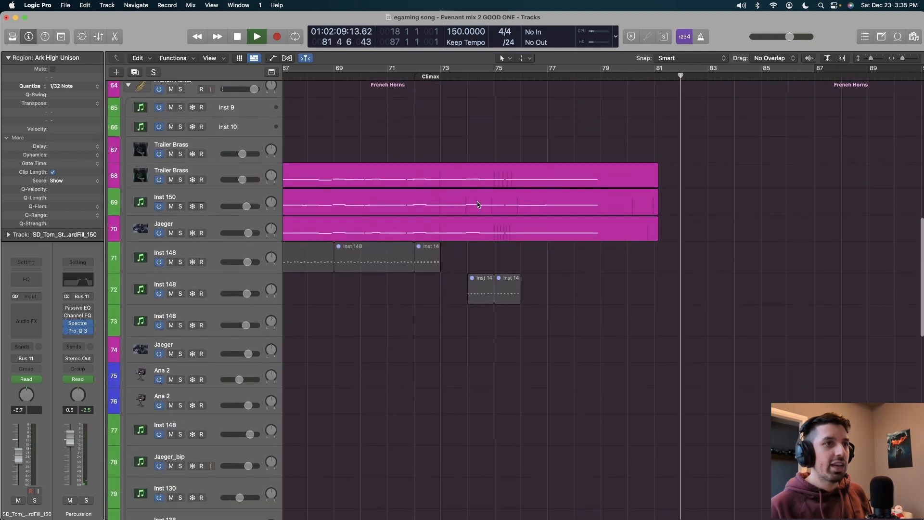
scroll(478, 201, "down", 10)
key("space")
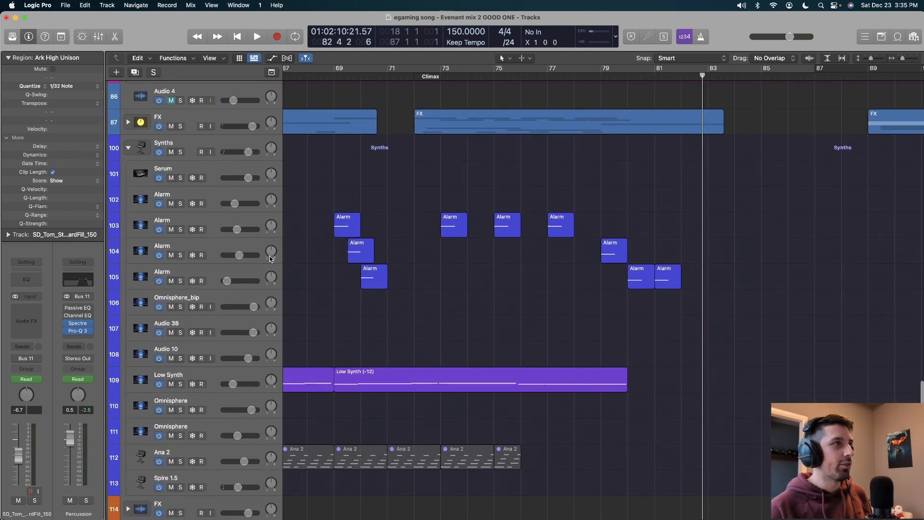
- Select the lowest Alarm track, solo the Synths stack and play its closing Alarm regions up to bar 82
left_click(250, 268)
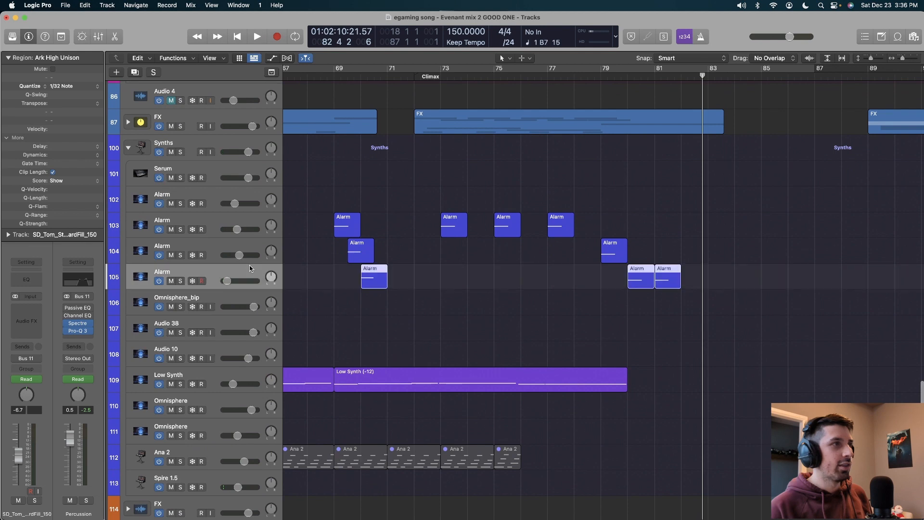
left_click(181, 152)
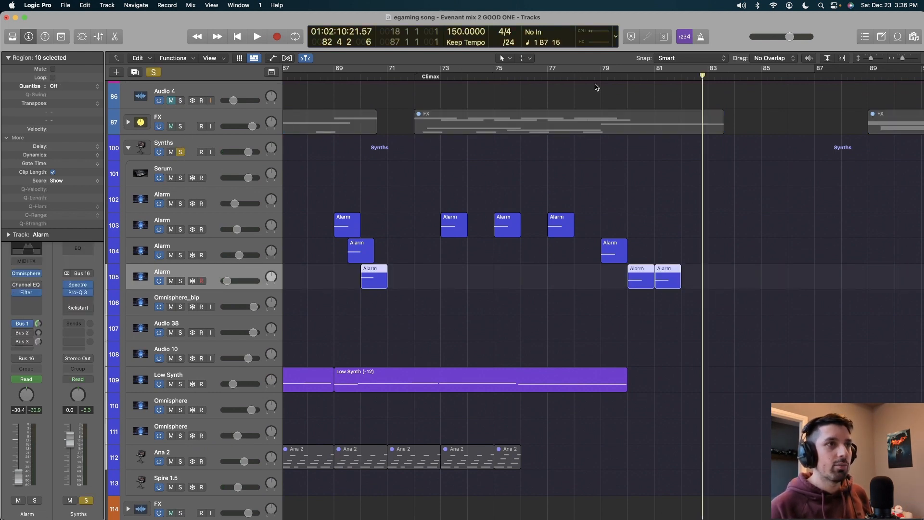
key("space")
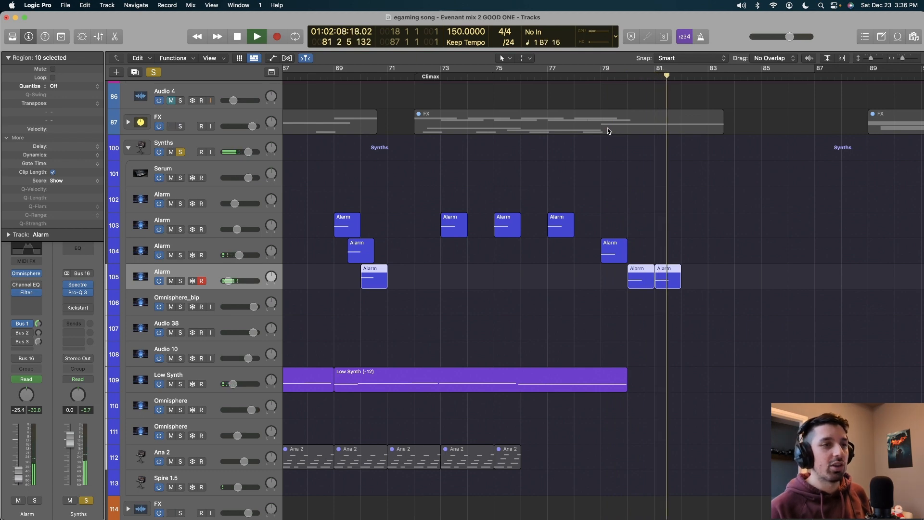
key("space")
- Clear the Synths solo, solo the Percussion stack and play it from just before bar 75 to bar 79
scroll(609, 131, "down", 3)
scroll(609, 130, "up", 15)
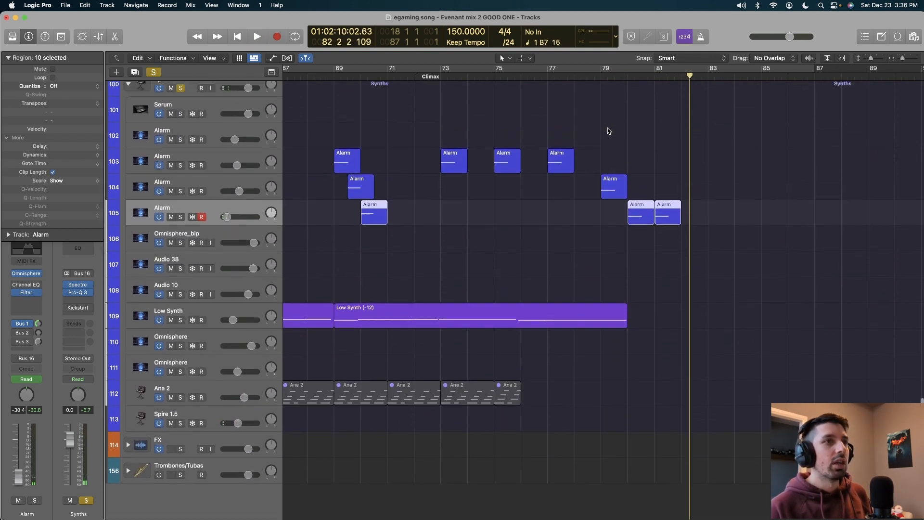
scroll(607, 133, "up", 10)
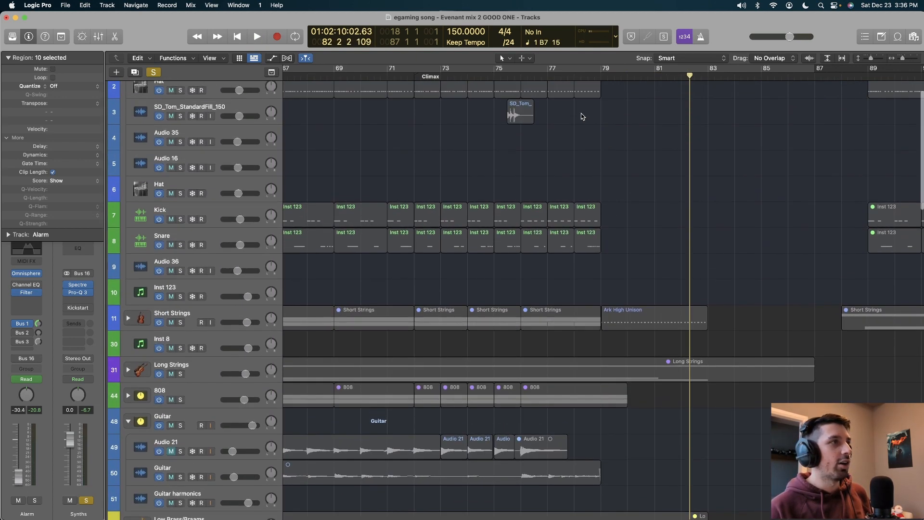
left_click(154, 73)
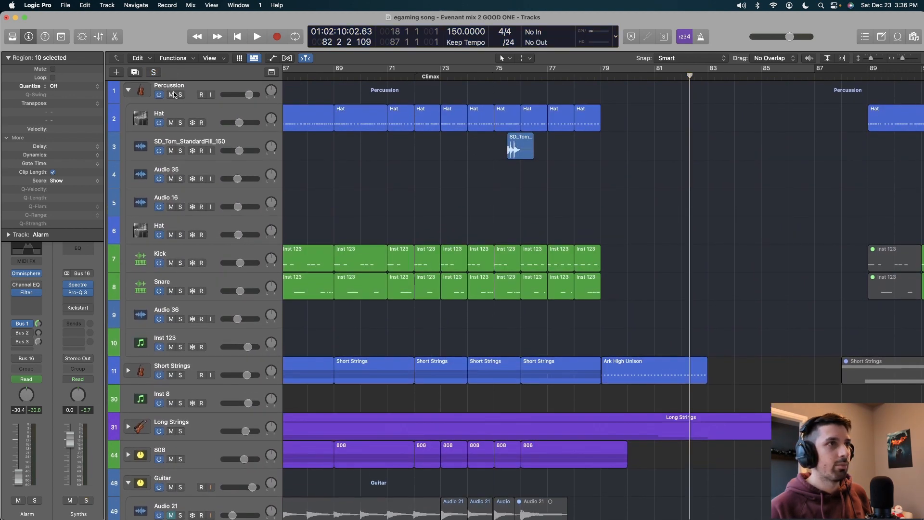
left_click(181, 94)
left_click(486, 77)
key("space")
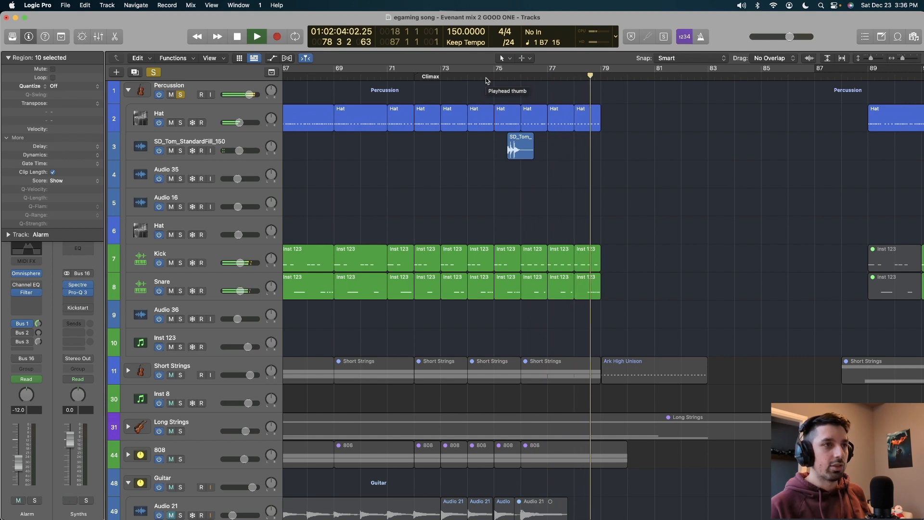
key("space")
- Open the Snare region at bar 78 in the Piano Roll and play the percussion into bar 79
scroll(643, 215, "up", 1)
scroll(643, 214, "up", 2)
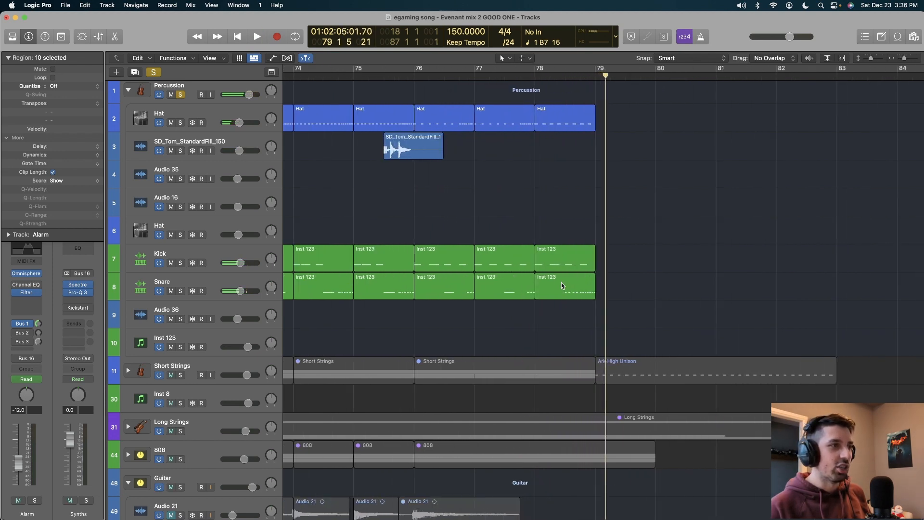
double_click(561, 282)
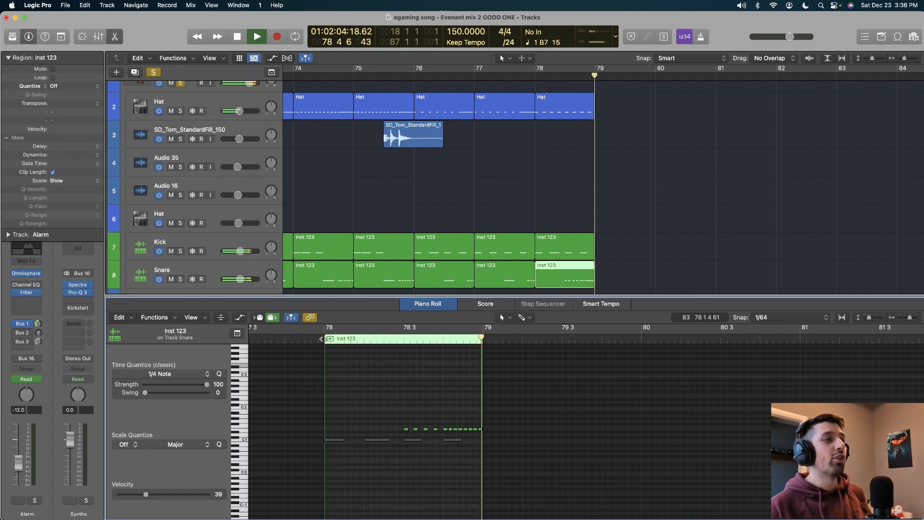
key("space")
scroll(380, 230, "left", 3)
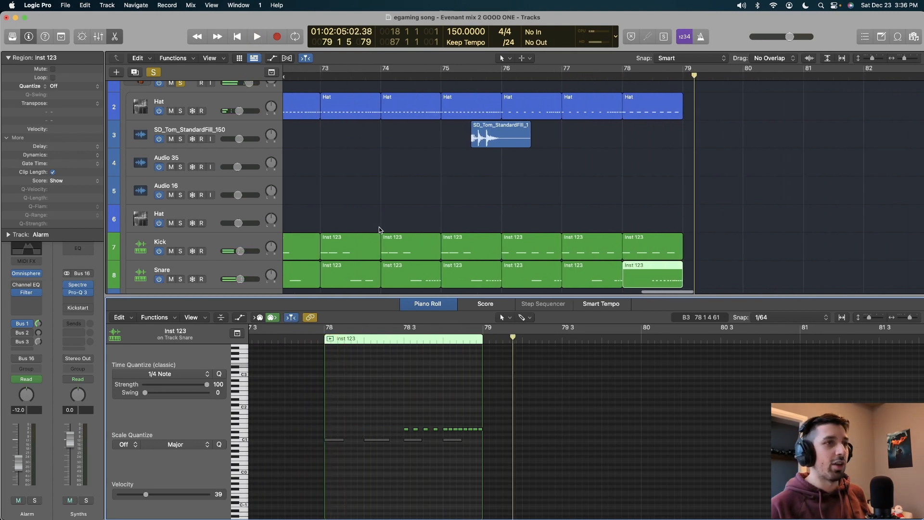
- Select the Kick track to show its notes and play the soloed percussion from bar 75 to bar 79
left_click(275, 237)
scroll(529, 217, "down", 2)
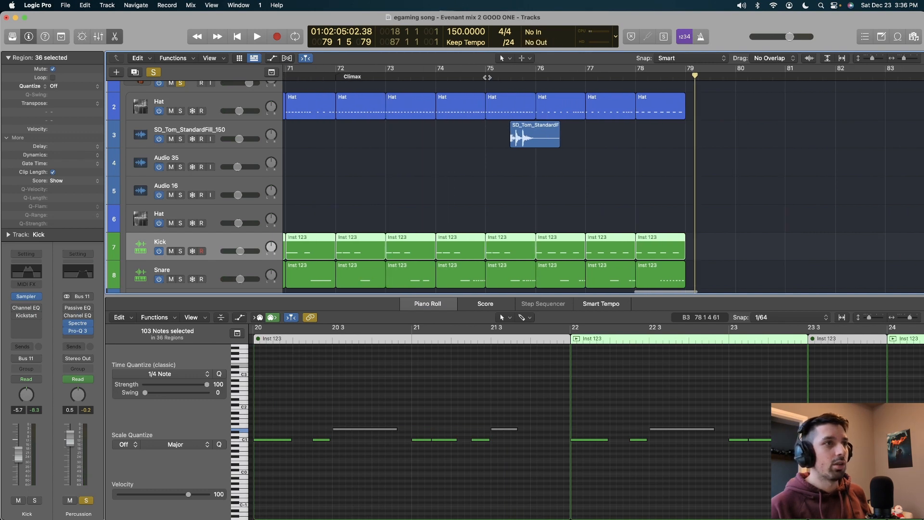
left_click(488, 77)
key("space")
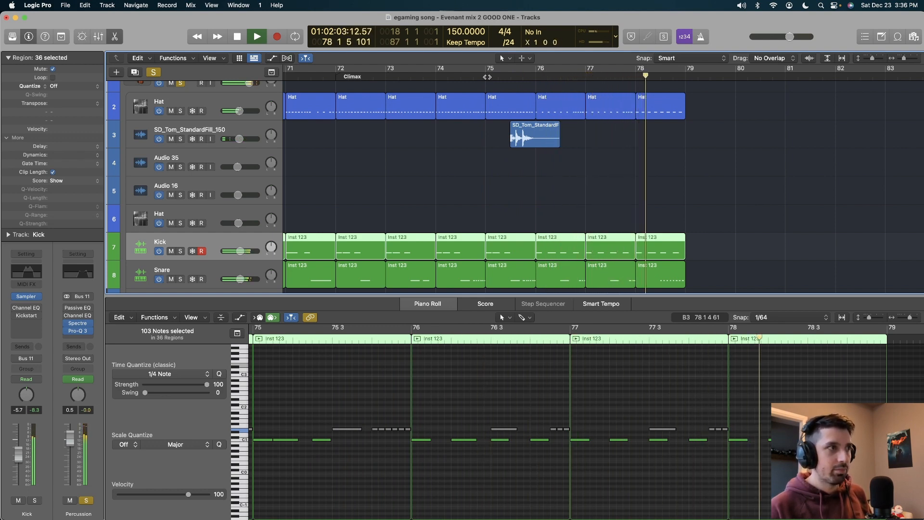
key("space")
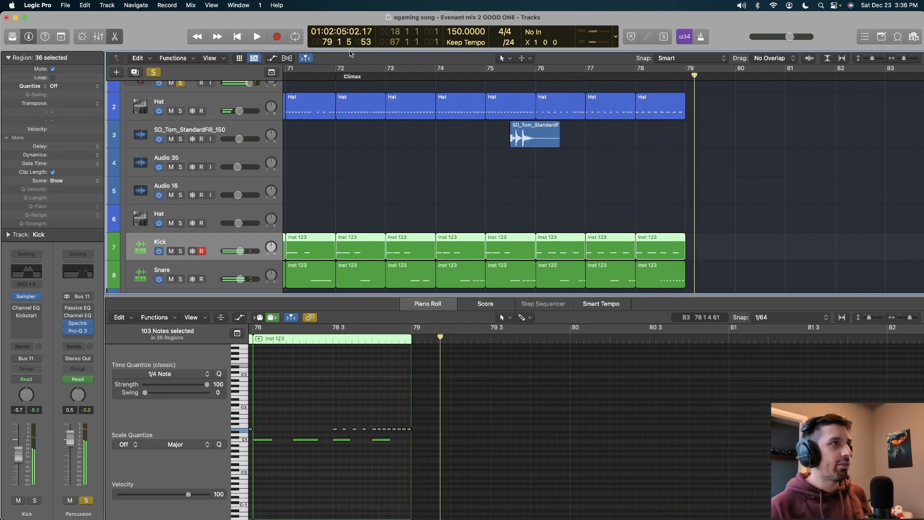
- Unsolo the Percussion stack and close the Piano Roll
scroll(182, 107, "up", 3)
left_click(181, 106)
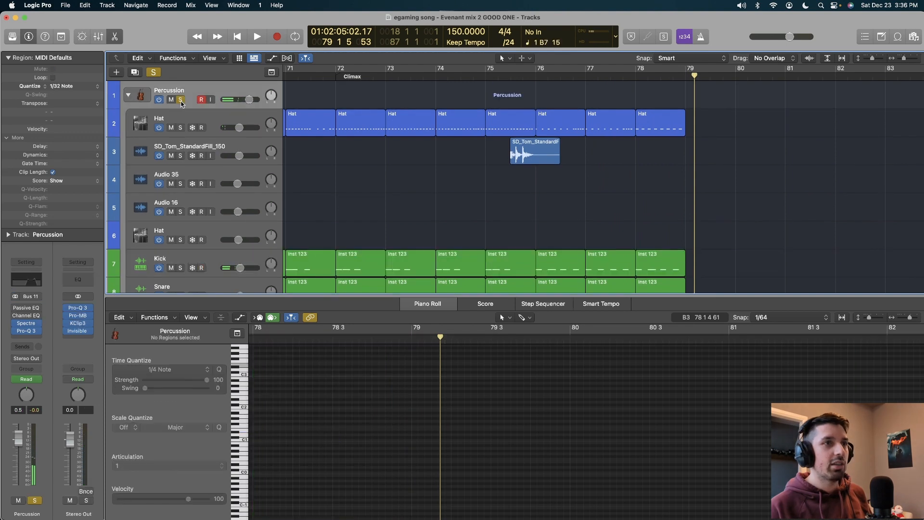
left_click(181, 100)
key("super+Up")
key("super+Left")
scroll(492, 218, "down", 5)
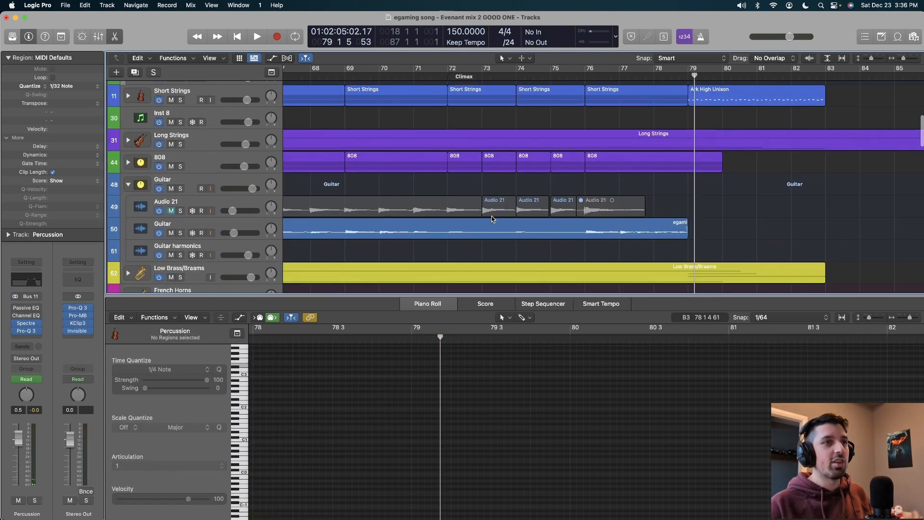
scroll(492, 219, "down", 3)
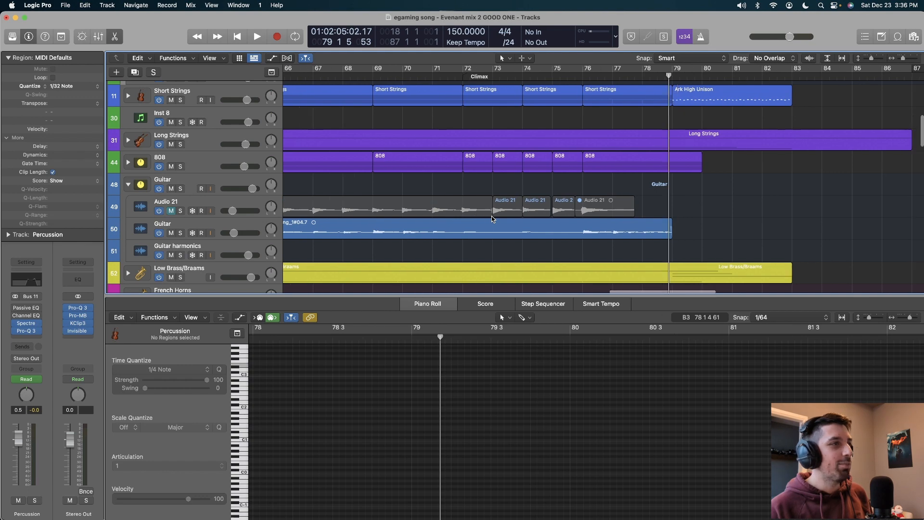
key("p")
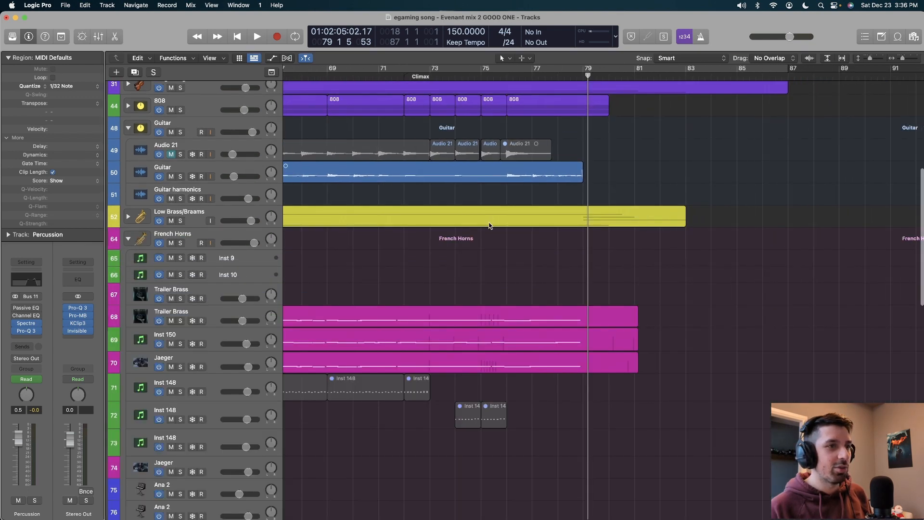
- Collapse the Synths track stack and return to the Percussion tracks around the Climax section
scroll(491, 221, "down", 6)
scroll(490, 225, "down", 4)
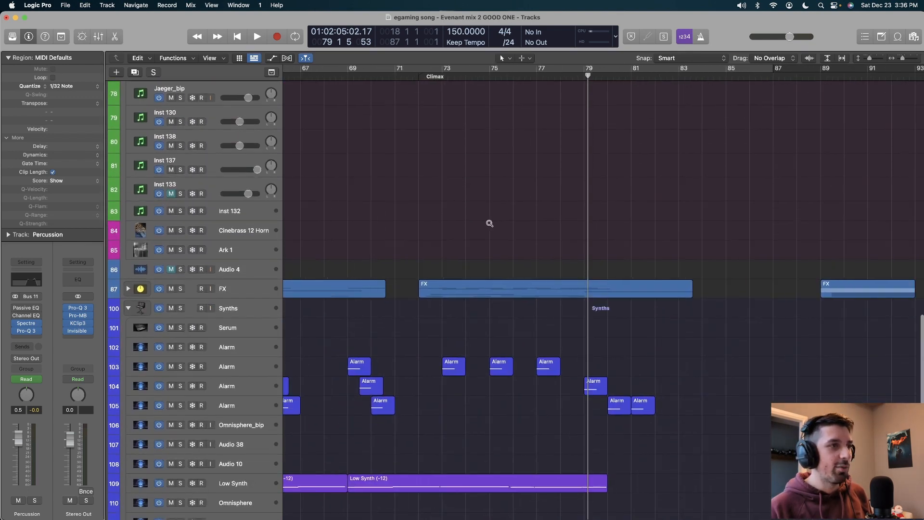
scroll(489, 225, "up", 3)
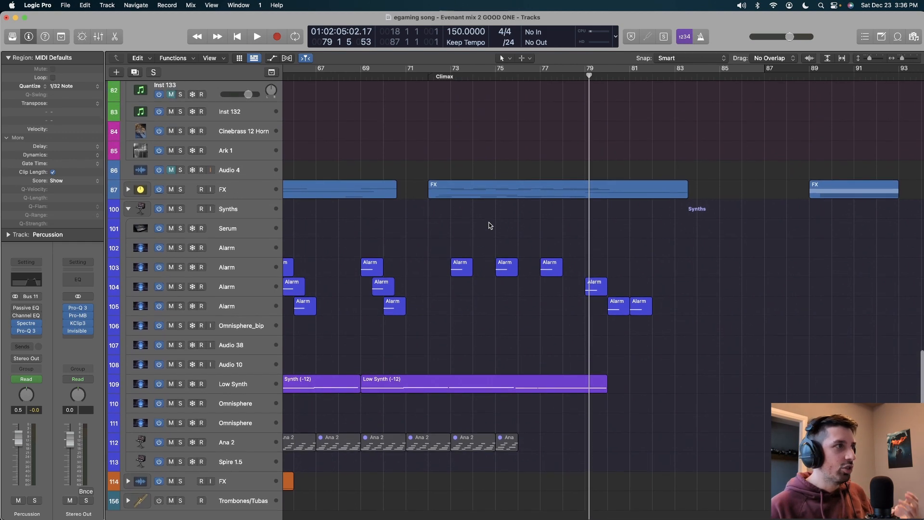
scroll(490, 226, "down", 4)
left_click(129, 174)
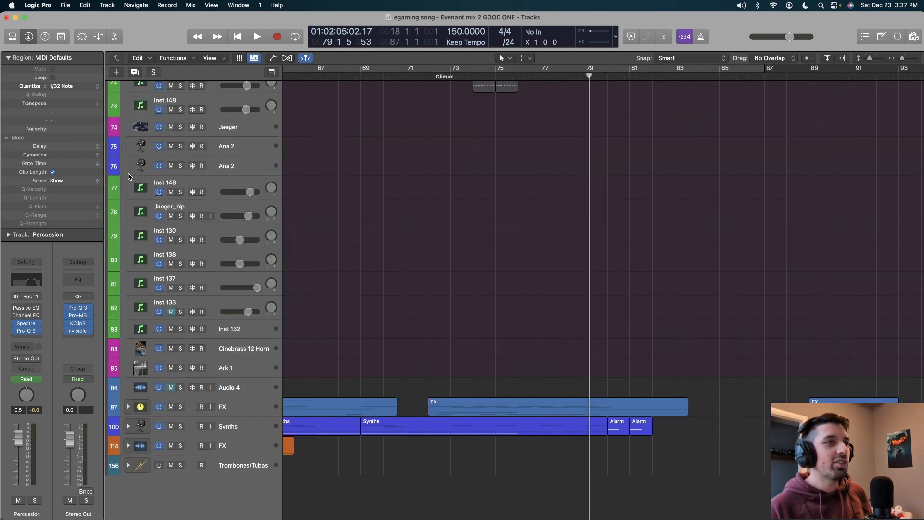
scroll(349, 190, "up", 15)
scroll(349, 190, "right", 2)
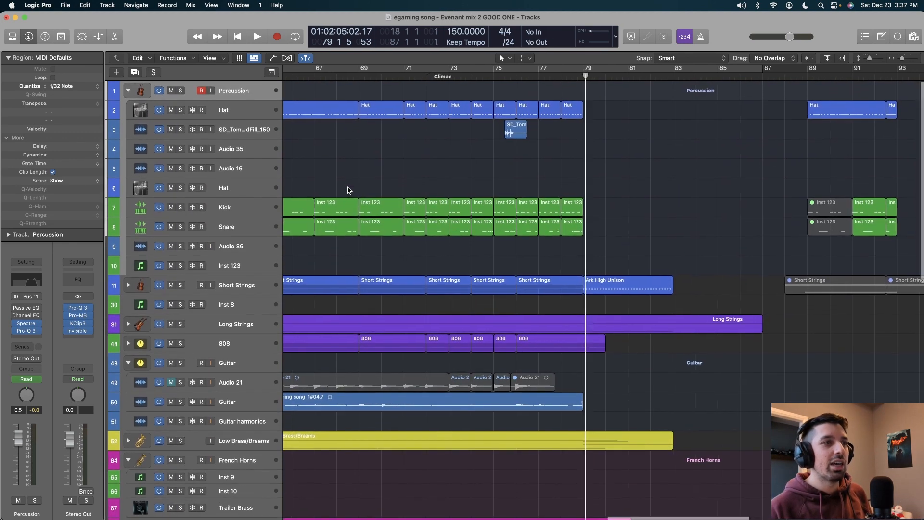
scroll(348, 191, "down", 2)
scroll(348, 190, "left", 4)
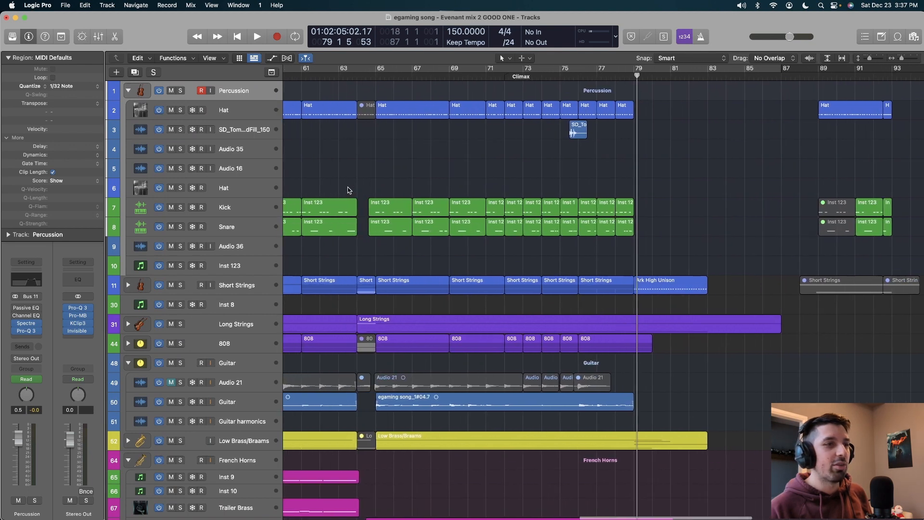